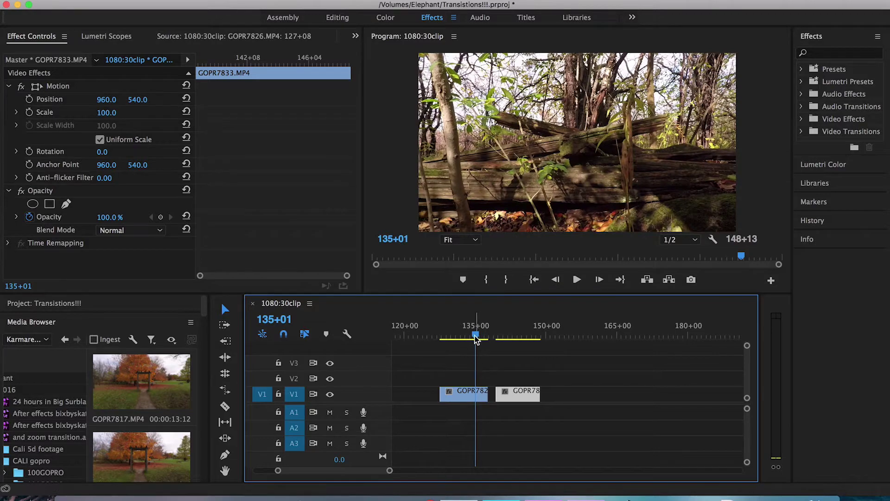
Razor the first GOPR clip at 134+00 and delete its tail, leaving a gap before the second clip.
{"action": "left_click_drag", "start_coordinate": [476, 335], "coordinate": [455, 337]}
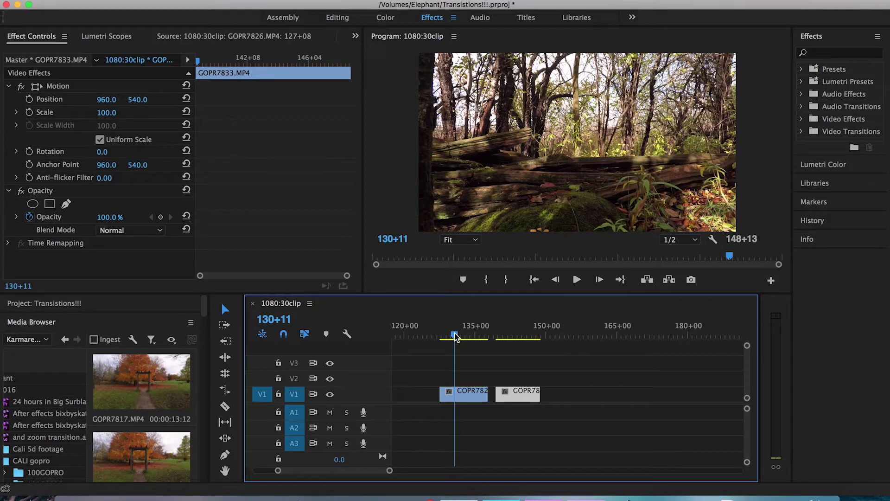
{"action": "mouse_move", "coordinate": [453, 335]}
{"action": "left_mouse_down"}
{"action": "mouse_move", "coordinate": [470, 334]}
{"action": "mouse_move", "coordinate": [463, 336]}
{"action": "left_mouse_up"}
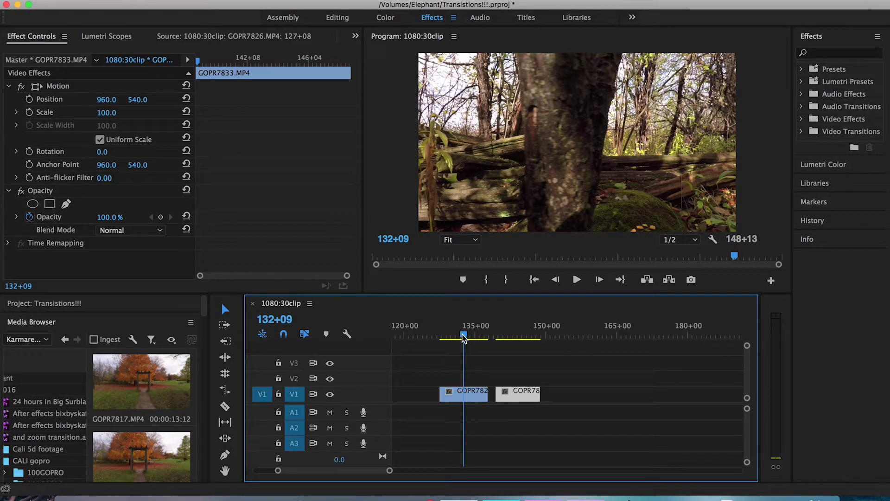
{"action": "left_click_drag", "start_coordinate": [462, 336], "coordinate": [470, 336]}
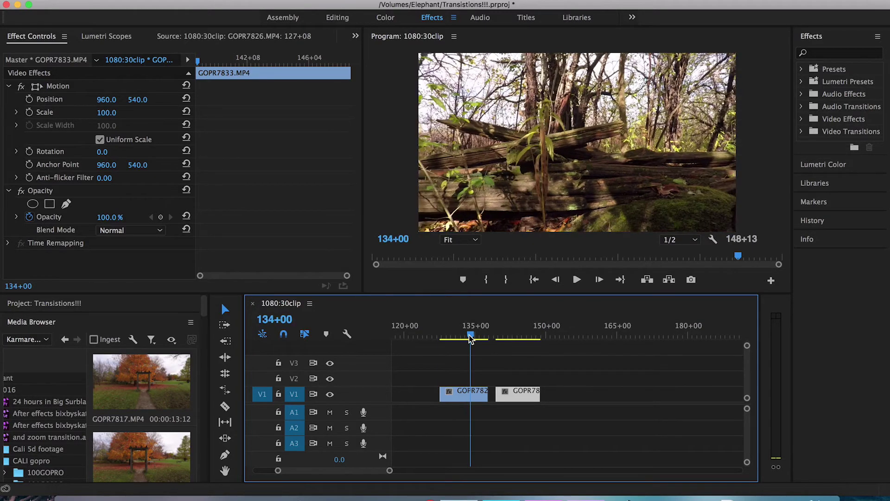
{"action": "key", "text": "c"}
{"action": "left_click", "coordinate": [473, 395]}
{"action": "key", "text": "v"}
{"action": "left_click", "coordinate": [480, 398]}
{"action": "key", "text": "Delete"}
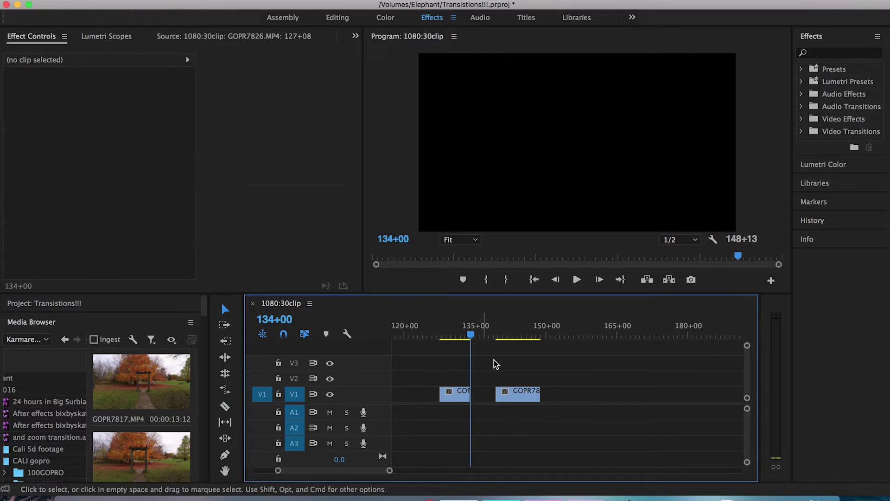
Show GOPR7826.MP4's Effect Controls, move to the frame near 131+14, and zoom the timeline in.
{"action": "left_click_drag", "start_coordinate": [495, 335], "coordinate": [456, 337]}
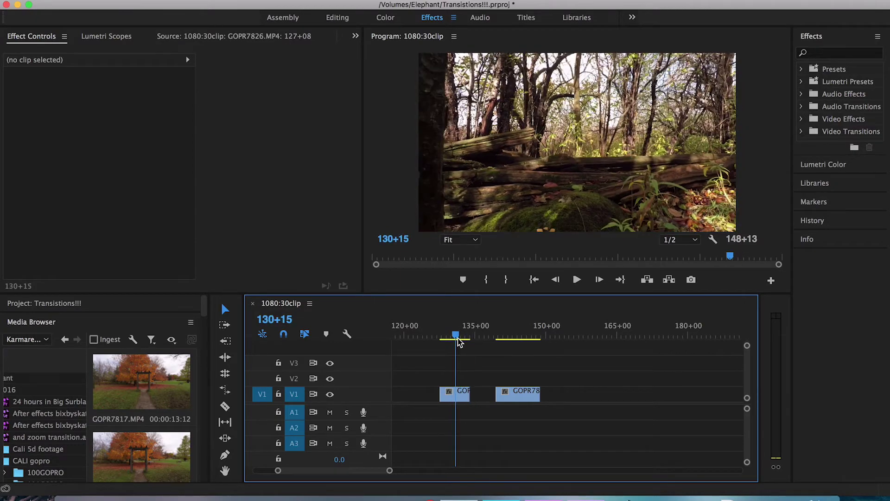
{"action": "double_click", "coordinate": [457, 393]}
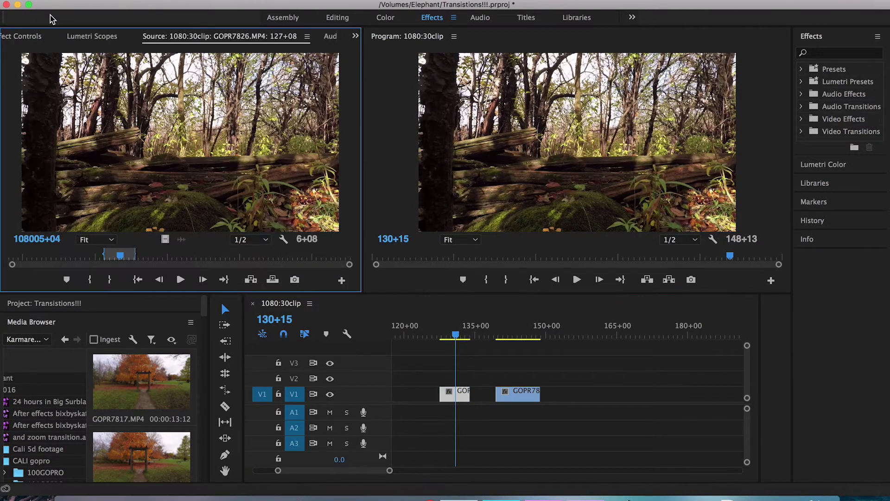
{"action": "left_click", "coordinate": [28, 37]}
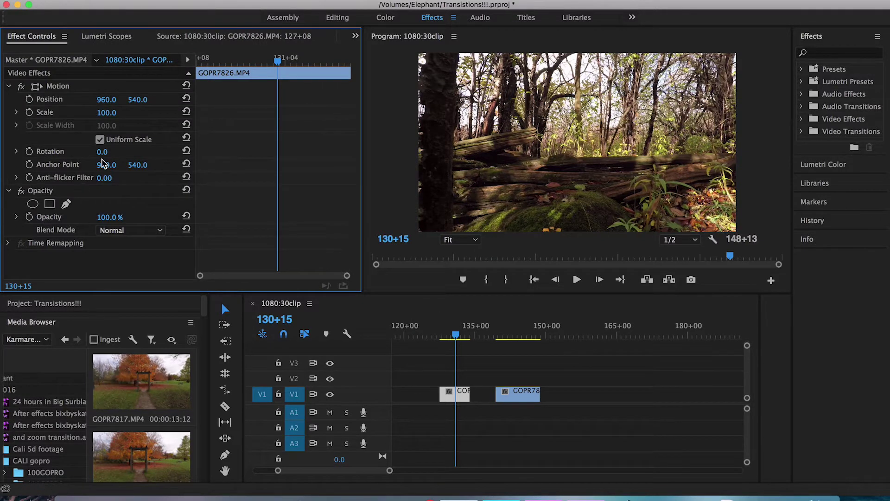
{"action": "key", "text": "space"}
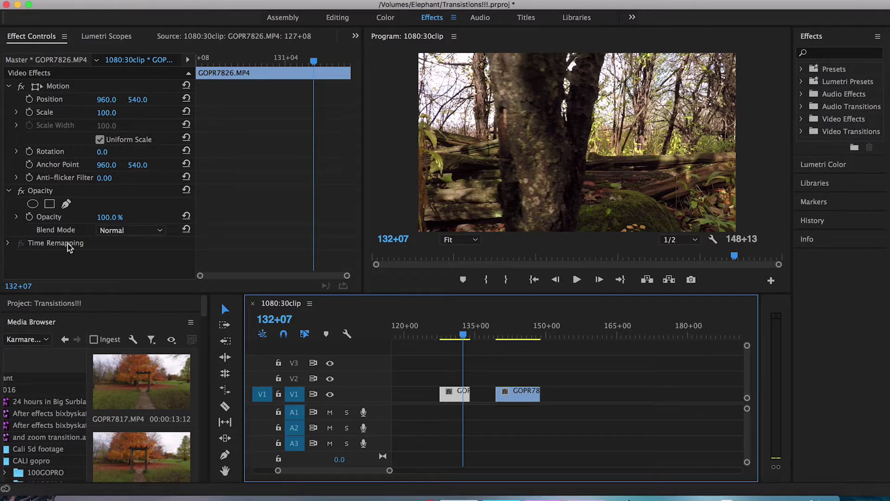
{"action": "left_click_drag", "start_coordinate": [464, 337], "coordinate": [442, 341]}
{"action": "key", "text": "="}
{"action": "key", "text": "="}
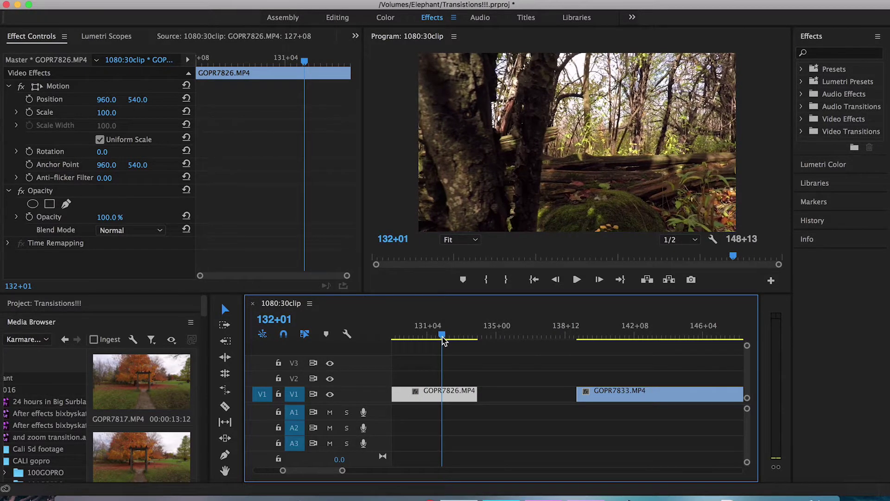
Trace a closed free-draw bezier mask down the left tree trunk's edge on GOPR7826.
{"action": "left_click", "coordinate": [66, 204]}
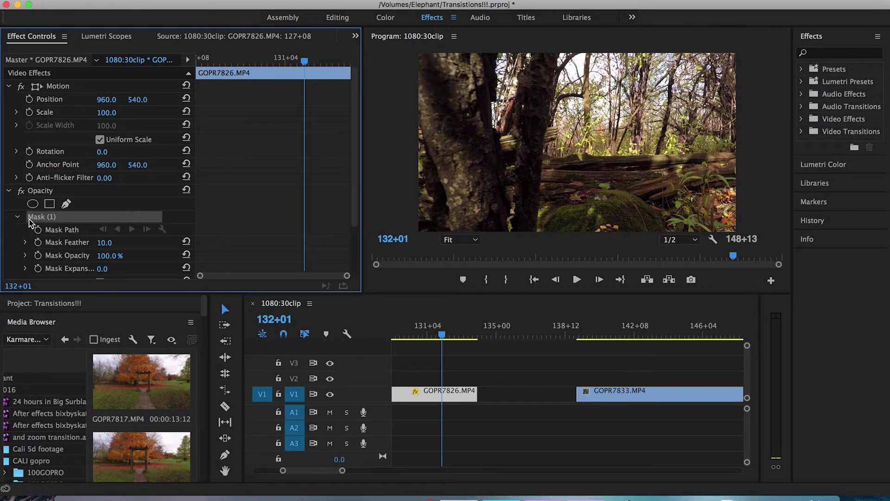
{"action": "left_click", "coordinate": [420, 127]}
{"action": "left_click", "coordinate": [431, 158]}
{"action": "left_click", "coordinate": [437, 174]}
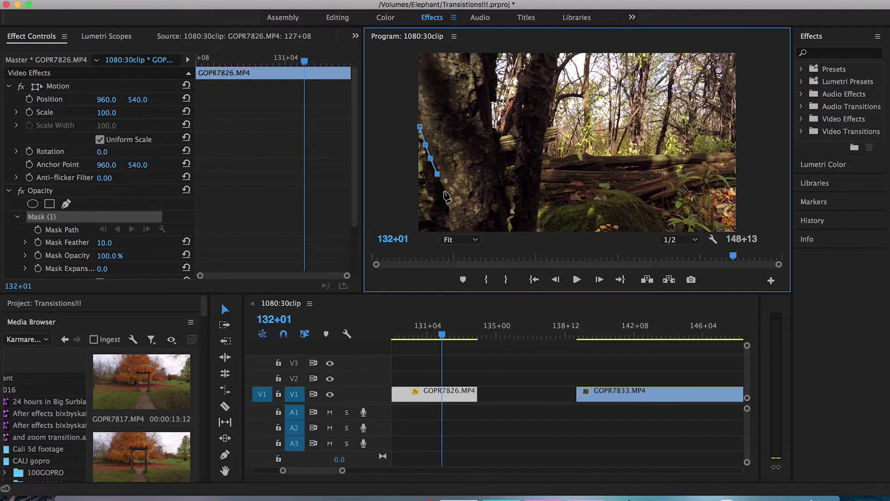
{"action": "left_click", "coordinate": [445, 190]}
{"action": "left_click", "coordinate": [443, 227]}
{"action": "left_click_drag", "start_coordinate": [412, 227], "coordinate": [406, 168]}
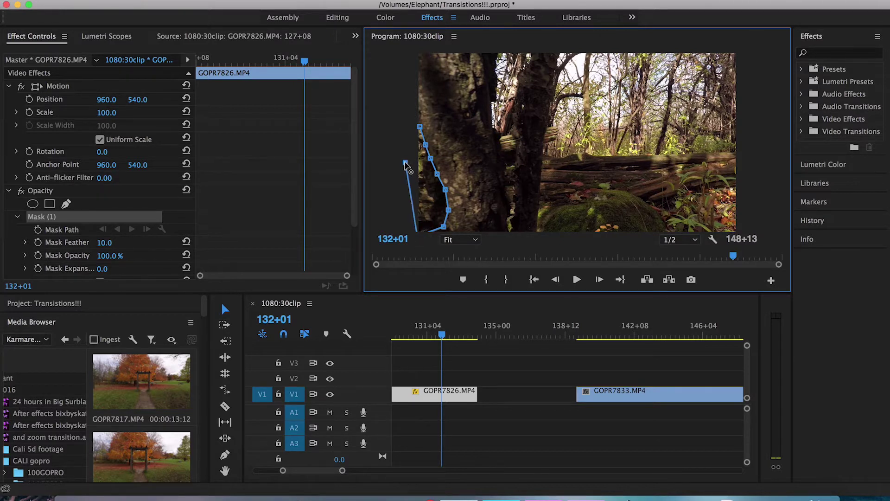
{"action": "left_click", "coordinate": [420, 127]}
{"action": "left_click_drag", "start_coordinate": [439, 227], "coordinate": [445, 221]}
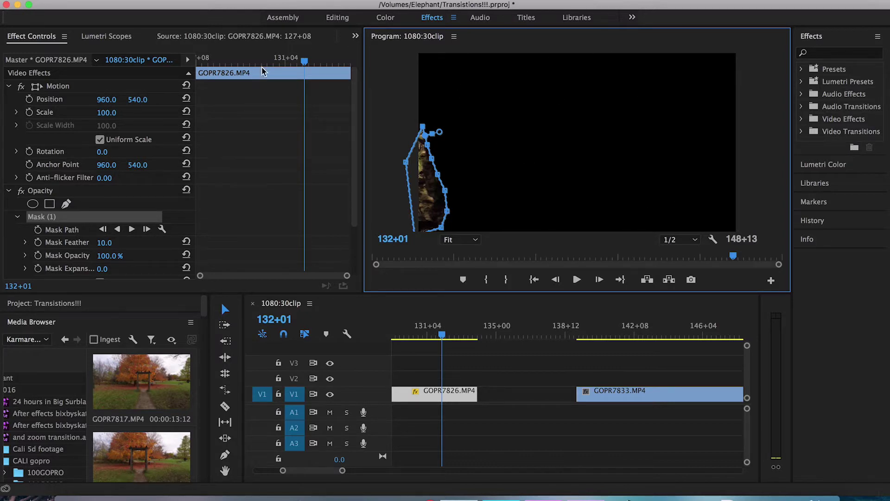
Invert Mask (1) and raise its Mask Feather to 65.0.
{"action": "scroll", "coordinate": [125, 163], "scroll_direction": "down", "scroll_amount": 2}
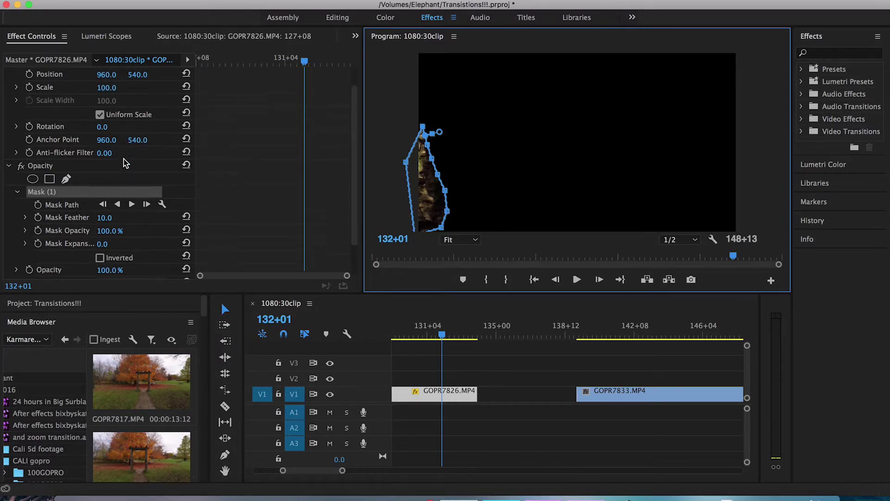
{"action": "left_click", "coordinate": [100, 258]}
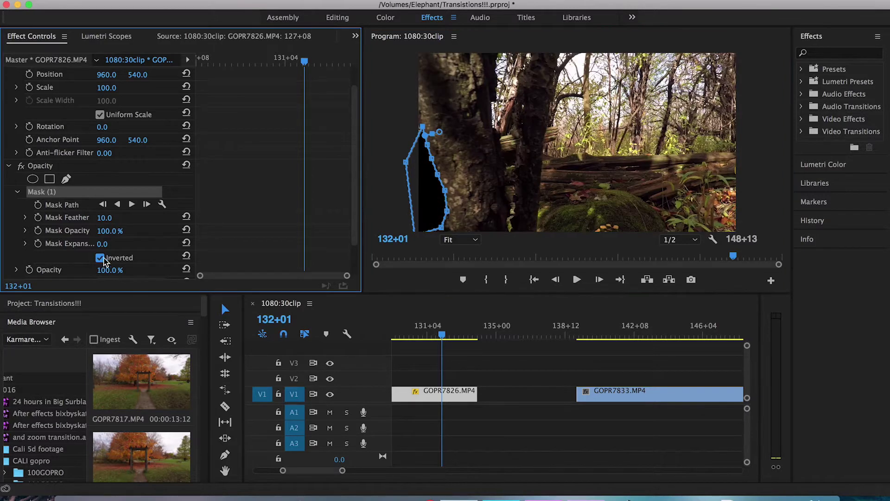
{"action": "left_click", "coordinate": [453, 138]}
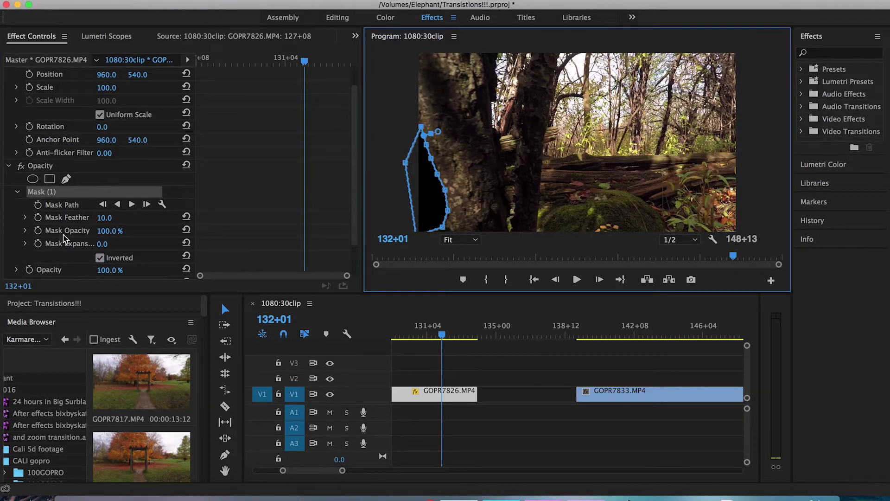
{"action": "left_click", "coordinate": [103, 223]}
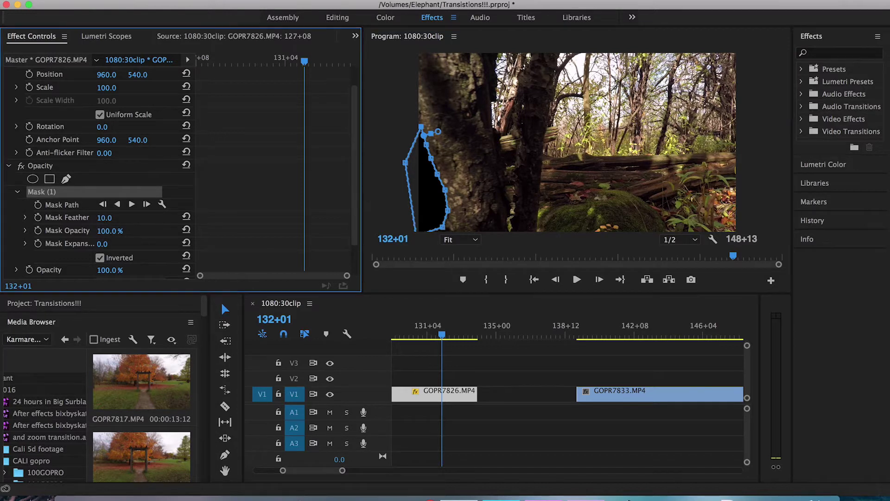
{"action": "left_click_drag", "start_coordinate": [104, 218], "coordinate": [113, 218]}
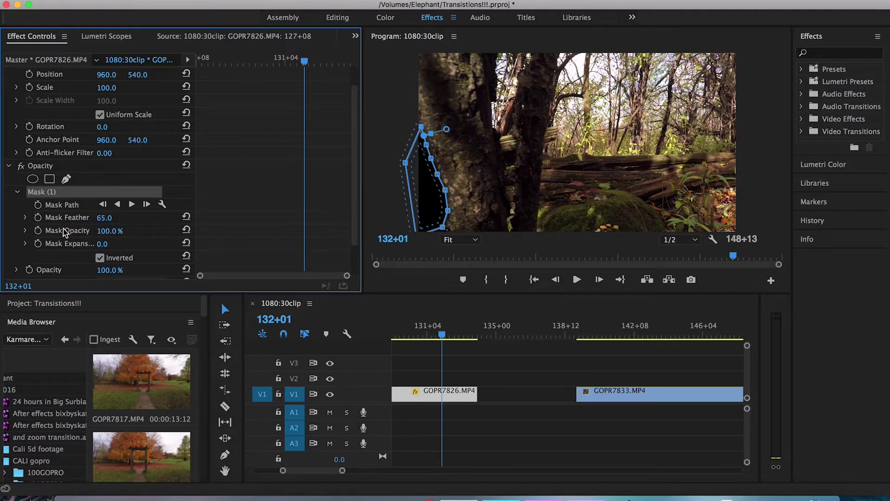
Track the mask forward one frame, refit its points onto the trunk, and set feather to 35.
{"action": "left_click", "coordinate": [146, 205]}
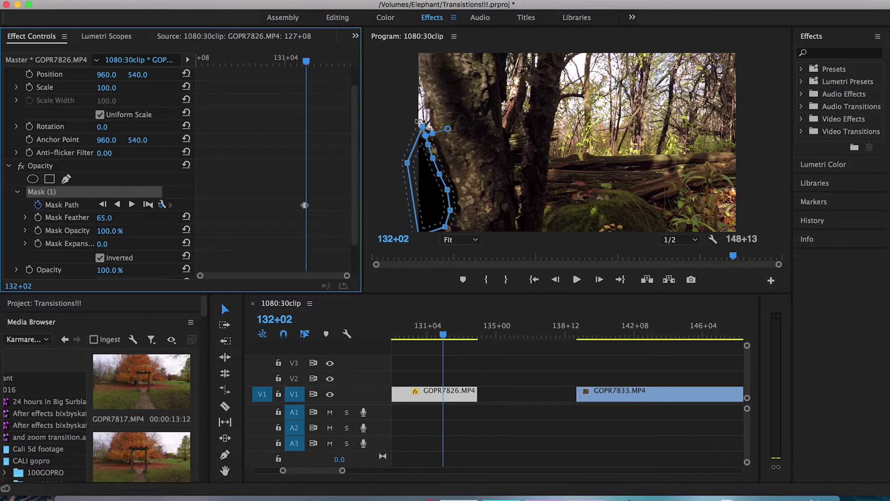
{"action": "mouse_move", "coordinate": [420, 122]}
{"action": "left_mouse_down"}
{"action": "mouse_move", "coordinate": [419, 93]}
{"action": "mouse_move", "coordinate": [424, 118]}
{"action": "mouse_move", "coordinate": [428, 109]}
{"action": "left_mouse_up"}
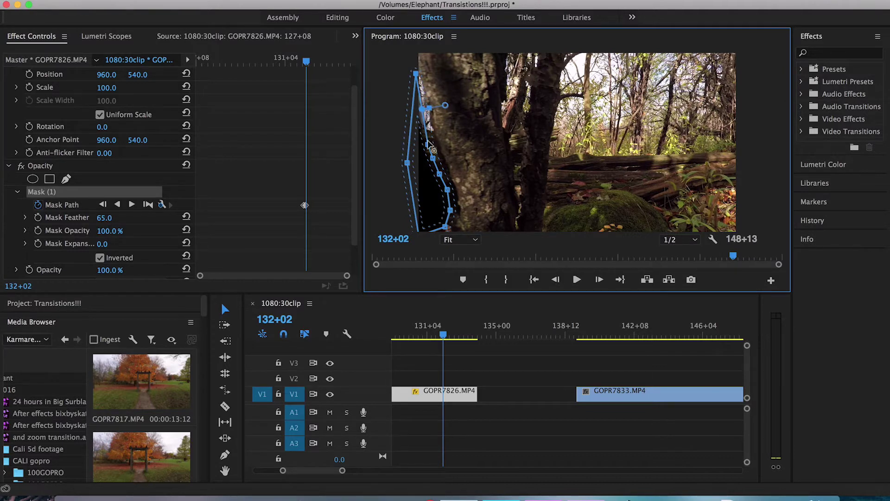
{"action": "left_click_drag", "start_coordinate": [431, 148], "coordinate": [437, 146]}
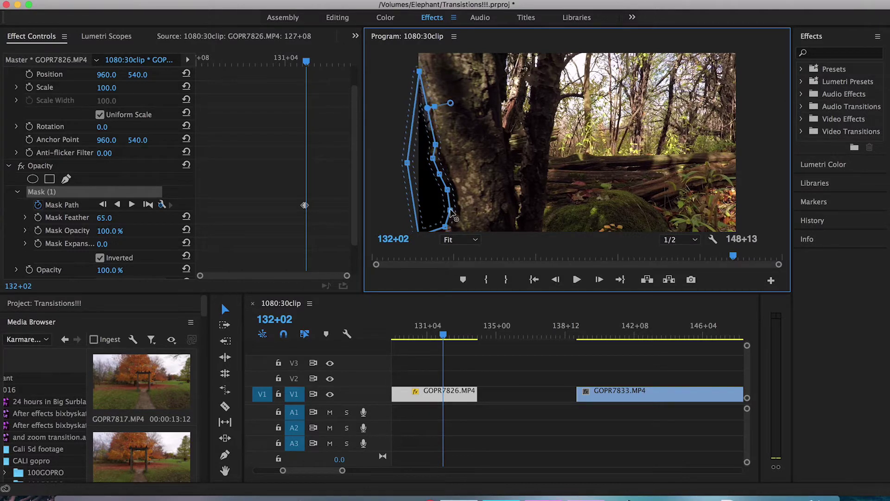
{"action": "left_click_drag", "start_coordinate": [450, 103], "coordinate": [446, 104]}
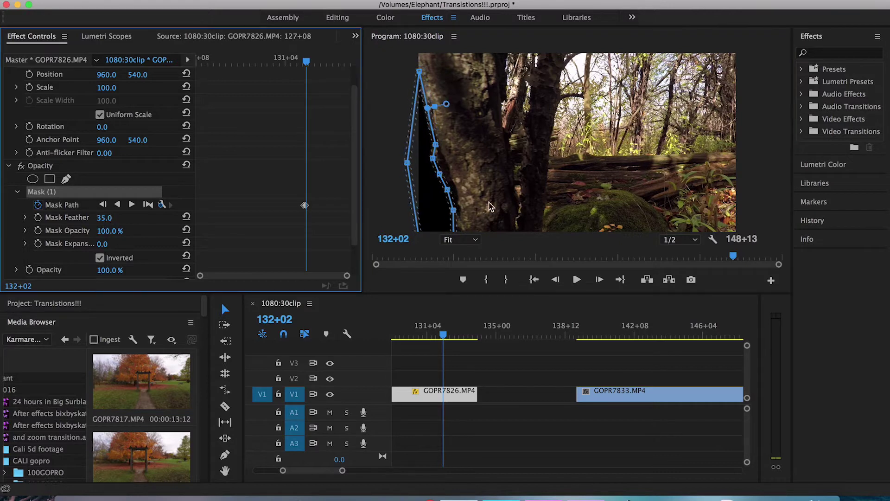
{"action": "left_click_drag", "start_coordinate": [438, 173], "coordinate": [447, 174]}
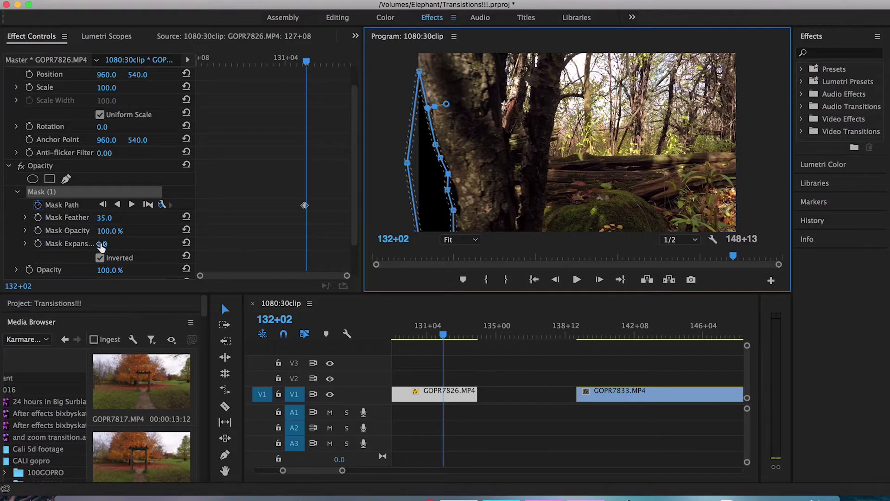
Track the mask forward to 133+09, correct its position on one frame, review, and save the project.
{"action": "left_click", "coordinate": [147, 205]}
{"action": "left_click", "coordinate": [147, 205]}
{"action": "key", "text": "minus"}
{"action": "left_click_drag", "start_coordinate": [420, 338], "coordinate": [454, 342]}
{"action": "left_click", "coordinate": [425, 201]}
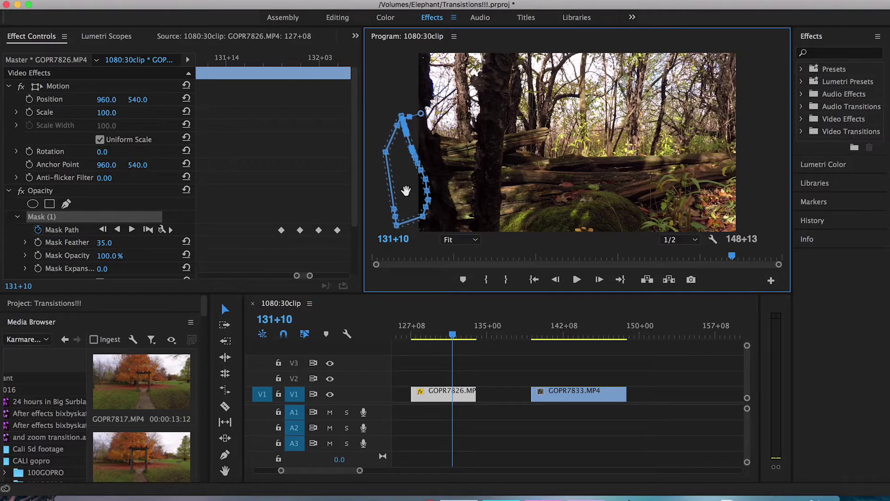
{"action": "left_click_drag", "start_coordinate": [405, 190], "coordinate": [398, 187]}
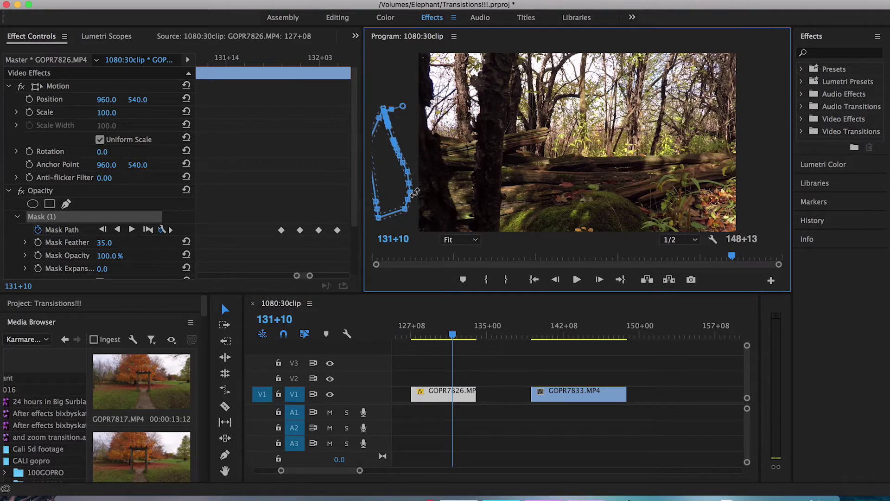
{"action": "left_click_drag", "start_coordinate": [453, 335], "coordinate": [475, 337]}
{"action": "key", "text": "super+s"}
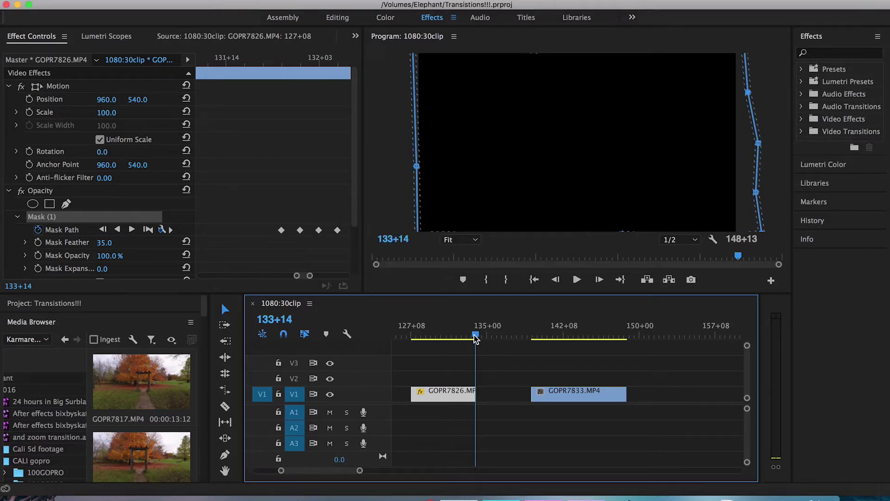
Lift GOPR7826 to V2, slide GOPR7833 left beneath it on V1, and preview from 128+08.
{"action": "left_click", "coordinate": [551, 391]}
{"action": "left_click_drag", "start_coordinate": [551, 391], "coordinate": [513, 390]}
{"action": "left_click", "coordinate": [455, 398]}
{"action": "left_click_drag", "start_coordinate": [455, 398], "coordinate": [457, 382]}
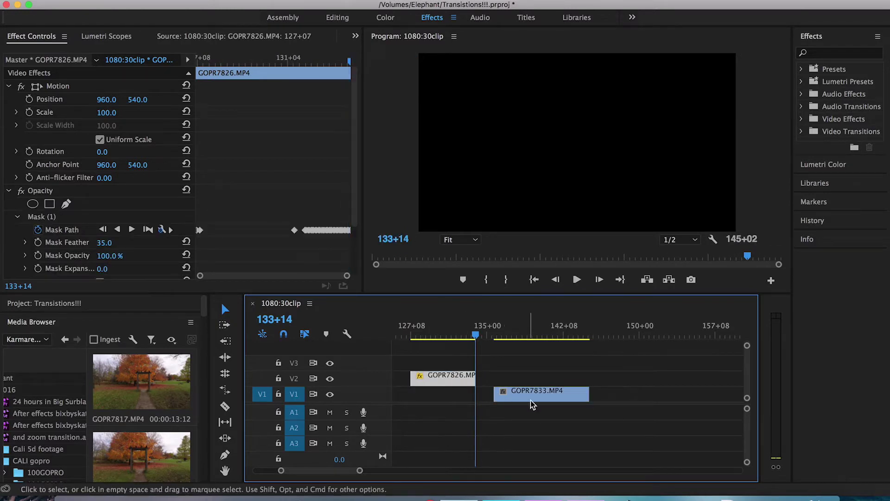
{"action": "left_click", "coordinate": [533, 398]}
{"action": "left_click_drag", "start_coordinate": [534, 398], "coordinate": [475, 398]}
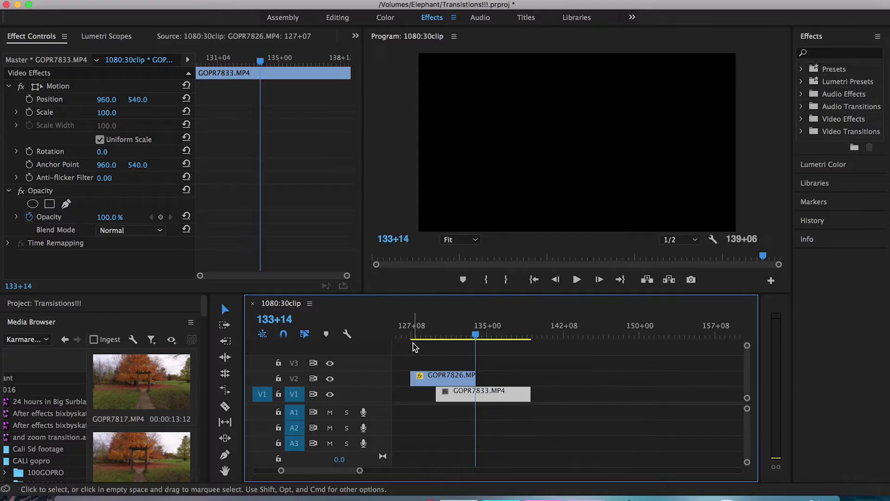
{"action": "left_click", "coordinate": [422, 336]}
{"action": "key", "text": "space"}
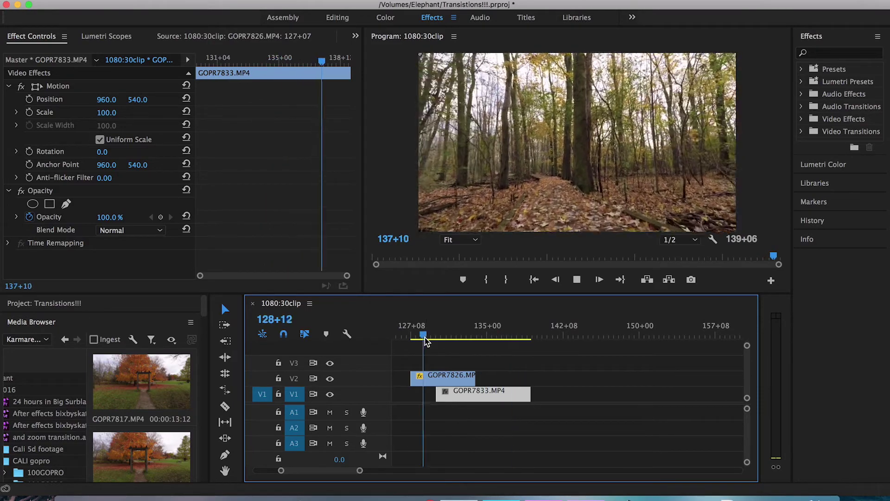
{"action": "left_click", "coordinate": [425, 338]}
{"action": "key", "text": "space"}
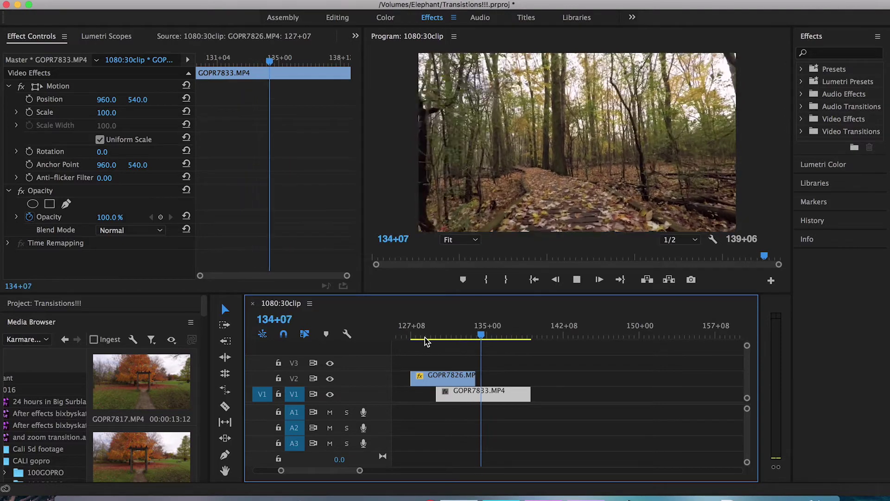
{"action": "key", "text": "space"}
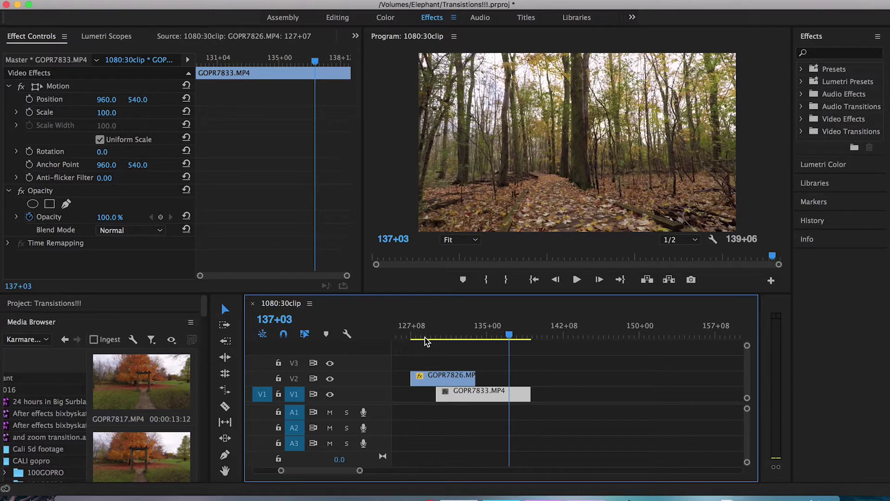
{"action": "left_click", "coordinate": [427, 340]}
{"action": "key", "text": "space"}
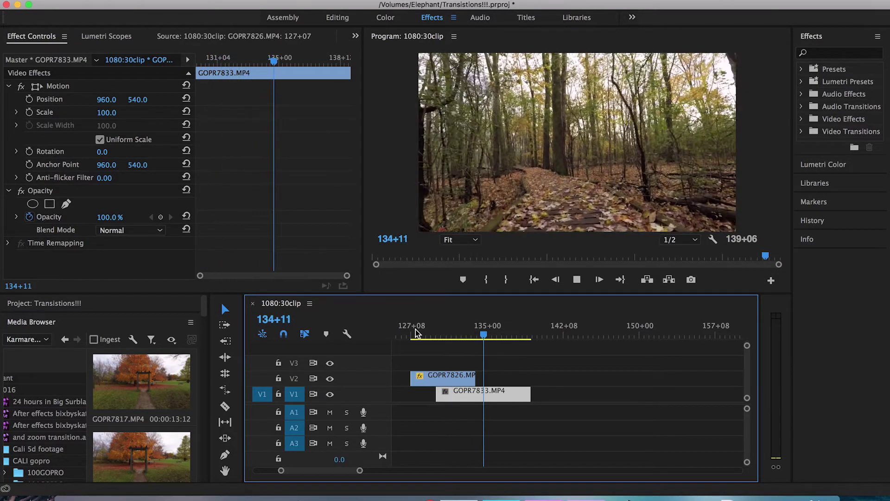
{"action": "key", "text": "space"}
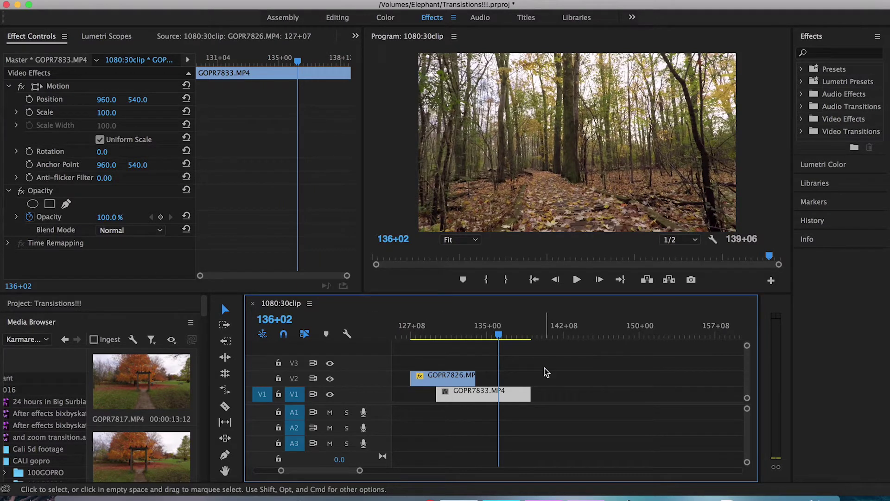
{"action": "scroll", "coordinate": [486, 340], "scroll_direction": "left", "scroll_amount": 10}
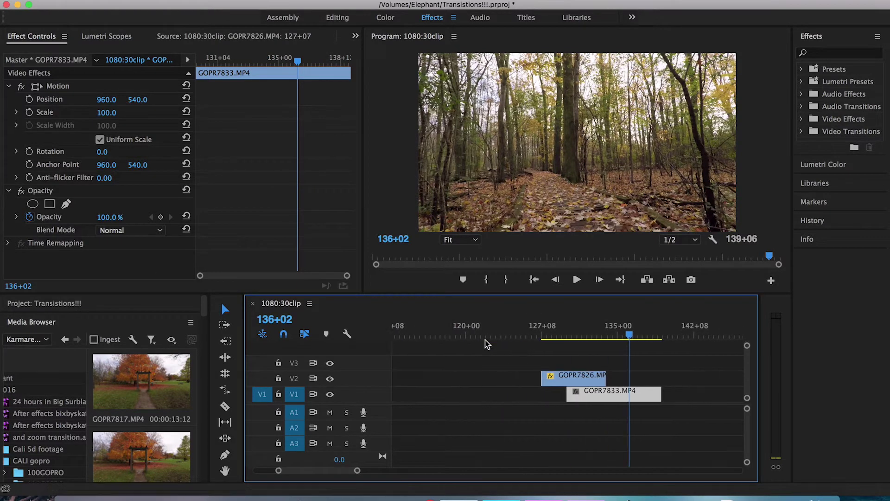
Switch to the Effects workspace and drop Transition > Gradient Wipe onto GOPR9052.MP4.
{"action": "scroll", "coordinate": [486, 343], "scroll_direction": "left", "scroll_amount": 7}
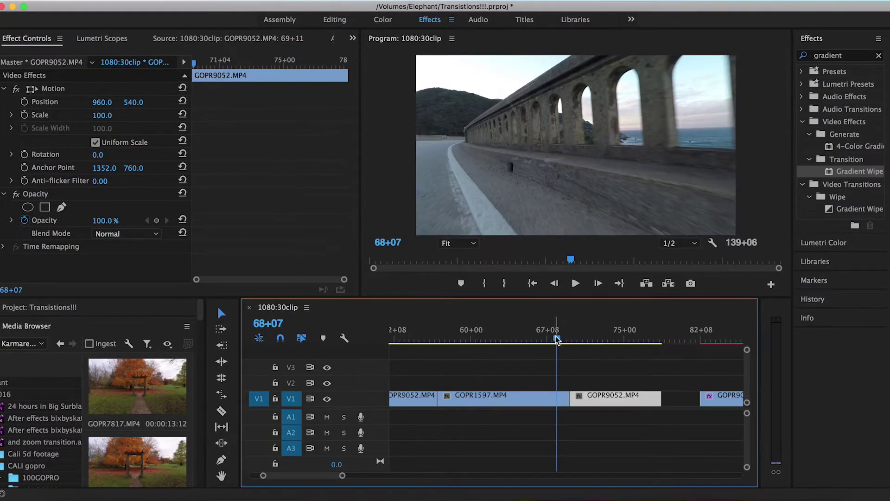
{"action": "left_click_drag", "start_coordinate": [558, 341], "coordinate": [562, 340]}
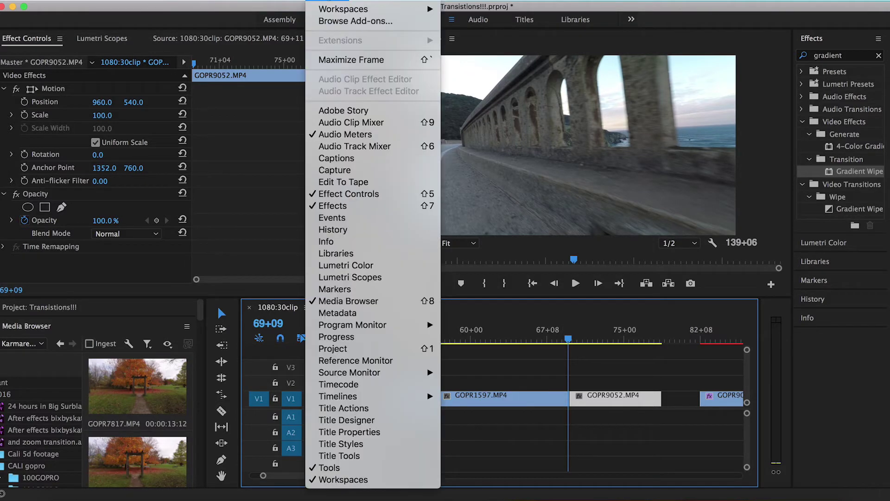
{"action": "mouse_move", "coordinate": [333, 7]}
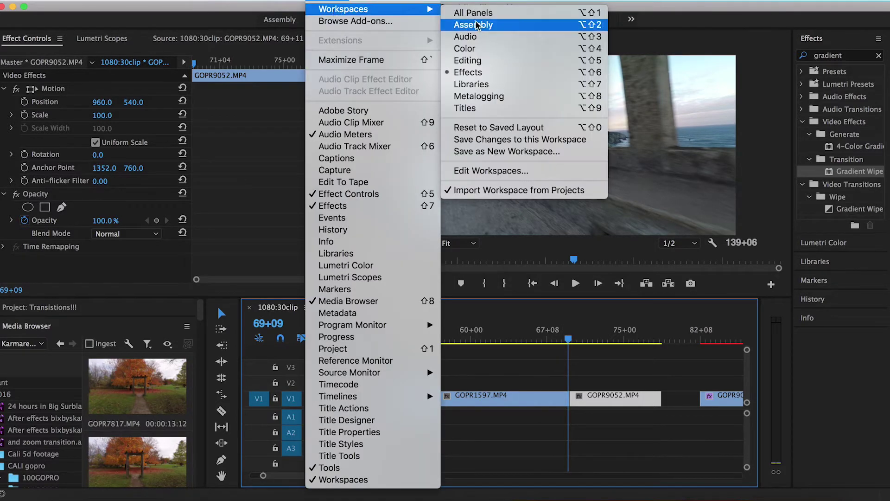
{"action": "left_click", "coordinate": [477, 73]}
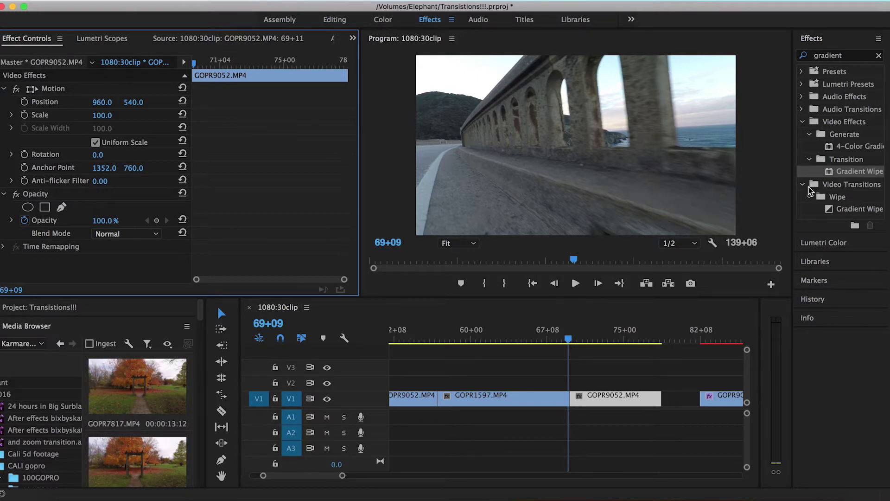
{"action": "left_click_drag", "start_coordinate": [849, 173], "coordinate": [603, 400]}
{"action": "left_click_drag", "start_coordinate": [588, 344], "coordinate": [606, 347]}
{"action": "left_click_drag", "start_coordinate": [605, 395], "coordinate": [573, 386]}
Drop GOPR9052 on V2 over GOPR1597's end and show its Gradient Wipe settings at the clip start.
{"action": "mouse_move", "coordinate": [575, 345]}
{"action": "left_mouse_down"}
{"action": "mouse_move", "coordinate": [474, 342]}
{"action": "mouse_move", "coordinate": [569, 341]}
{"action": "left_mouse_up"}
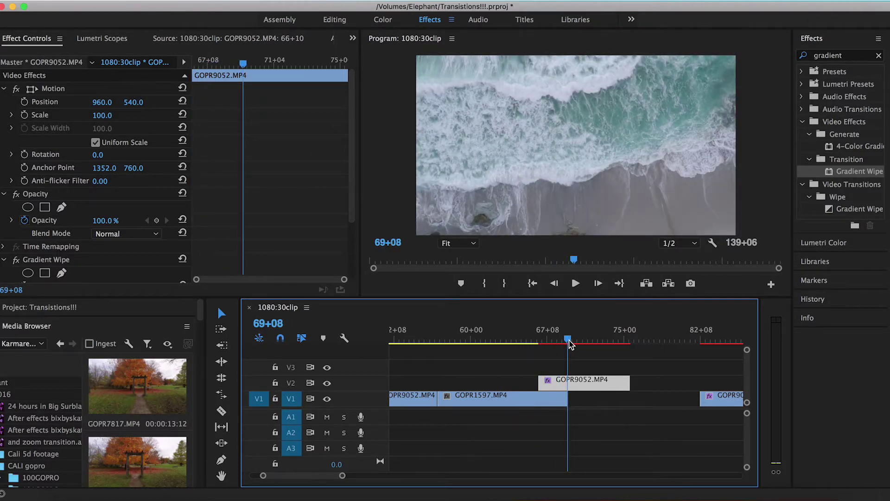
{"action": "scroll", "coordinate": [55, 240], "scroll_direction": "down", "scroll_amount": 4}
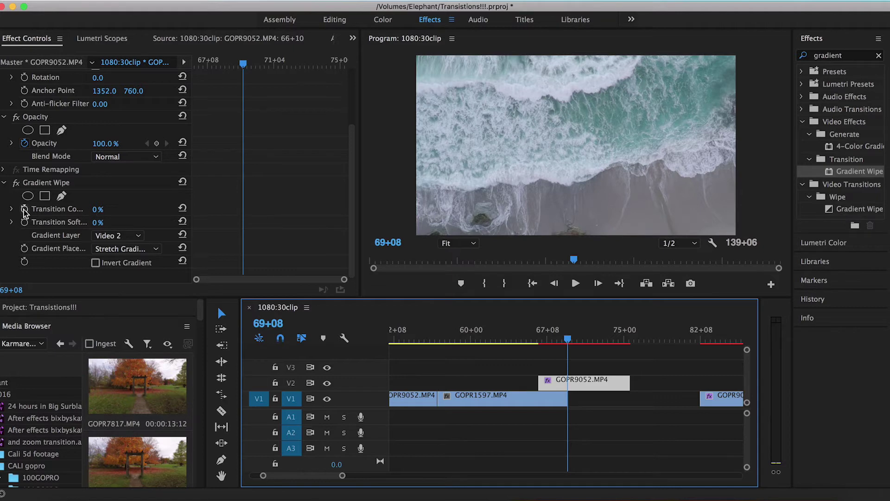
{"action": "left_click_drag", "start_coordinate": [243, 63], "coordinate": [189, 66]}
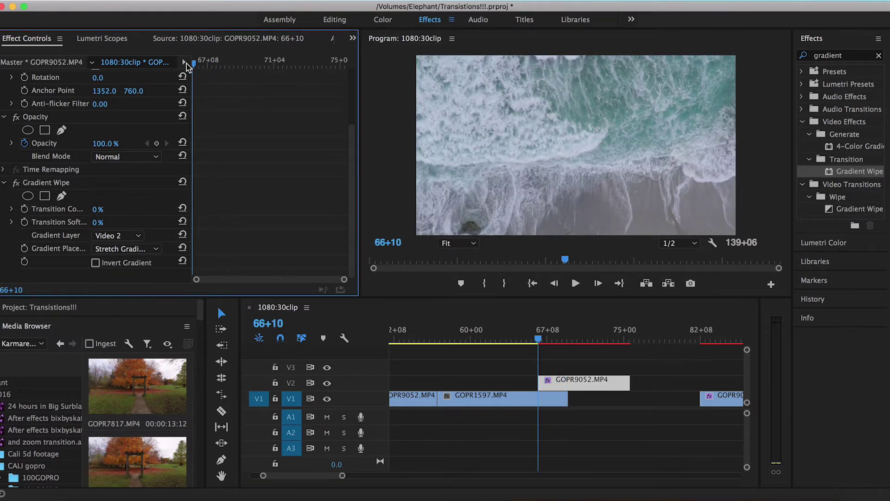
Keyframe Transition Completion at 100% at 66+10 and 0% at 69+07.
{"action": "left_click", "coordinate": [24, 209]}
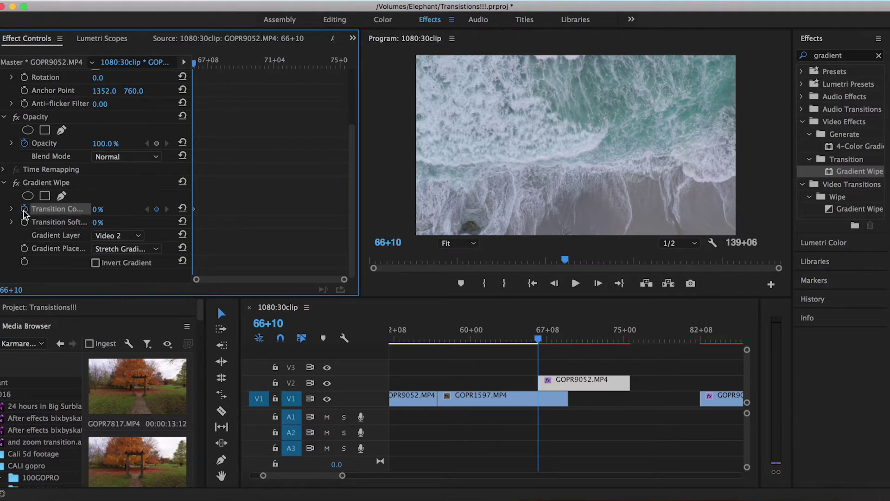
{"action": "left_click", "coordinate": [98, 209]}
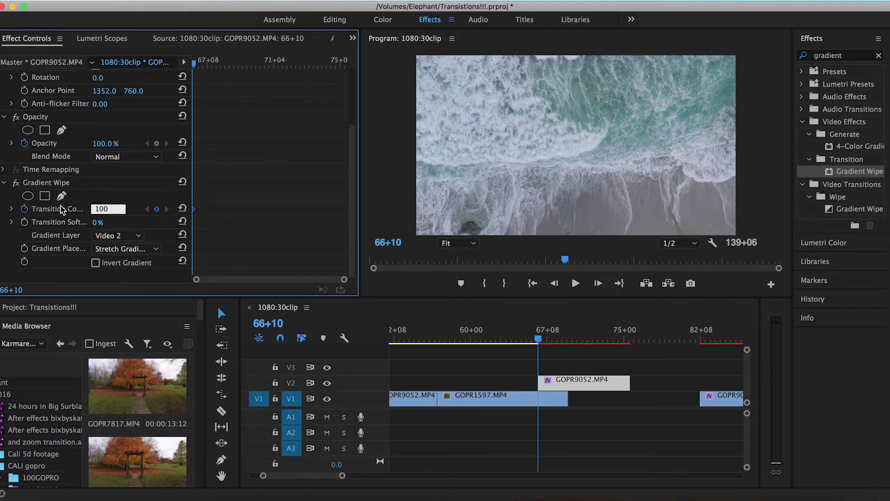
{"action": "key", "text": "Return"}
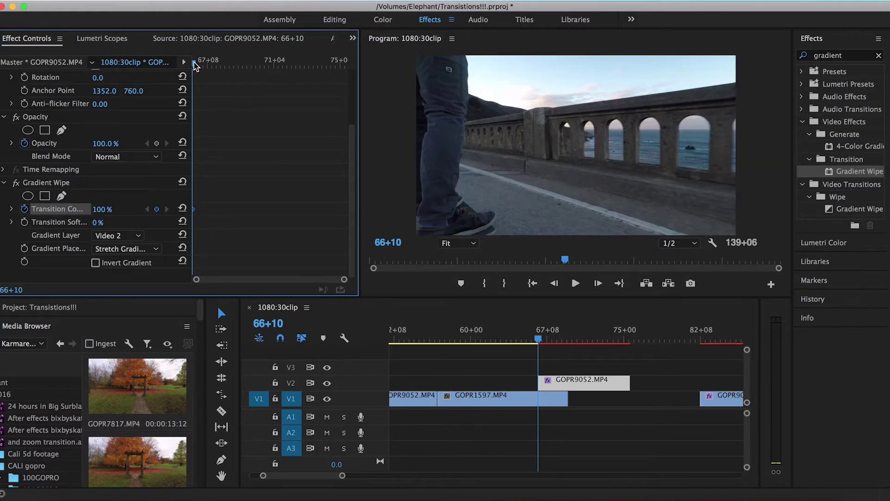
{"action": "left_click", "coordinate": [567, 341]}
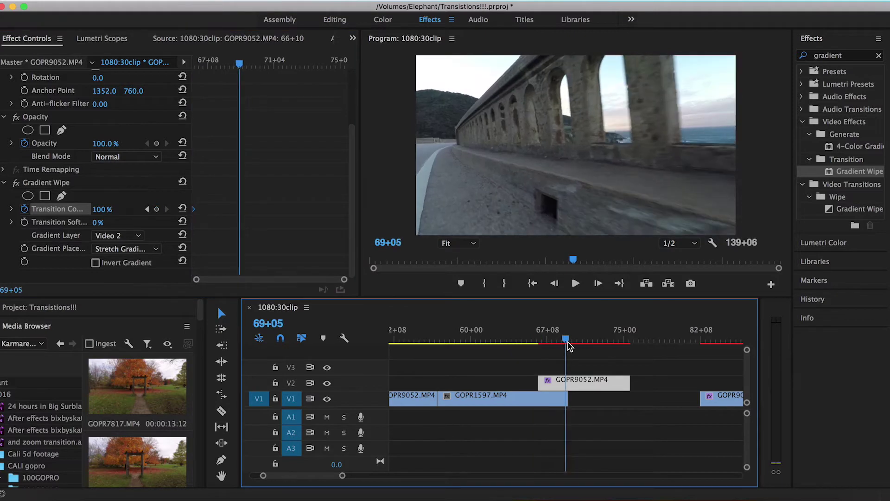
{"action": "key", "text": "Right"}
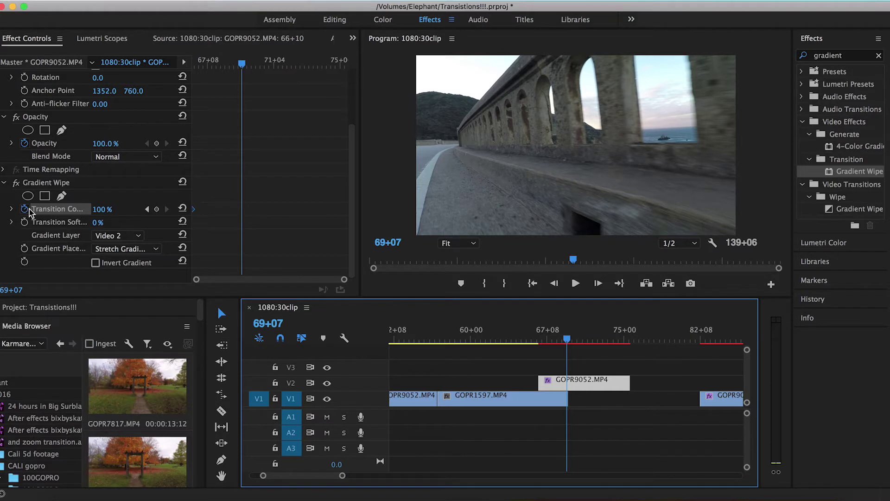
{"action": "left_click", "coordinate": [158, 211]}
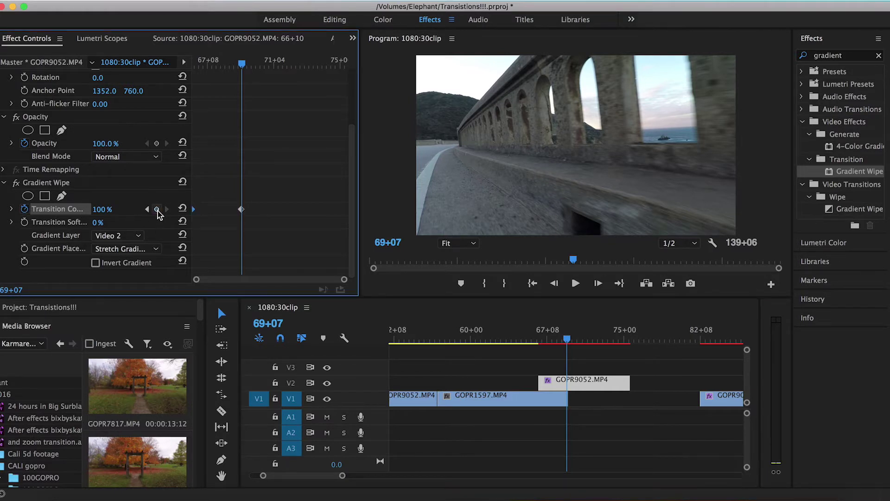
{"action": "left_click", "coordinate": [108, 209]}
{"action": "type", "text": "0"}
{"action": "key", "text": "Return"}
Play back the gradient wipe from just before it begins.
{"action": "left_click", "coordinate": [569, 342]}
{"action": "left_click_drag", "start_coordinate": [569, 342], "coordinate": [532, 342]}
{"action": "key", "text": "space"}
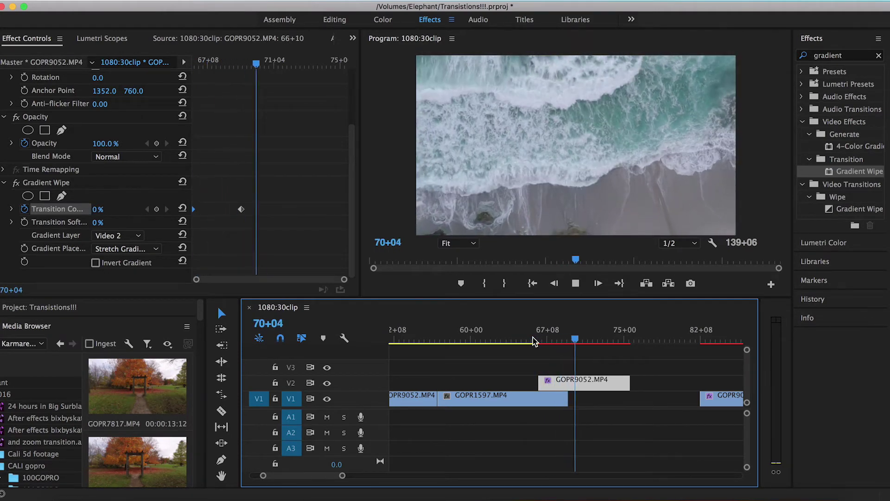
{"action": "key", "text": "space"}
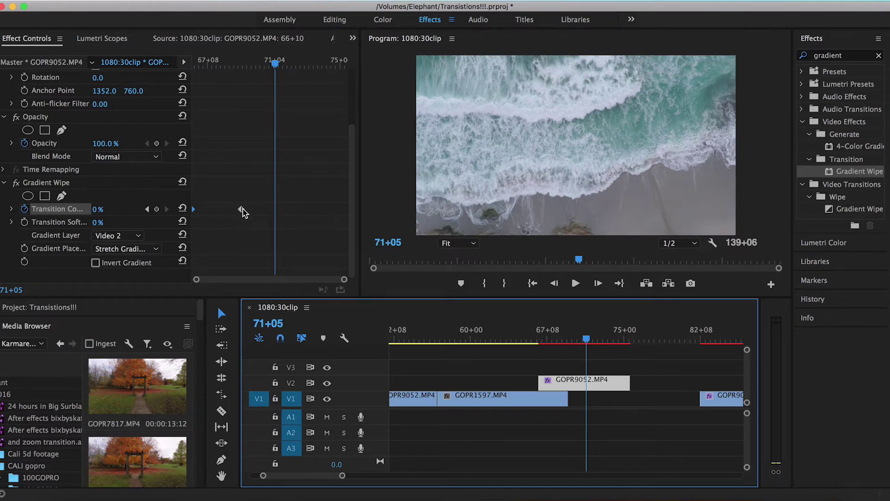
Set Transition Softness to 10% at mid-wipe and preview the softened wipe.
{"action": "left_click_drag", "start_coordinate": [227, 65], "coordinate": [209, 67]}
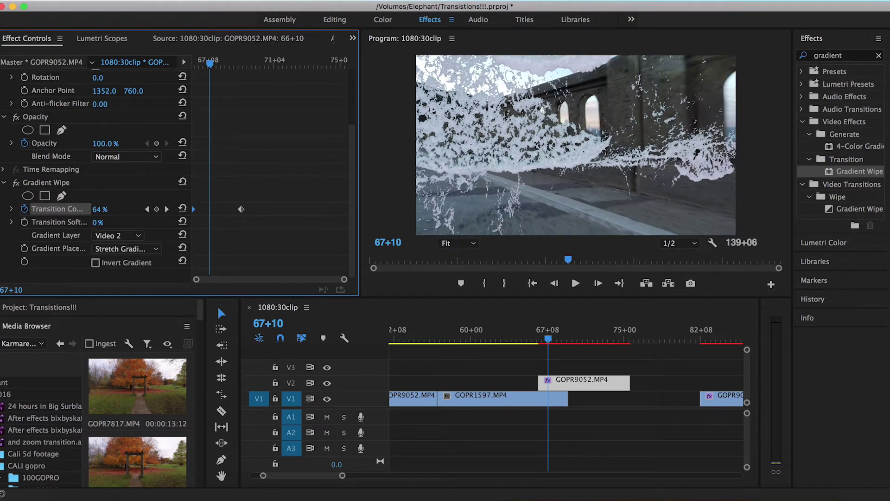
{"action": "mouse_move", "coordinate": [97, 223]}
{"action": "left_mouse_down"}
{"action": "mouse_move", "coordinate": [139, 222]}
{"action": "mouse_move", "coordinate": [98, 222]}
{"action": "left_mouse_up"}
{"action": "left_click_drag", "start_coordinate": [96, 224], "coordinate": [100, 224]}
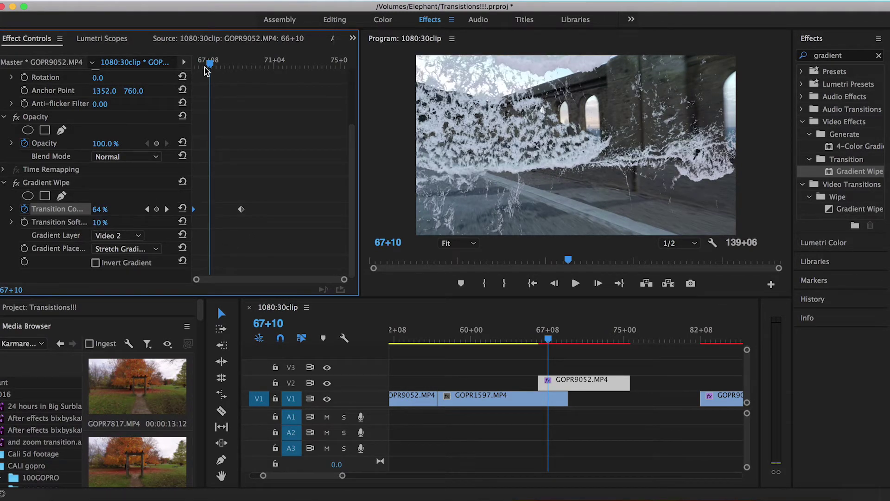
{"action": "left_click_drag", "start_coordinate": [209, 65], "coordinate": [190, 66]}
{"action": "key", "text": "space"}
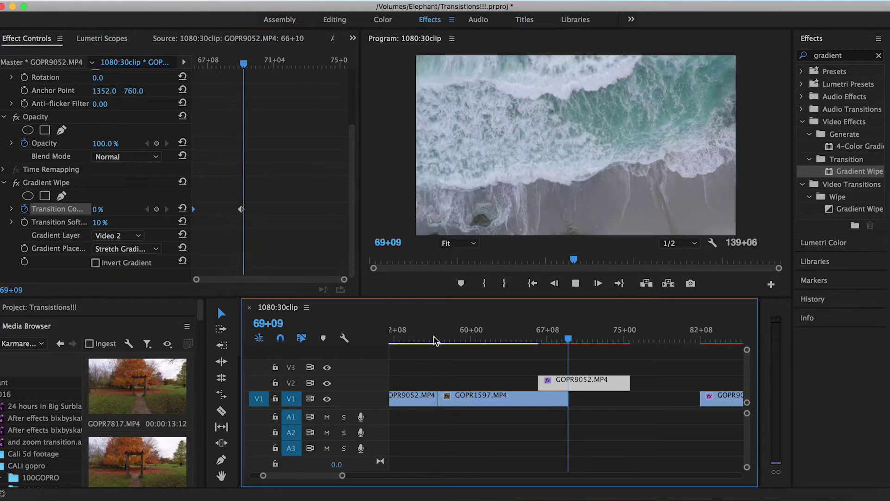
{"action": "key", "text": "space"}
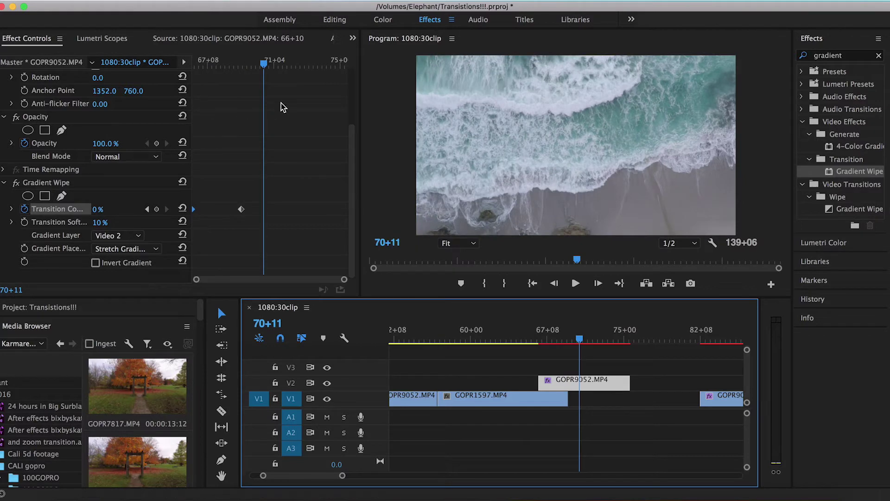
{"action": "left_click_drag", "start_coordinate": [257, 63], "coordinate": [279, 64]}
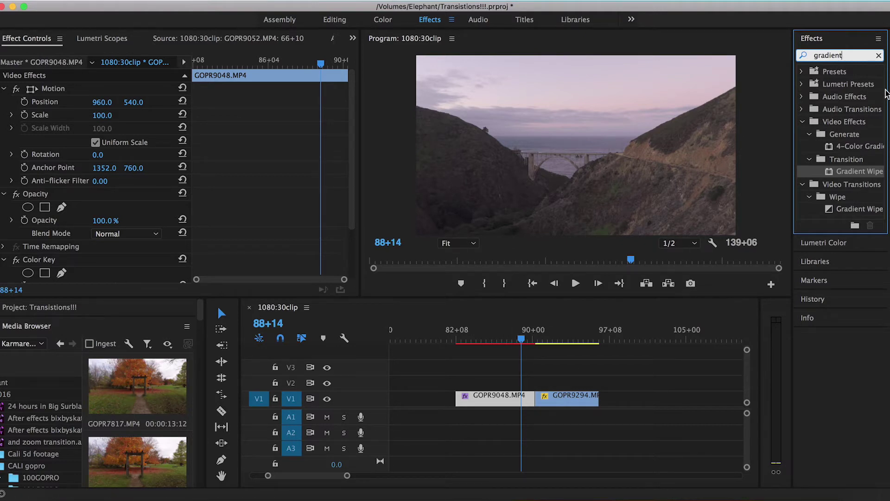
{"action": "left_click", "coordinate": [880, 55]}
{"action": "type", "text": "color key"}
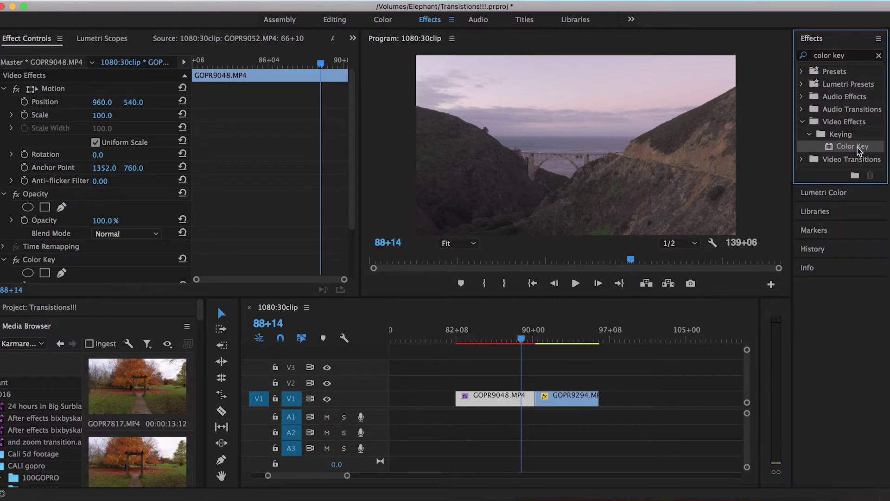
{"action": "left_click_drag", "start_coordinate": [859, 151], "coordinate": [518, 402]}
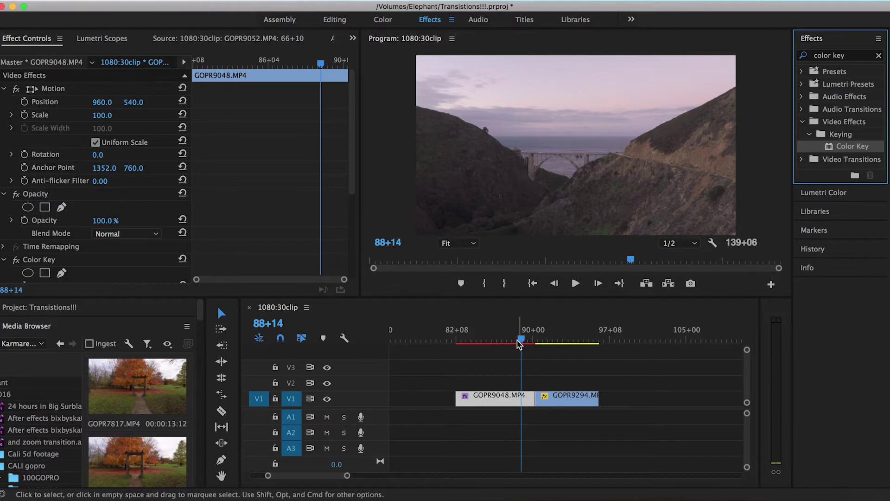
{"action": "mouse_move", "coordinate": [523, 343]}
{"action": "left_mouse_down"}
{"action": "mouse_move", "coordinate": [504, 343]}
{"action": "mouse_move", "coordinate": [579, 351]}
{"action": "mouse_move", "coordinate": [488, 348]}
{"action": "mouse_move", "coordinate": [510, 347]}
{"action": "left_mouse_up"}
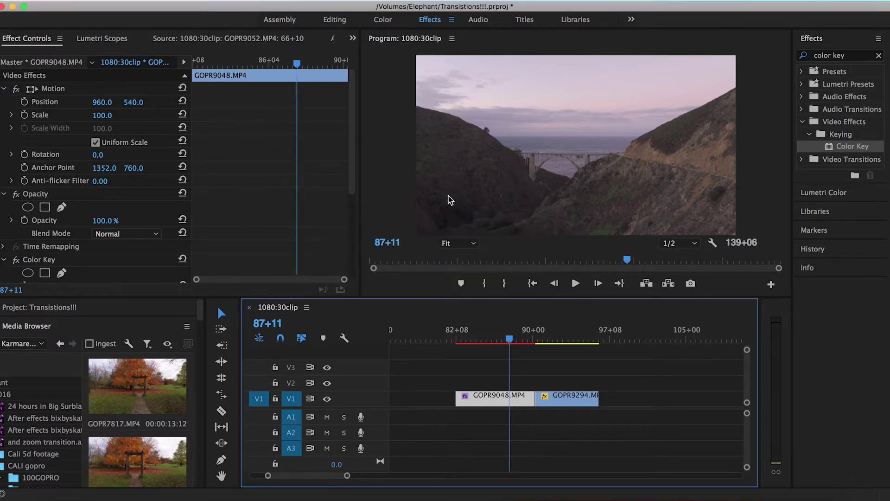
Add a second Color Key to GOPR9048.MP4 that samples the sky, with tolerance 121 and feather 5.2.
{"action": "scroll", "coordinate": [70, 243], "scroll_direction": "down", "scroll_amount": 2}
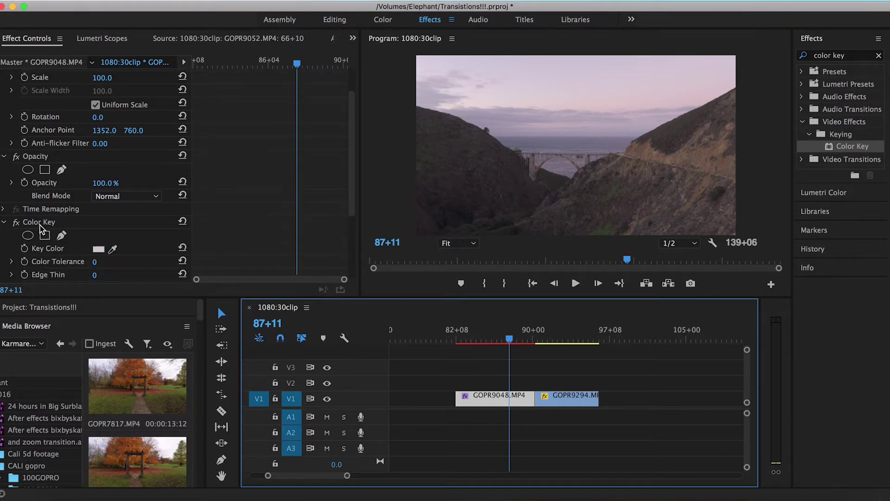
{"action": "left_click_drag", "start_coordinate": [41, 227], "coordinate": [60, 212]}
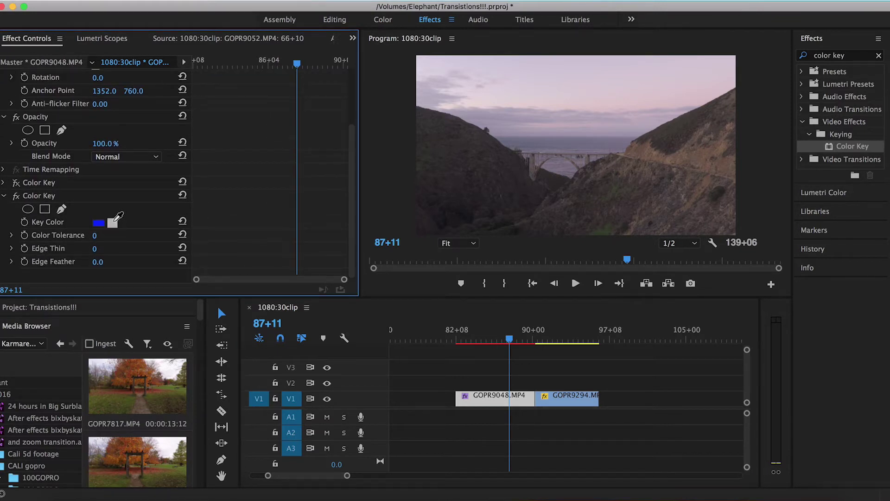
{"action": "left_click_drag", "start_coordinate": [120, 220], "coordinate": [541, 77]}
{"action": "left_click_drag", "start_coordinate": [596, 77], "coordinate": [566, 68]}
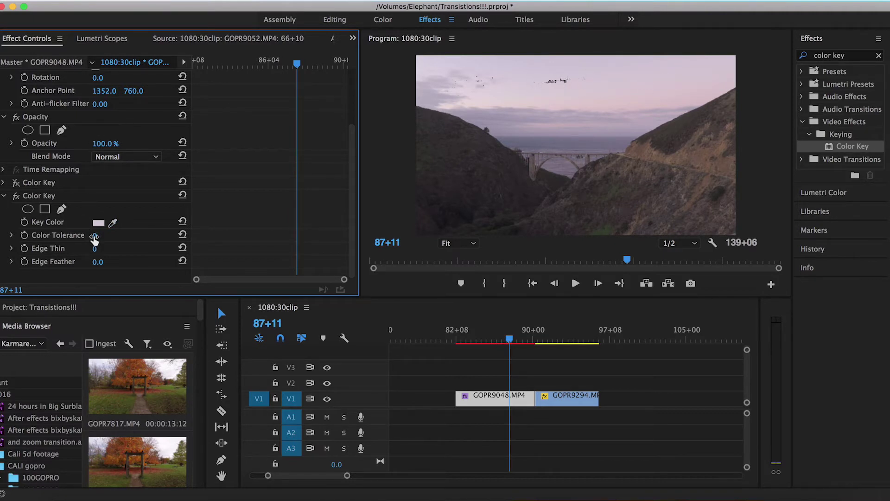
{"action": "left_click_drag", "start_coordinate": [95, 236], "coordinate": [152, 235]}
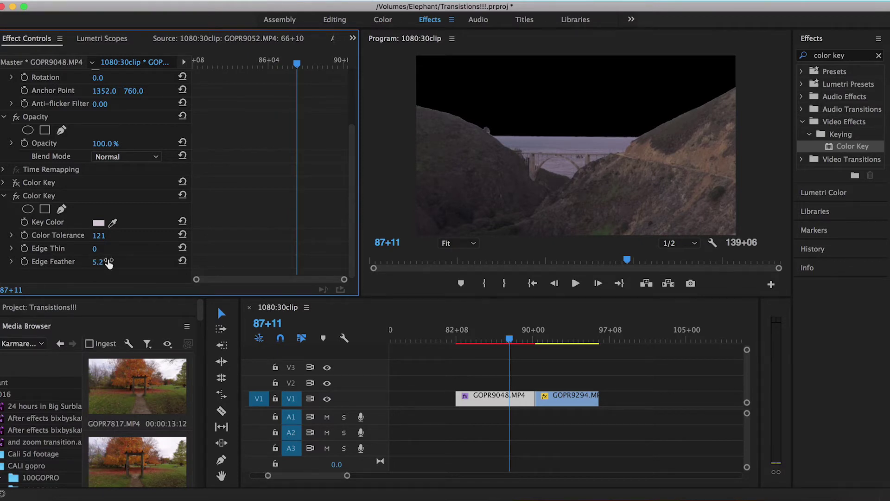
{"action": "left_click_drag", "start_coordinate": [526, 346], "coordinate": [499, 351]}
Move GOPR9048.MP4 to V2 over the start of GOPR9294 and check the cloudy sky composite.
{"action": "left_click_drag", "start_coordinate": [513, 400], "coordinate": [557, 383]}
{"action": "left_click", "coordinate": [551, 343]}
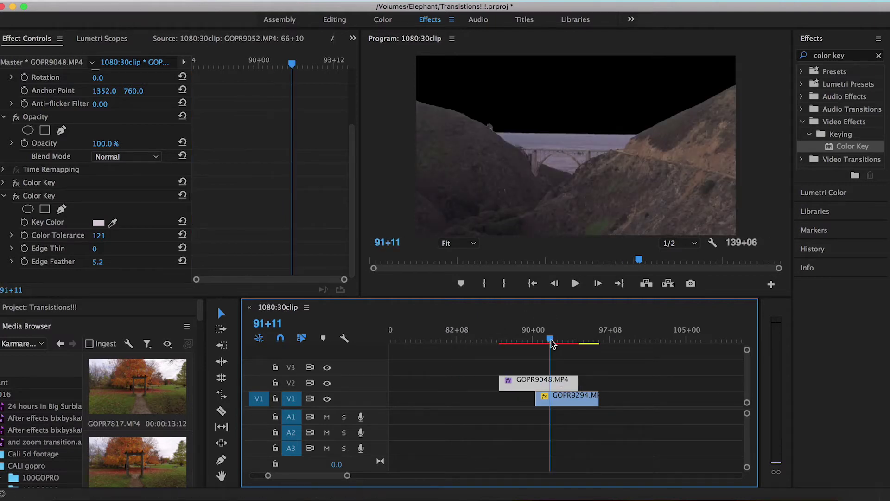
{"action": "mouse_move", "coordinate": [551, 343]}
{"action": "left_mouse_down"}
{"action": "mouse_move", "coordinate": [566, 343]}
{"action": "mouse_move", "coordinate": [535, 343]}
{"action": "left_mouse_up"}
{"action": "left_click_drag", "start_coordinate": [550, 385], "coordinate": [532, 389]}
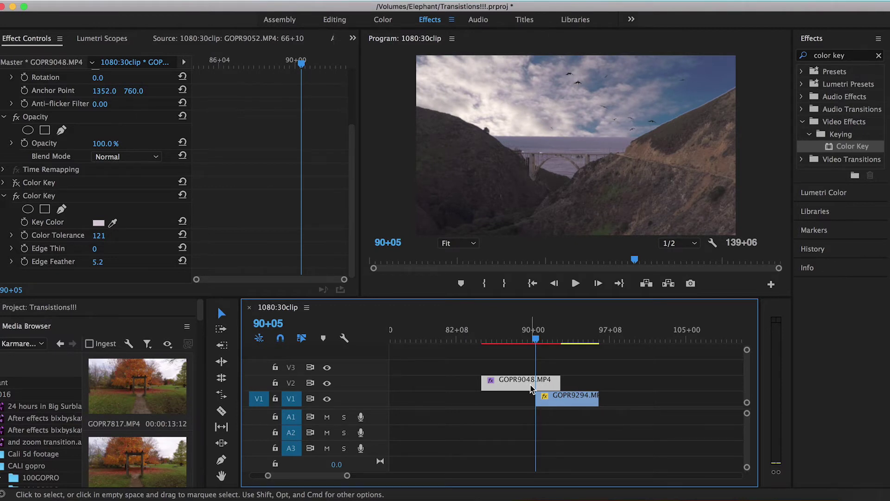
{"action": "mouse_move", "coordinate": [531, 389]}
{"action": "left_mouse_down"}
{"action": "mouse_move", "coordinate": [517, 398]}
{"action": "mouse_move", "coordinate": [514, 388]}
{"action": "mouse_move", "coordinate": [539, 387]}
{"action": "left_mouse_up"}
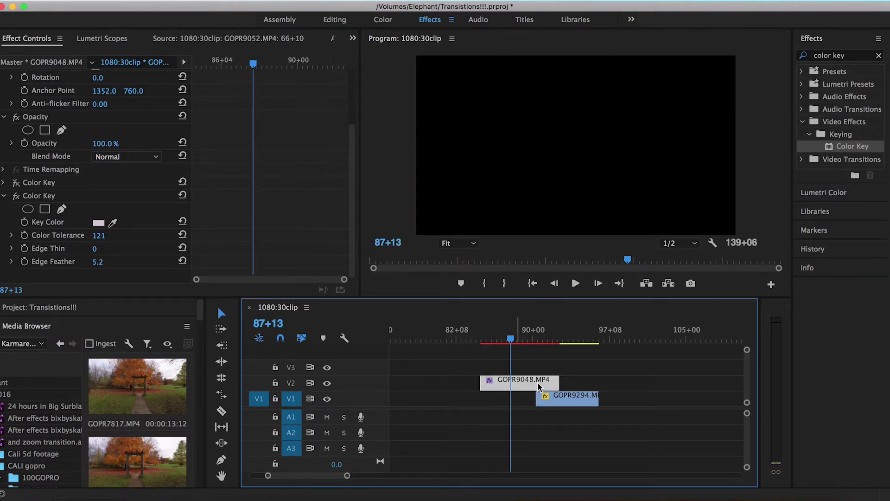
{"action": "left_click_drag", "start_coordinate": [511, 343], "coordinate": [559, 342]}
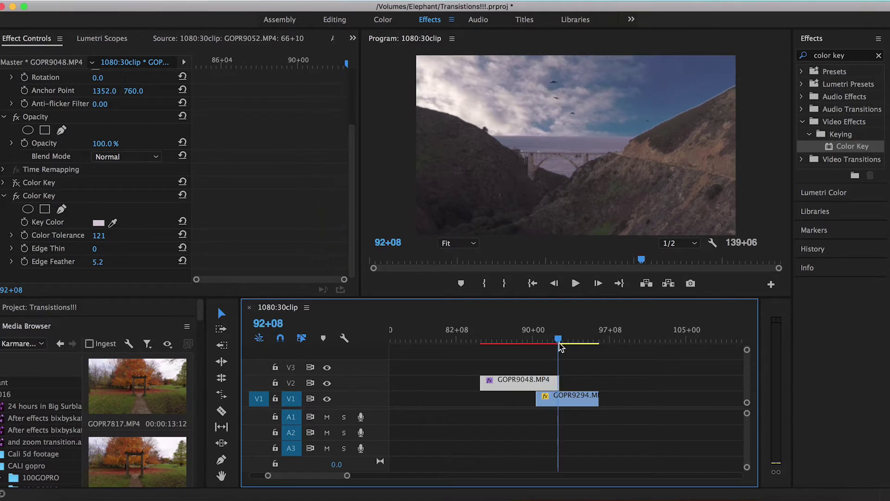
Keyframe Key Color and Color Tolerance so tolerance ramps from 0 at 90+06 to 121 at 92+09.
{"action": "left_click", "coordinate": [24, 223]}
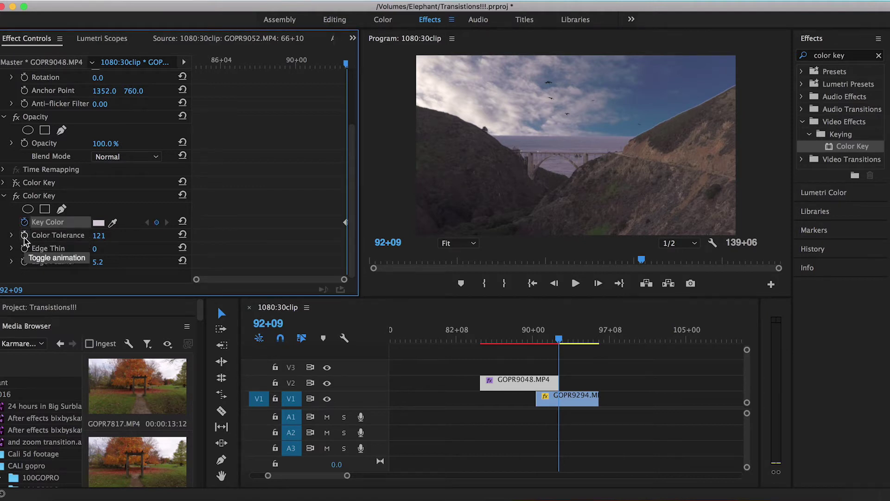
{"action": "left_click", "coordinate": [24, 236]}
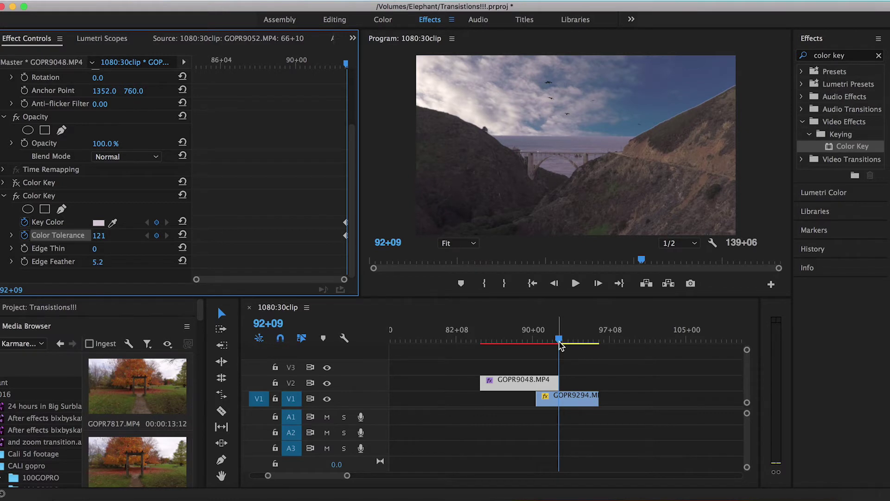
{"action": "left_click_drag", "start_coordinate": [560, 343], "coordinate": [536, 342]}
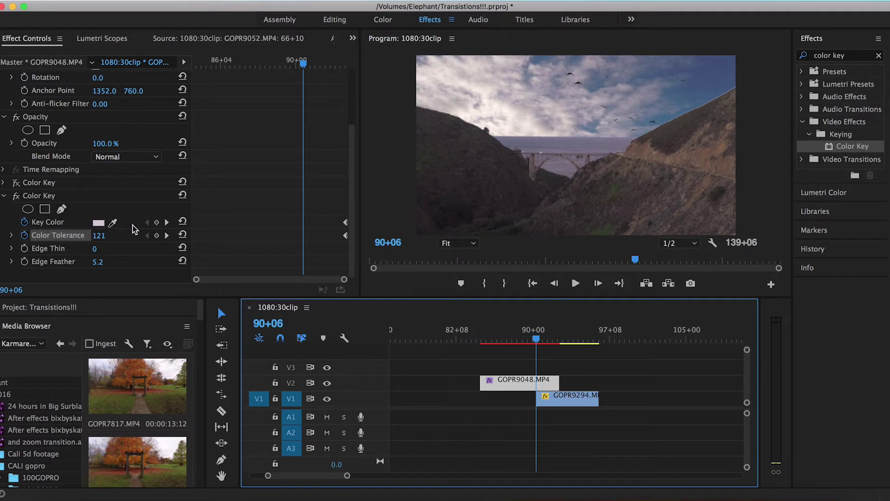
{"action": "left_click", "coordinate": [157, 222]}
{"action": "left_click", "coordinate": [156, 235]}
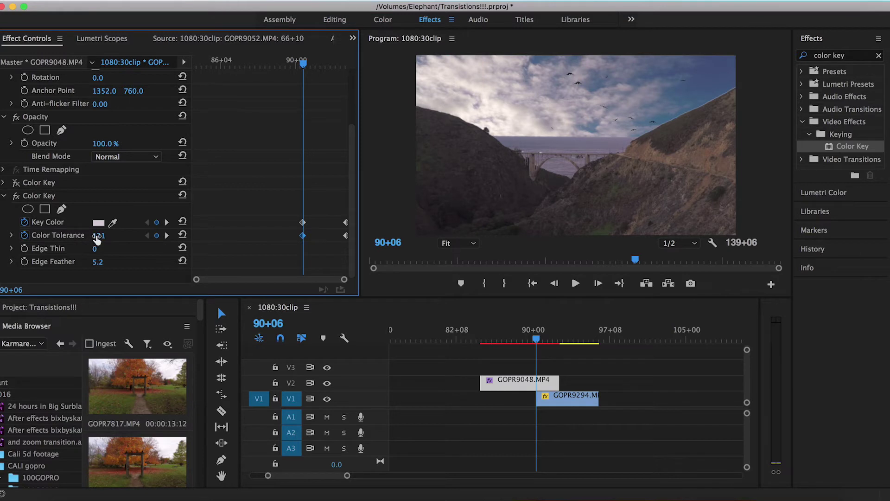
{"action": "left_click_drag", "start_coordinate": [102, 234], "coordinate": [55, 235]}
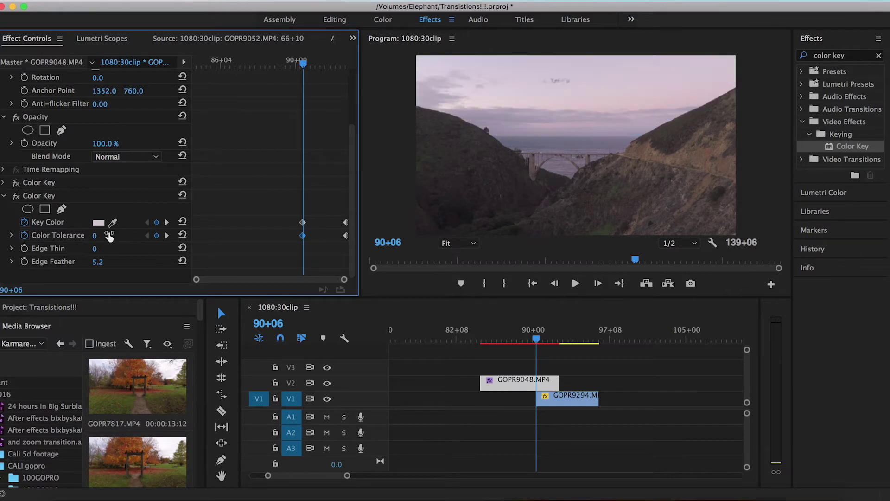
{"action": "left_click_drag", "start_coordinate": [303, 63], "coordinate": [255, 67]}
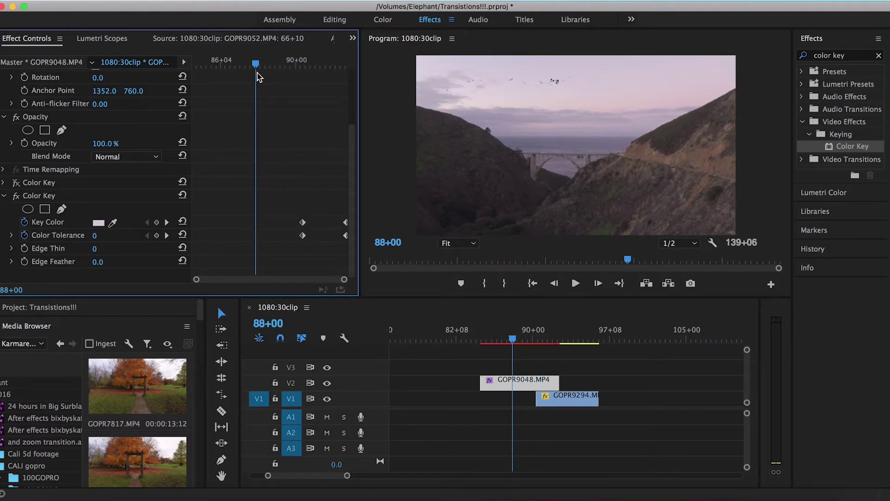
Razor GOPR9048.MP4 on V2 where GOPR9294 begins.
{"action": "left_click_drag", "start_coordinate": [255, 65], "coordinate": [304, 77]}
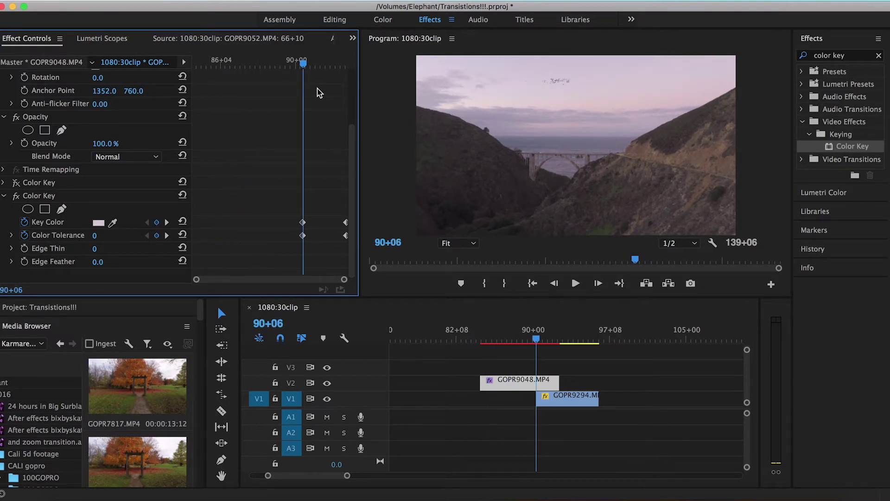
{"action": "key", "text": "c"}
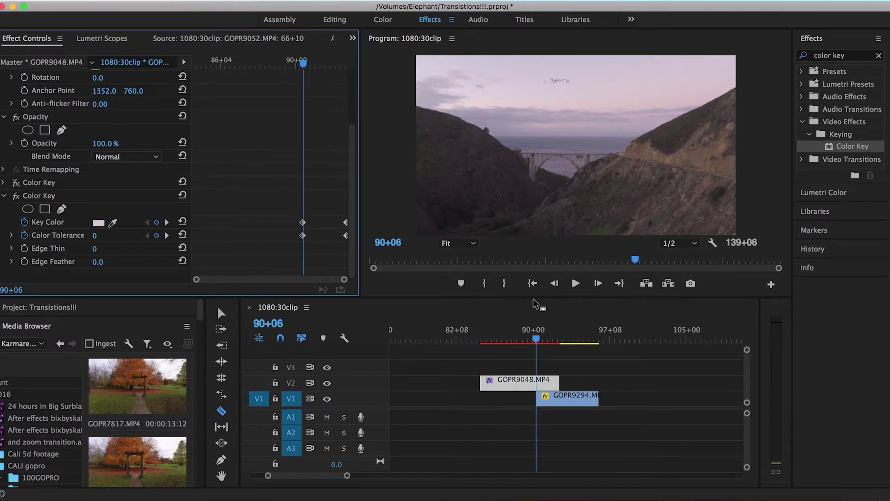
{"action": "left_click", "coordinate": [537, 383]}
{"action": "key", "text": "v"}
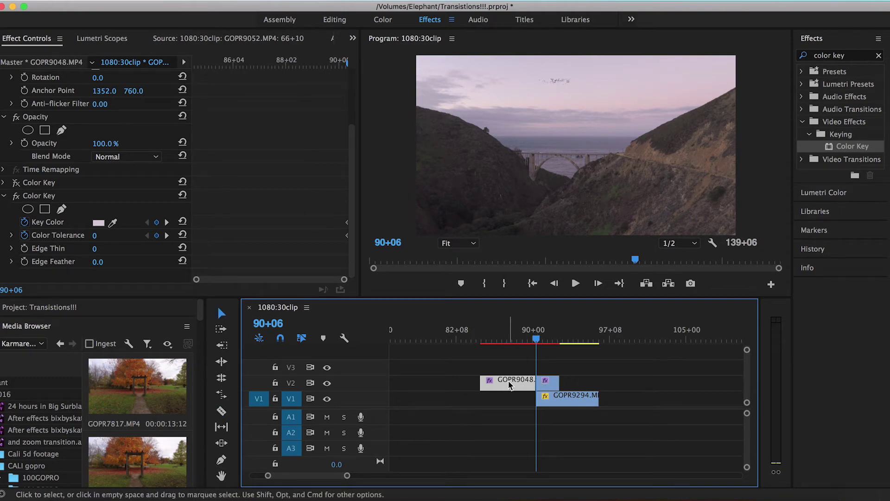
Move the earlier piece down to V1 and disable its sky Color Key, then preview the lead-in.
{"action": "left_click_drag", "start_coordinate": [512, 384], "coordinate": [512, 399]}
{"action": "left_click", "coordinate": [16, 196]}
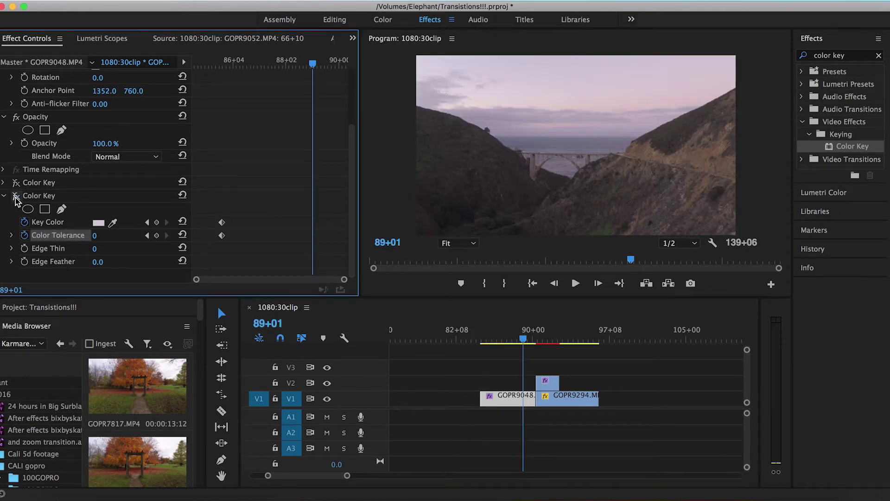
{"action": "left_click", "coordinate": [524, 341]}
{"action": "left_click_drag", "start_coordinate": [524, 340], "coordinate": [577, 355]}
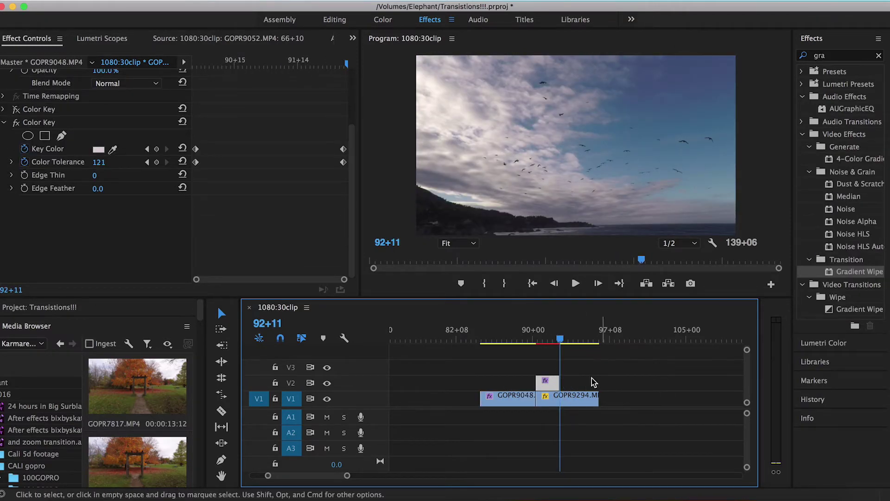
Scrub through the keyed sky reveal to preview the transition near the next cut.
{"action": "mouse_move", "coordinate": [562, 338]}
{"action": "left_mouse_down"}
{"action": "mouse_move", "coordinate": [541, 342]}
{"action": "mouse_move", "coordinate": [570, 342]}
{"action": "left_mouse_up"}
{"action": "scroll", "coordinate": [442, 383], "scroll_direction": "left", "scroll_amount": 5}
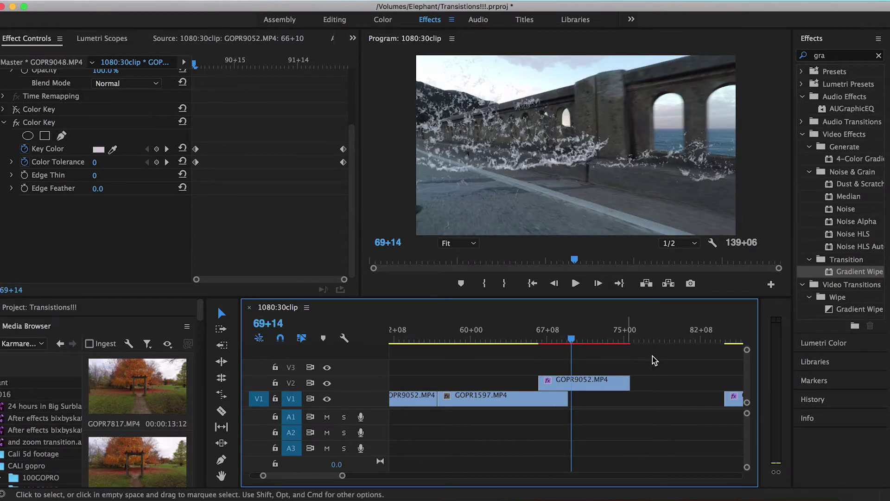
{"action": "scroll", "coordinate": [663, 357], "scroll_direction": "right", "scroll_amount": 5}
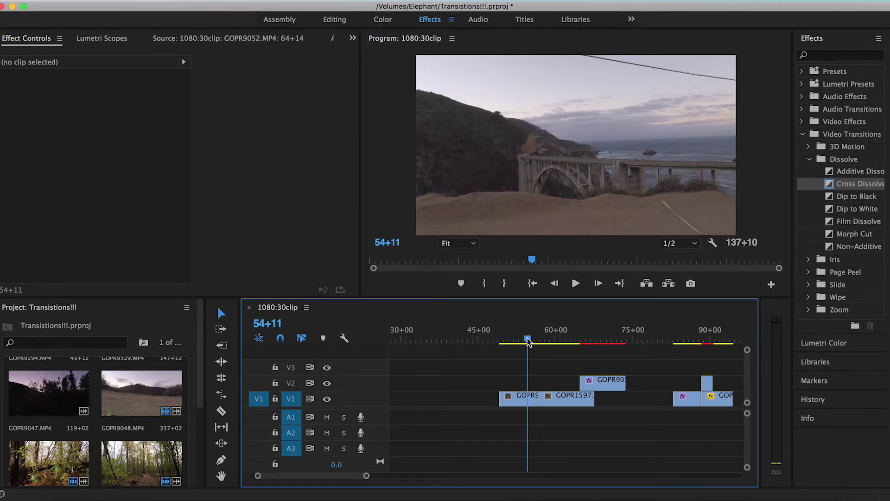
{"action": "left_click_drag", "start_coordinate": [528, 341], "coordinate": [530, 343]}
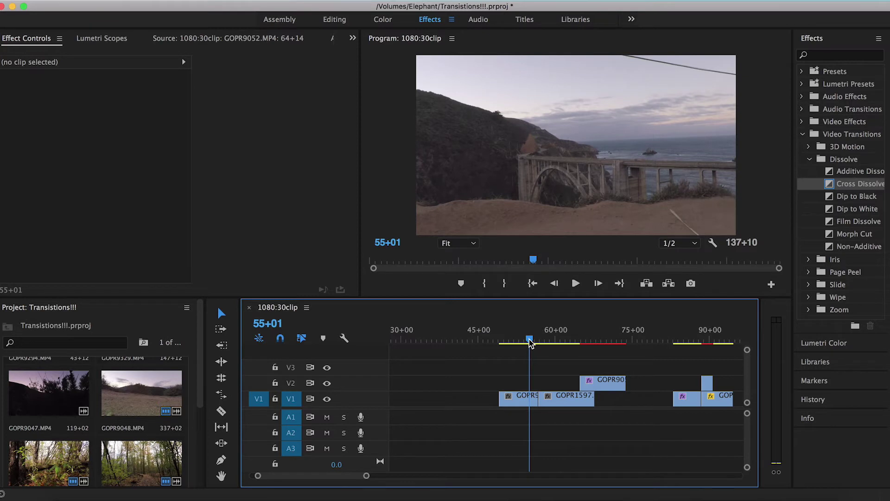
{"action": "left_click_drag", "start_coordinate": [530, 339], "coordinate": [525, 341]}
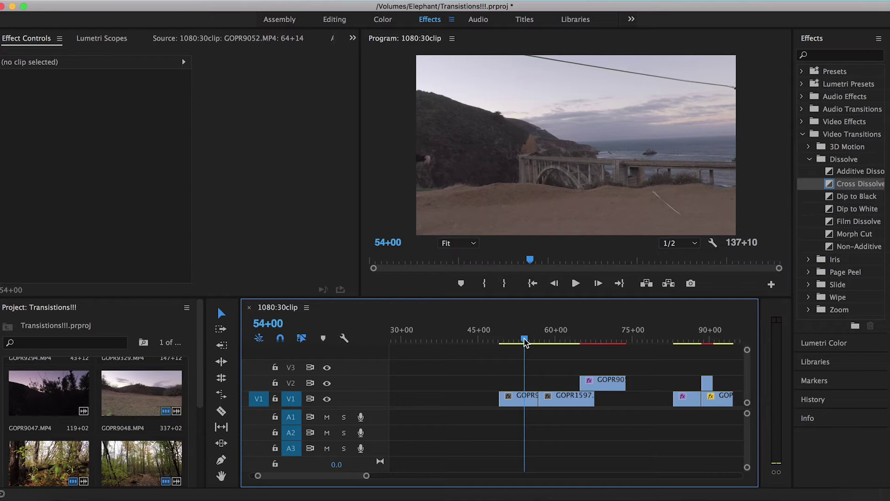
{"action": "left_click_drag", "start_coordinate": [525, 340], "coordinate": [527, 339]}
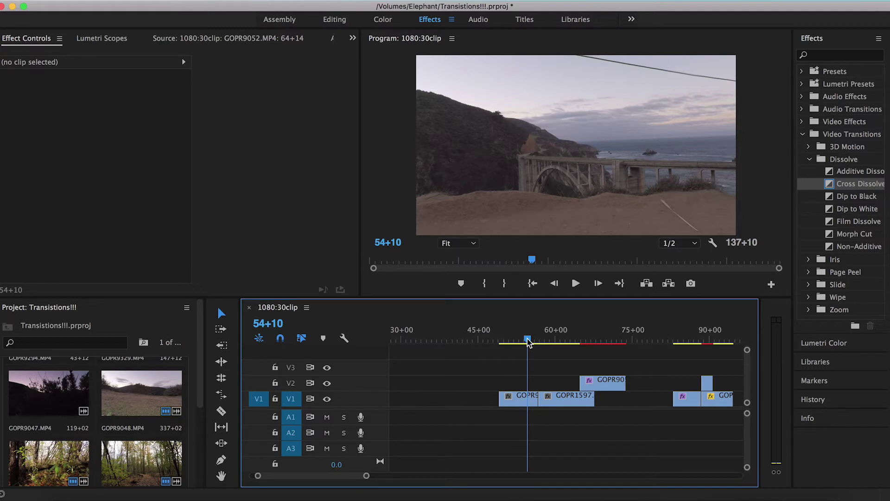
{"action": "left_click_drag", "start_coordinate": [527, 338], "coordinate": [584, 346]}
{"action": "key", "text": "="}
{"action": "key", "text": "="}
{"action": "key", "text": "="}
{"action": "key", "text": "="}
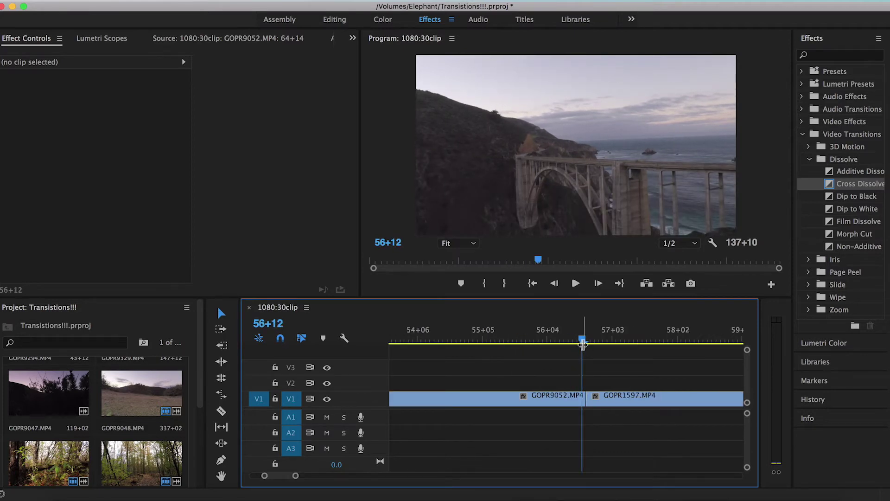
{"action": "left_click_drag", "start_coordinate": [582, 338], "coordinate": [583, 342]}
{"action": "key", "text": "="}
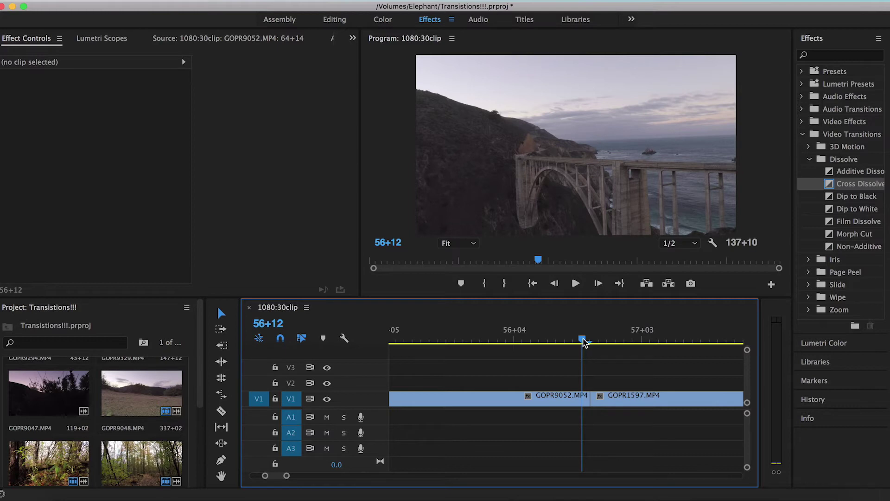
{"action": "left_click_drag", "start_coordinate": [583, 339], "coordinate": [557, 342]}
{"action": "key", "text": "c"}
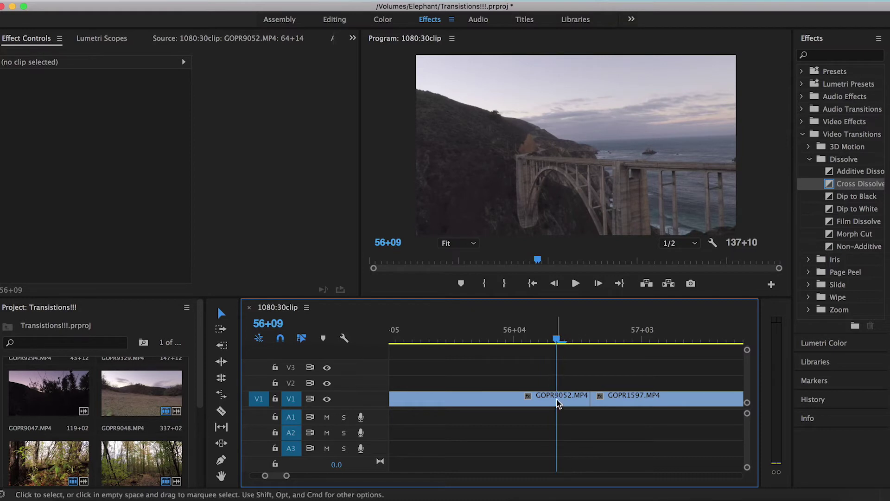
Razor the V1 footage at 56+09 and 57+01, then select the short bridge-clip piece.
{"action": "left_click", "coordinate": [557, 401]}
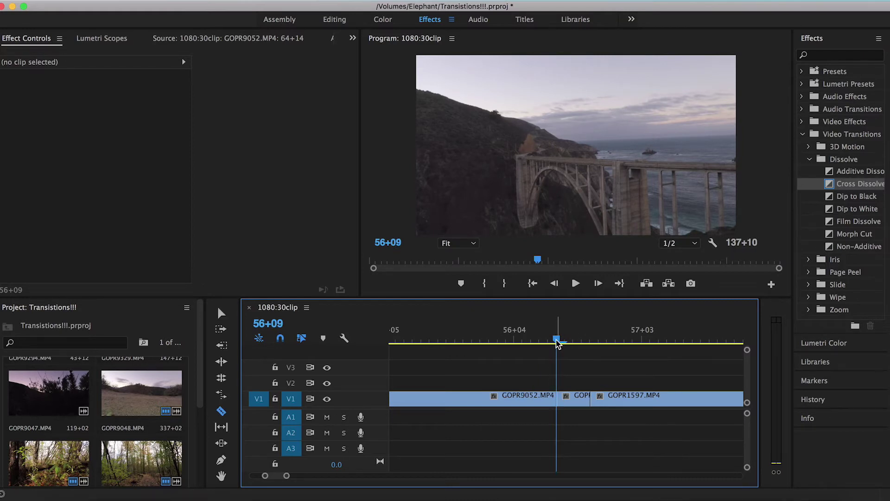
{"action": "left_click_drag", "start_coordinate": [557, 341], "coordinate": [625, 345]}
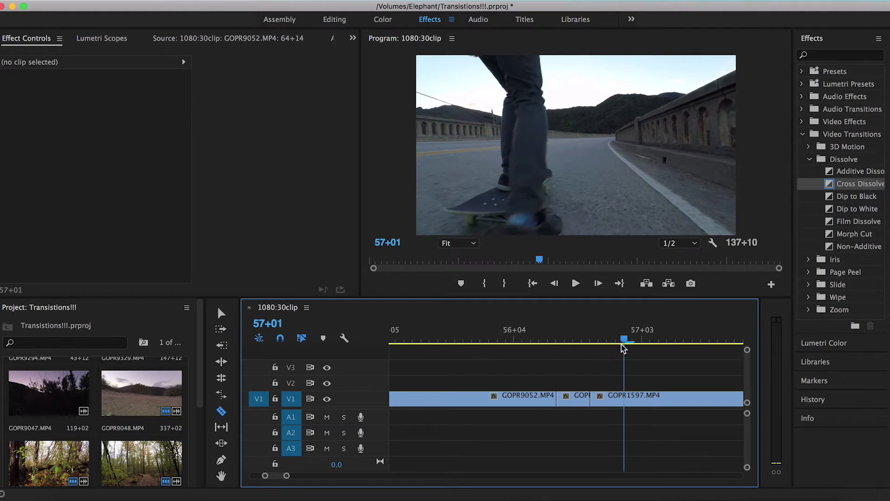
{"action": "left_click", "coordinate": [625, 398]}
{"action": "key", "text": "v"}
{"action": "key", "text": "Up"}
{"action": "key", "text": "Up"}
{"action": "left_click", "coordinate": [572, 400]}
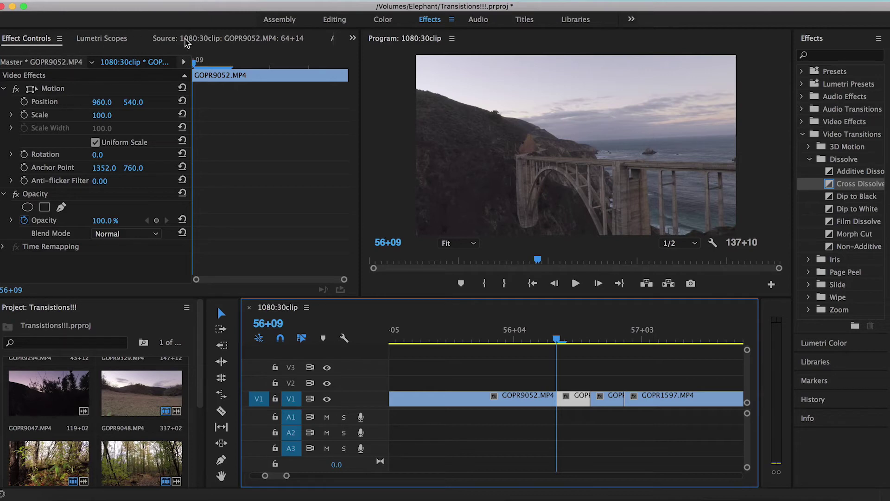
Enable Scale animation on the short bridge piece at 56+09 and add a keyframe at 56+13.
{"action": "double_click", "coordinate": [577, 398]}
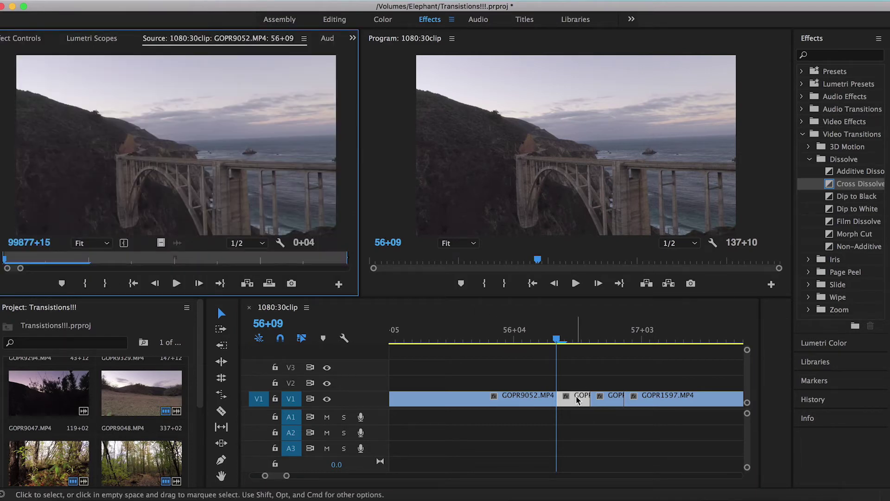
{"action": "left_click", "coordinate": [17, 38]}
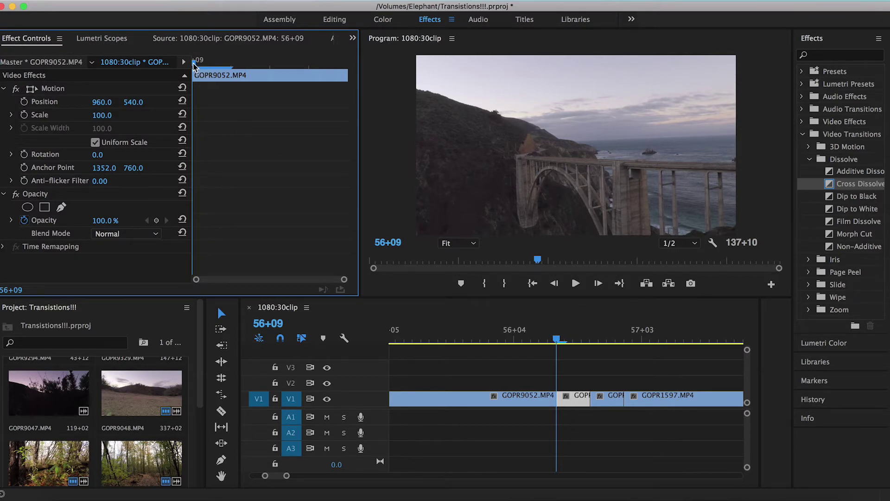
{"action": "left_click", "coordinate": [24, 115]}
{"action": "left_click", "coordinate": [221, 64]}
{"action": "left_click_drag", "start_coordinate": [221, 64], "coordinate": [343, 71]}
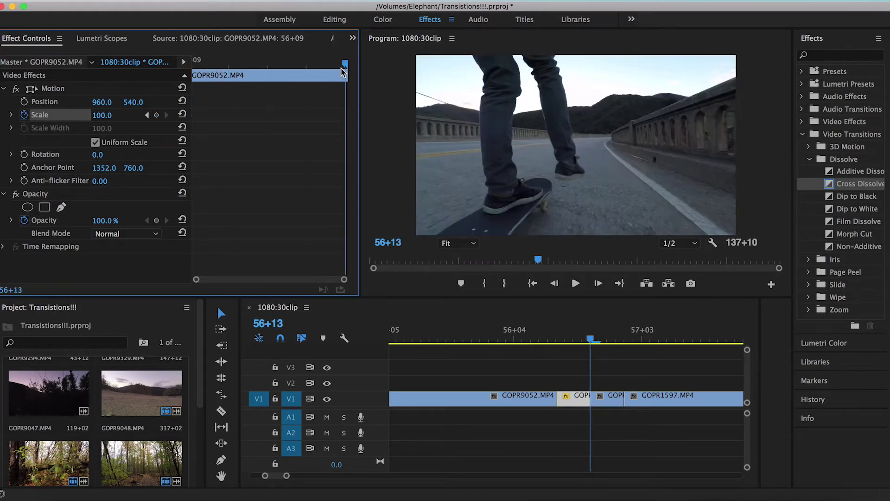
{"action": "left_click", "coordinate": [156, 115]}
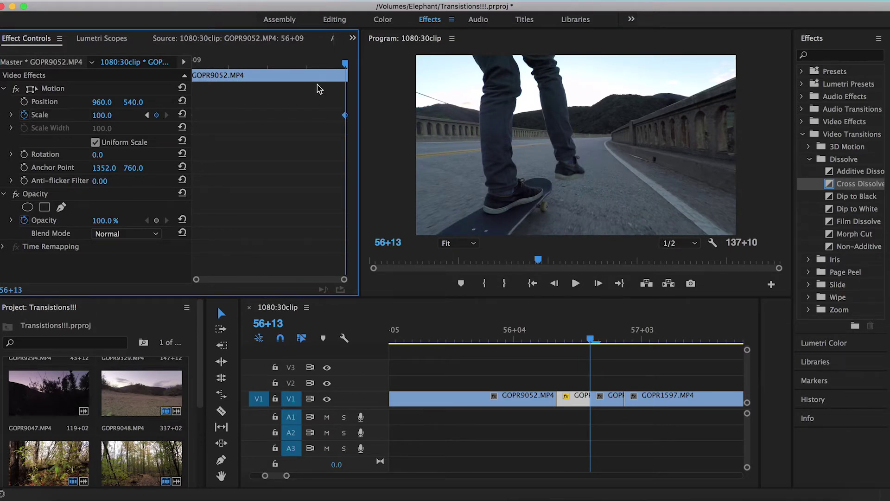
Set Scale to 200 at the 56+13 keyframe and preview the zoom-in.
{"action": "key", "text": "Up"}
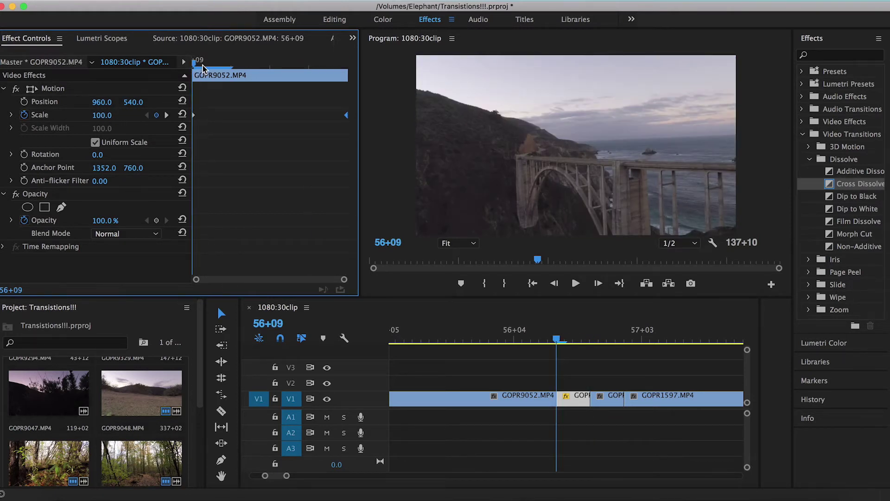
{"action": "left_click_drag", "start_coordinate": [194, 65], "coordinate": [344, 120]}
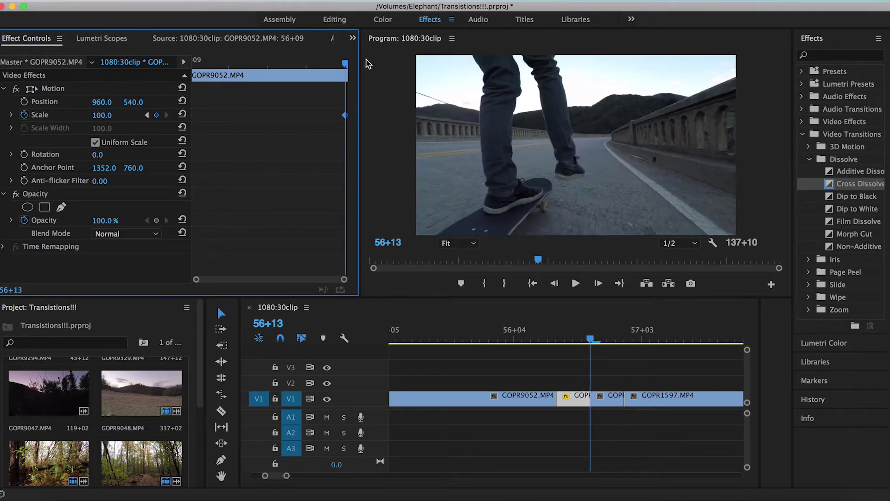
{"action": "left_click", "coordinate": [102, 115]}
{"action": "type", "text": "200"}
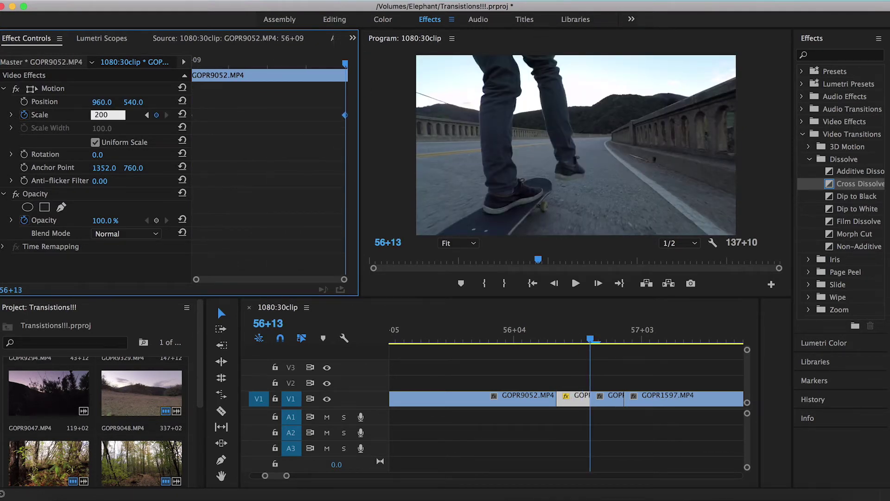
{"action": "key", "text": "Return"}
{"action": "left_click_drag", "start_coordinate": [343, 76], "coordinate": [203, 79]}
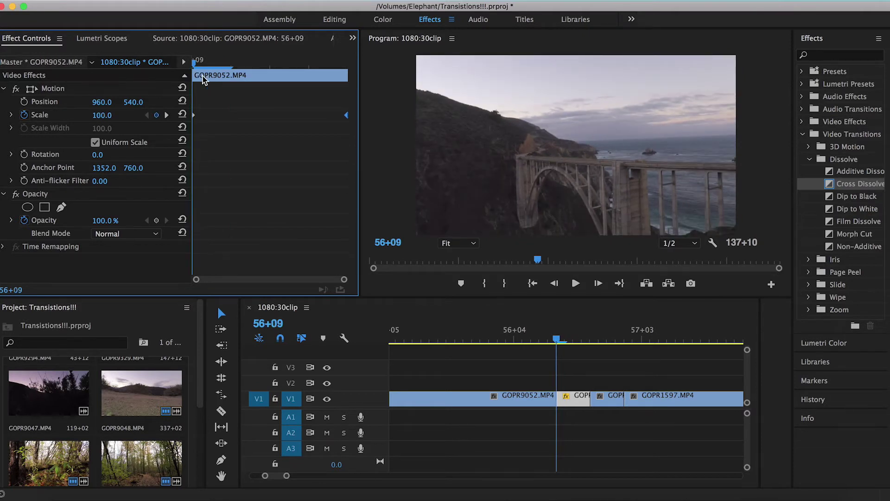
{"action": "left_click", "coordinate": [589, 339]}
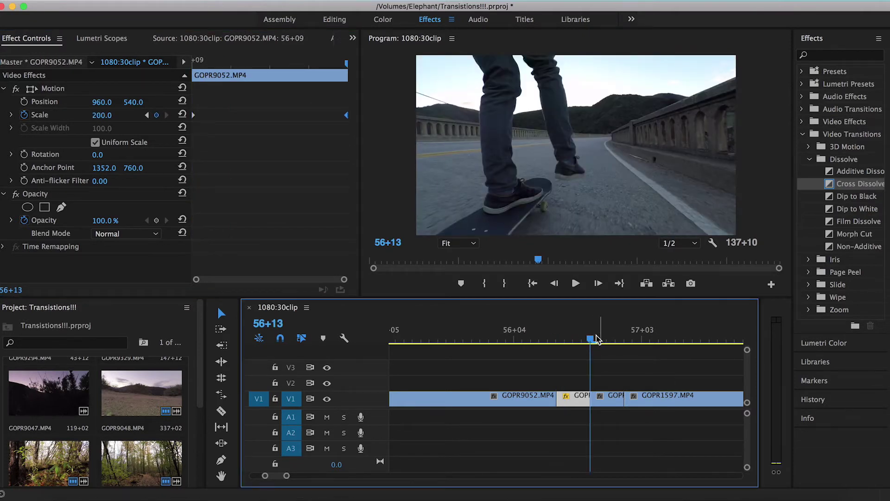
{"action": "left_click", "coordinate": [599, 398]}
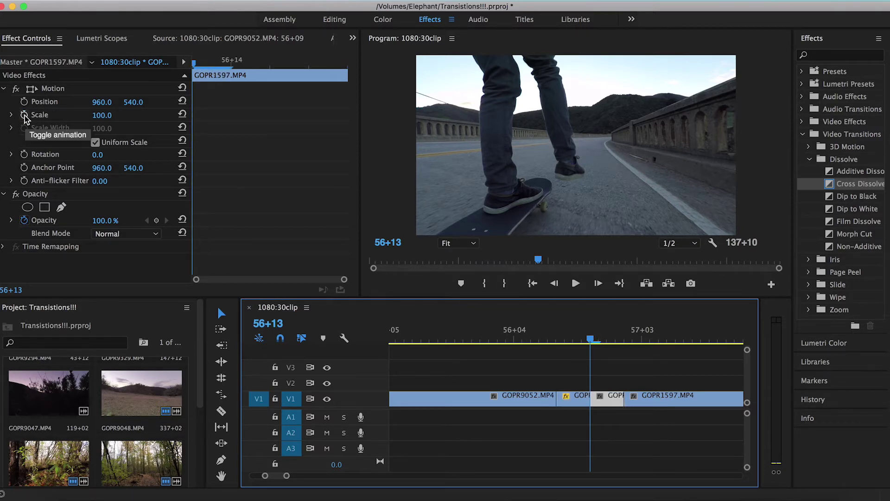
Enable Scale animation on the skateboard piece and add a keyframe at 57+01.
{"action": "left_click", "coordinate": [24, 115]}
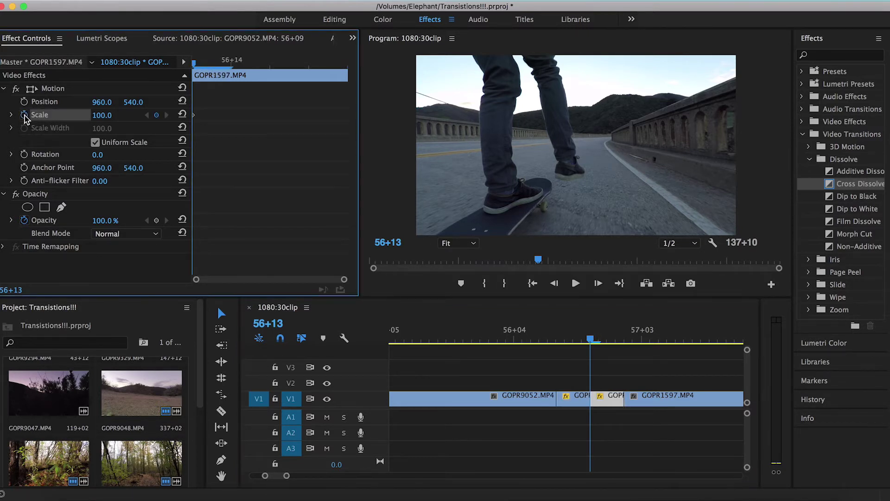
{"action": "left_click", "coordinate": [195, 119]}
{"action": "left_click_drag", "start_coordinate": [195, 65], "coordinate": [348, 82]}
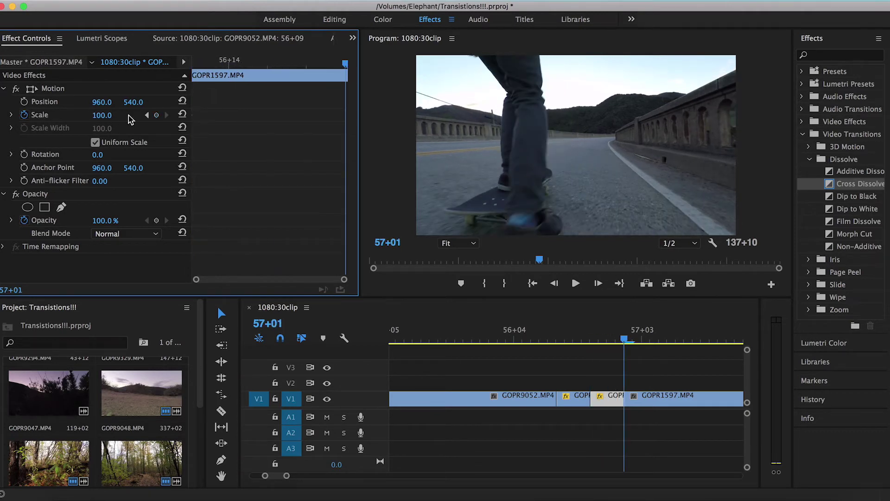
{"action": "left_click", "coordinate": [157, 116]}
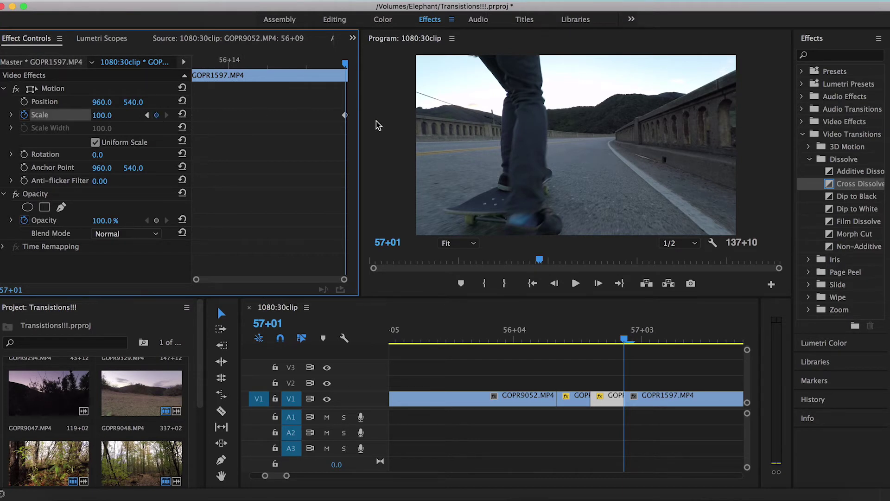
Set Scale to 50 at 56+13 and preview the zoom-back transition.
{"action": "left_click", "coordinate": [345, 116]}
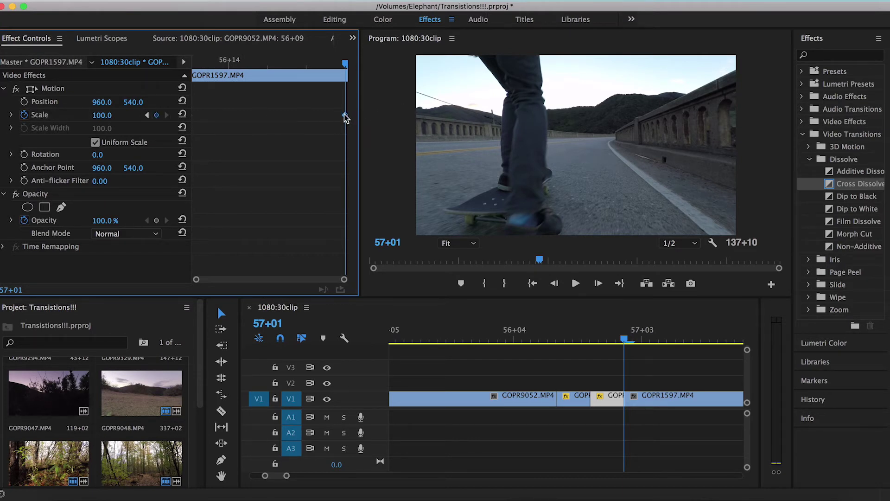
{"action": "left_click_drag", "start_coordinate": [347, 65], "coordinate": [194, 118]}
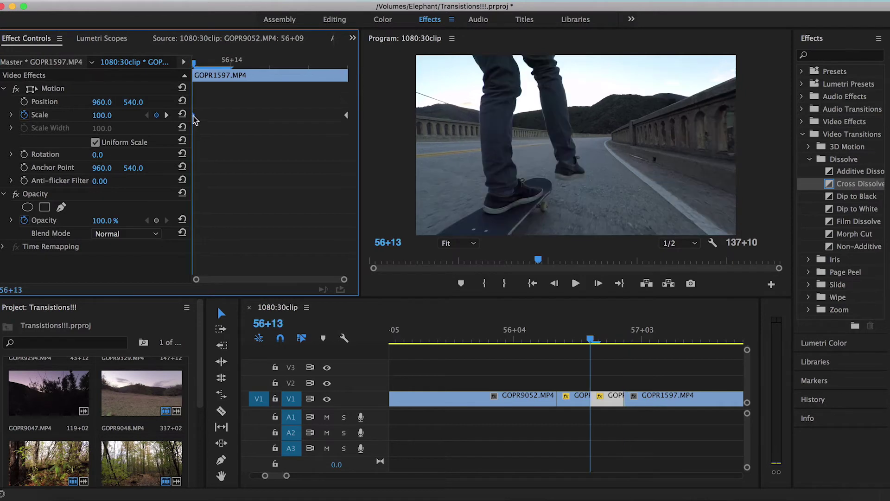
{"action": "left_click", "coordinate": [102, 115]}
{"action": "type", "text": "50"}
{"action": "key", "text": "Return"}
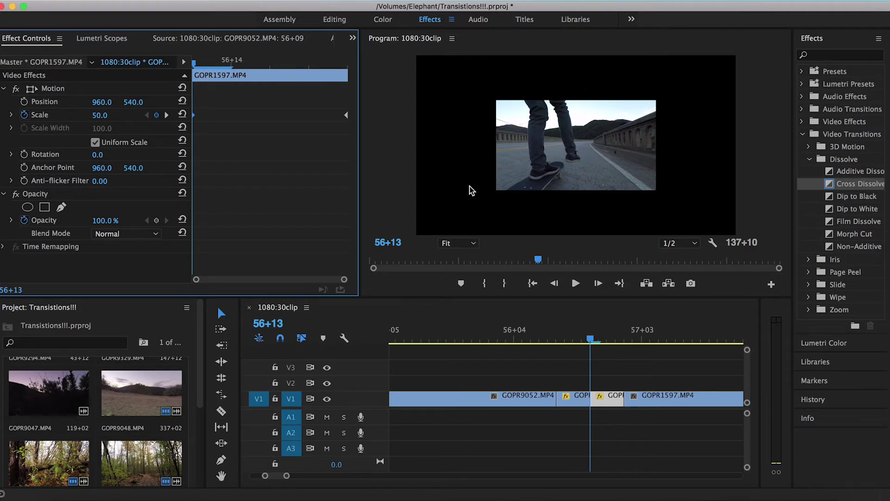
{"action": "left_click_drag", "start_coordinate": [590, 341], "coordinate": [601, 357]}
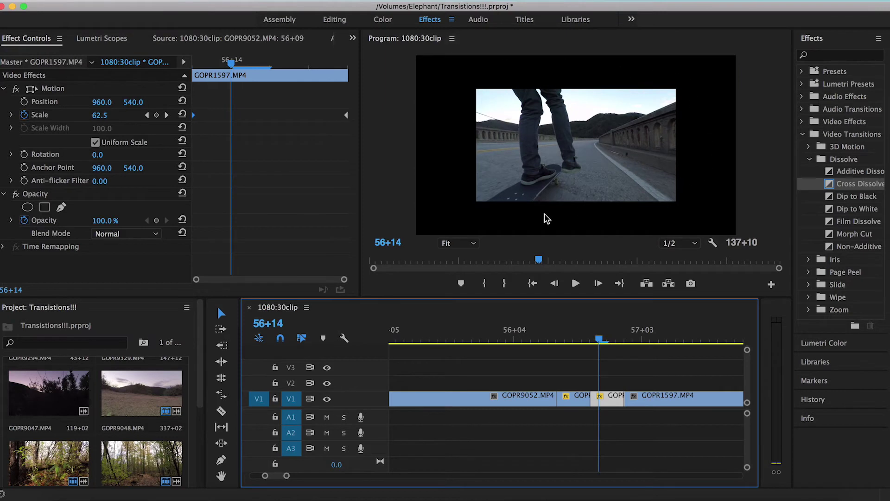
{"action": "left_click", "coordinate": [121, 389]}
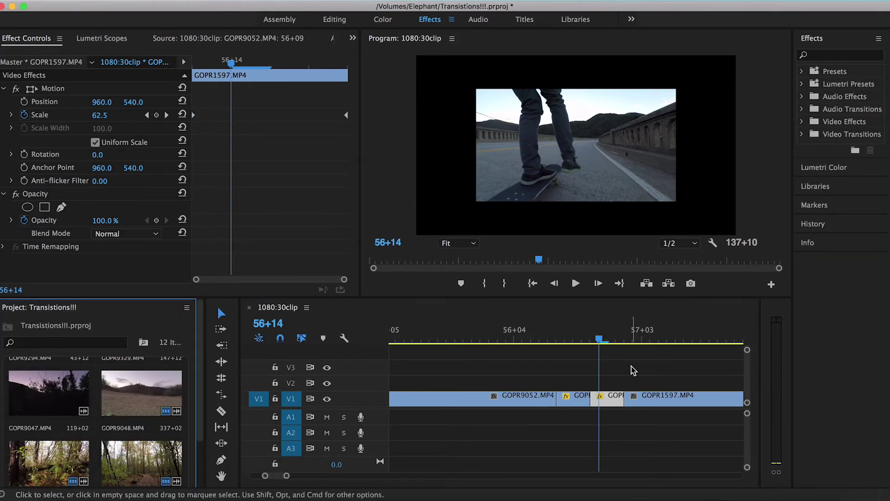
Create a 1920×1080 Adjustment Layer and place it on V2 at the cut.
{"action": "scroll", "coordinate": [127, 364], "scroll_direction": "down", "scroll_amount": 4}
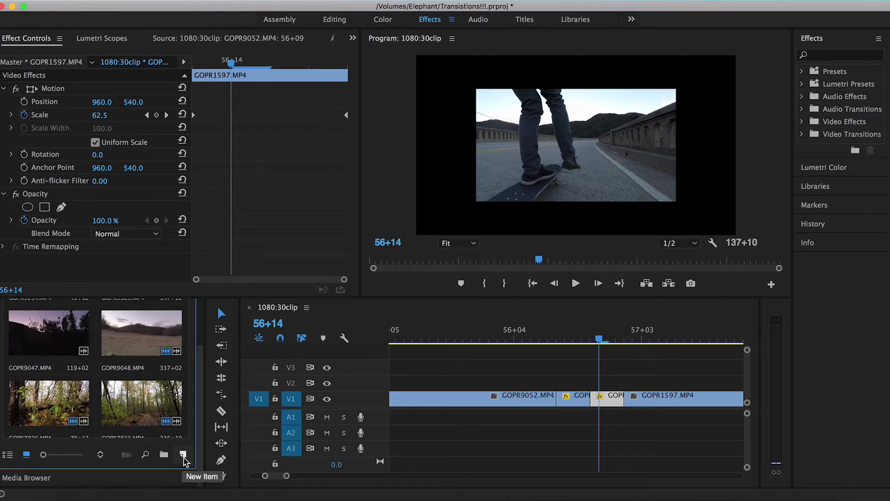
{"action": "left_click", "coordinate": [184, 457]}
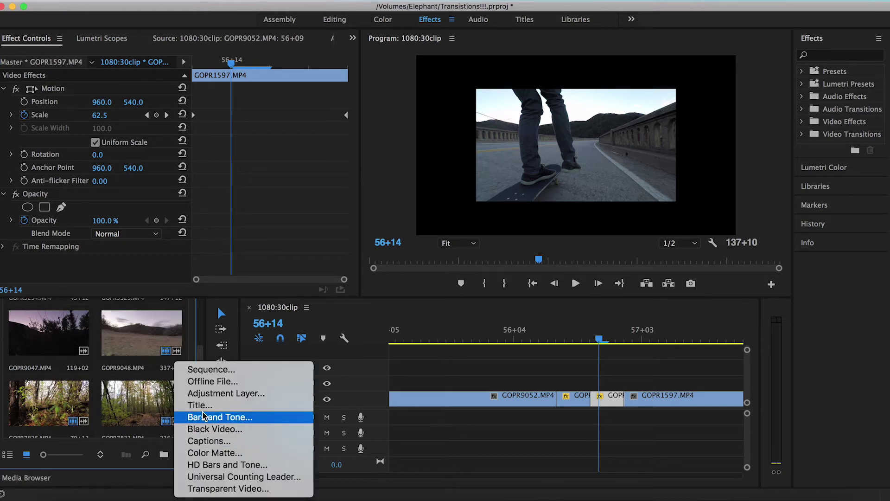
{"action": "left_click", "coordinate": [204, 395]}
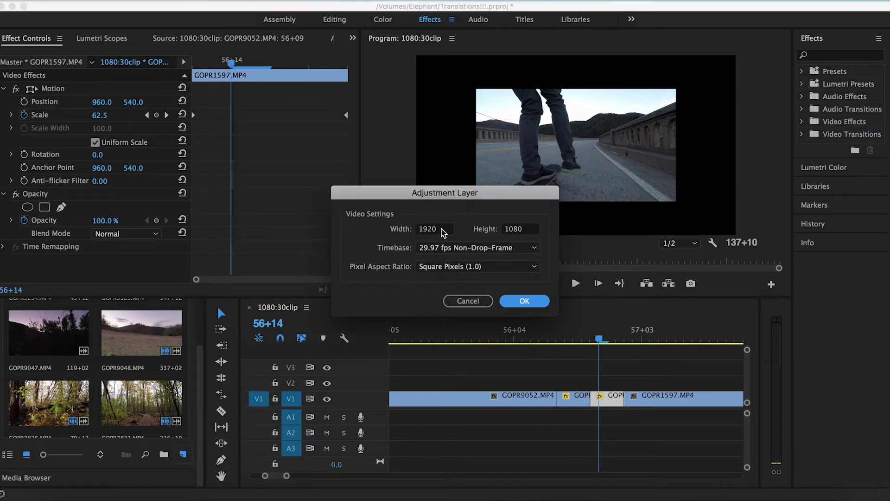
{"action": "left_click", "coordinate": [521, 301]}
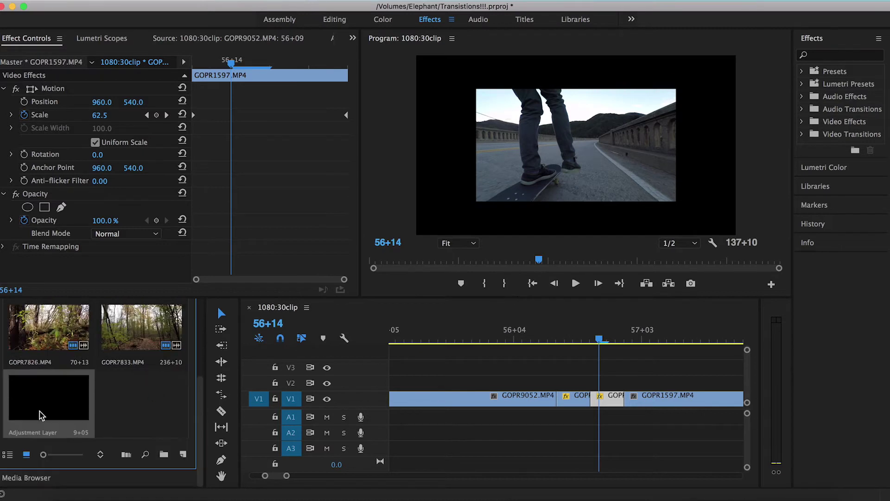
{"action": "left_click_drag", "start_coordinate": [46, 413], "coordinate": [630, 390]}
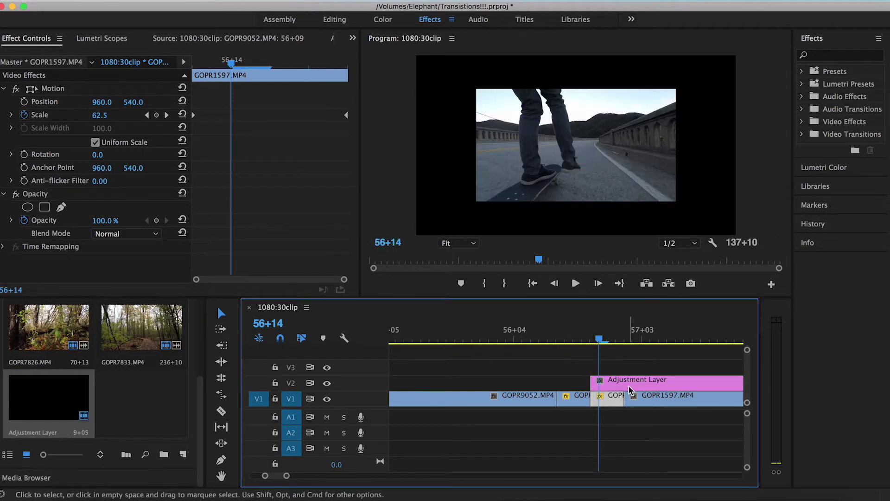
Razor the adjustment layer at 57+01 and delete the part after it.
{"action": "left_click", "coordinate": [629, 385]}
{"action": "key", "text": "v"}
{"action": "left_click", "coordinate": [648, 381]}
{"action": "key", "text": "Delete"}
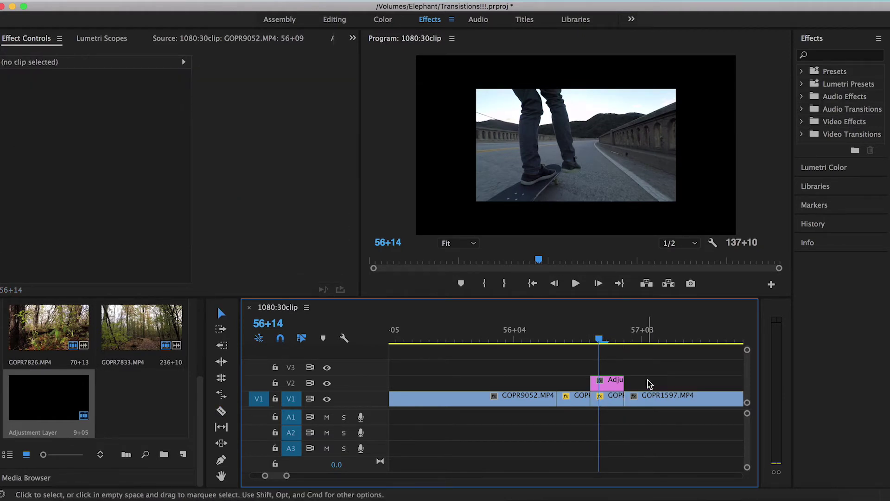
{"action": "mouse_move", "coordinate": [601, 341]}
{"action": "left_mouse_down"}
{"action": "mouse_move", "coordinate": [582, 341]}
{"action": "mouse_move", "coordinate": [626, 347]}
{"action": "mouse_move", "coordinate": [607, 342]}
{"action": "left_mouse_up"}
Search 'mirror' and drag the Mirror effect onto the V2 adjustment layer four times.
{"action": "left_click", "coordinate": [608, 383]}
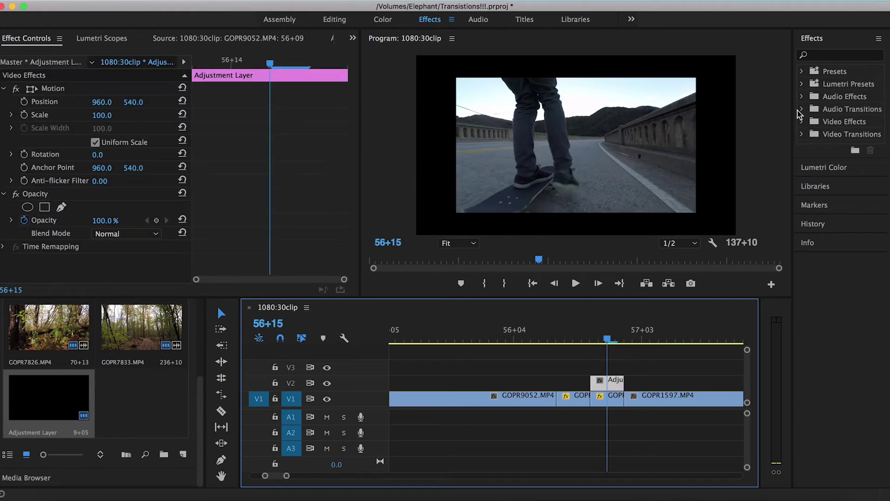
{"action": "left_click", "coordinate": [833, 56]}
{"action": "type", "text": "mirror"}
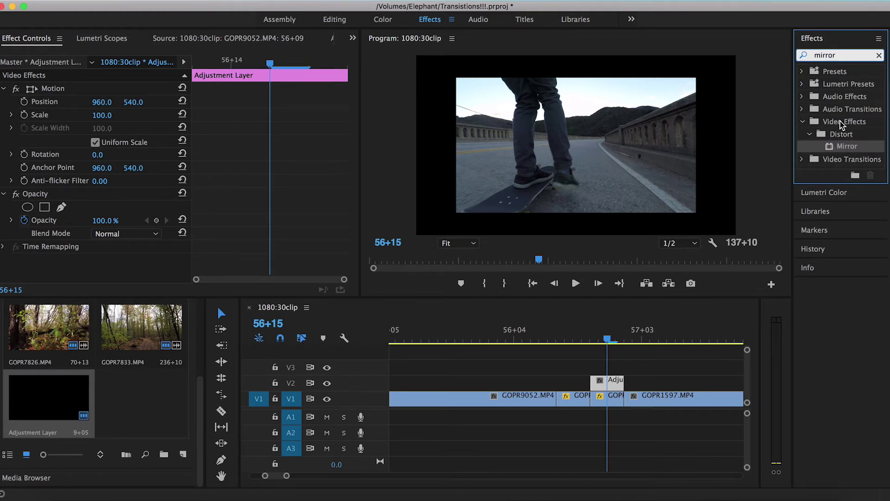
{"action": "left_click_drag", "start_coordinate": [842, 147], "coordinate": [610, 392]}
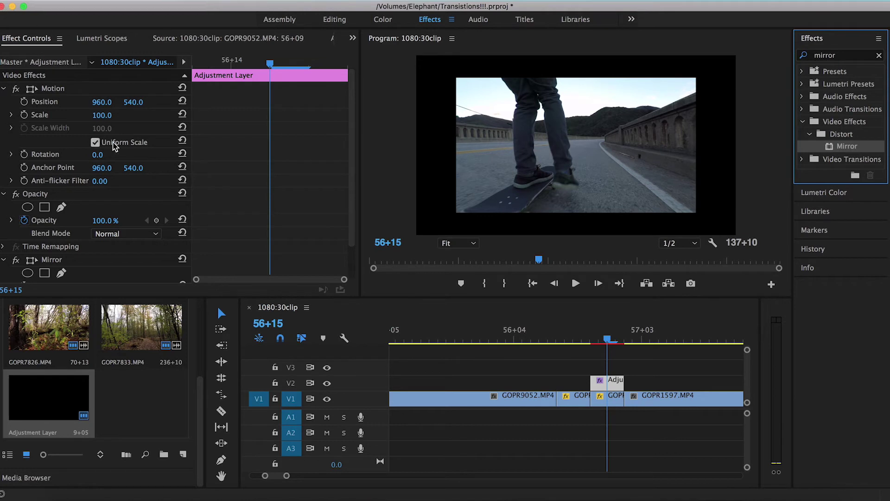
{"action": "scroll", "coordinate": [114, 148], "scroll_direction": "down", "scroll_amount": 2}
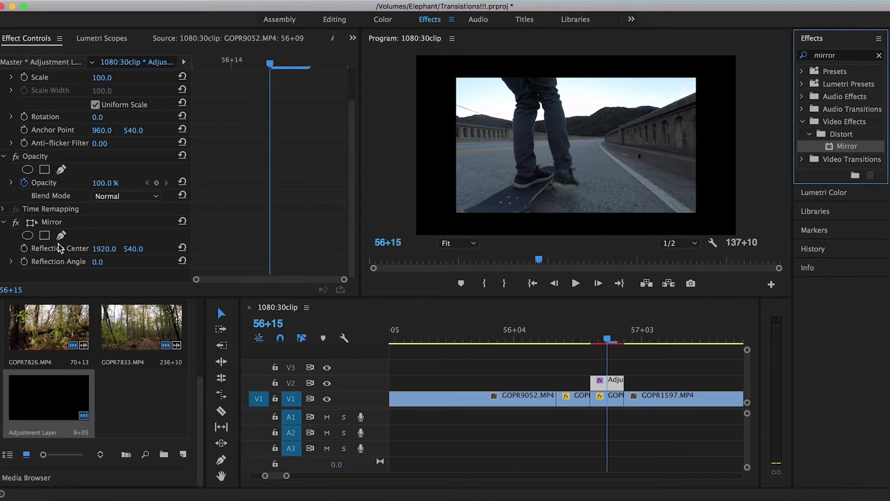
{"action": "left_click_drag", "start_coordinate": [855, 148], "coordinate": [612, 381]}
{"action": "left_click_drag", "start_coordinate": [846, 146], "coordinate": [614, 381]}
{"action": "left_click_drag", "start_coordinate": [840, 147], "coordinate": [612, 384]}
{"action": "scroll", "coordinate": [81, 226], "scroll_direction": "down", "scroll_amount": 5}
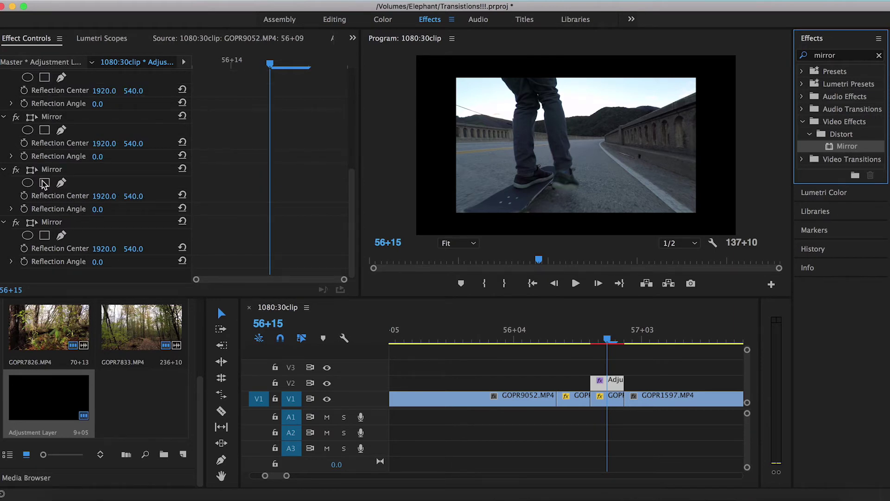
At 56+13, drag the first Mirror's Reflection Center to 1438.1, 564.5 and set a keyframe.
{"action": "scroll", "coordinate": [47, 121], "scroll_direction": "up", "scroll_amount": 5}
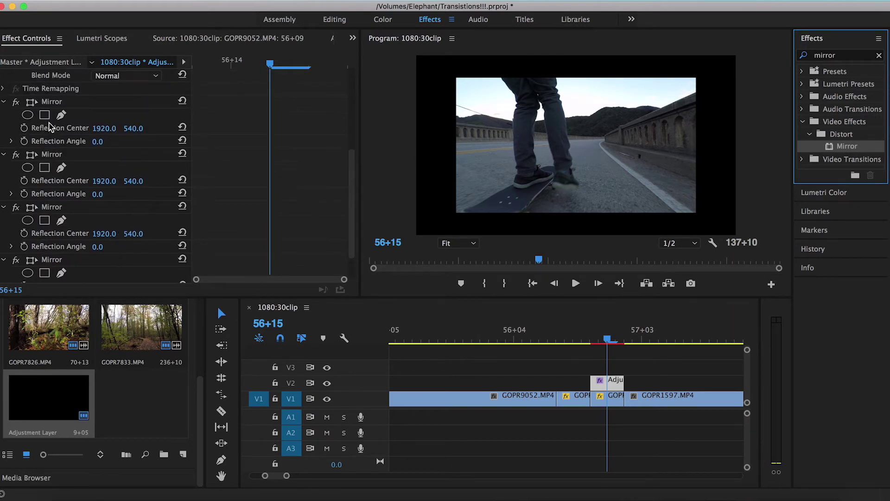
{"action": "scroll", "coordinate": [44, 122], "scroll_direction": "down", "scroll_amount": 1}
{"action": "scroll", "coordinate": [49, 112], "scroll_direction": "up", "scroll_amount": 1}
{"action": "scroll", "coordinate": [47, 108], "scroll_direction": "up", "scroll_amount": 3}
{"action": "key", "text": "Up"}
{"action": "scroll", "coordinate": [51, 120], "scroll_direction": "down", "scroll_amount": 4}
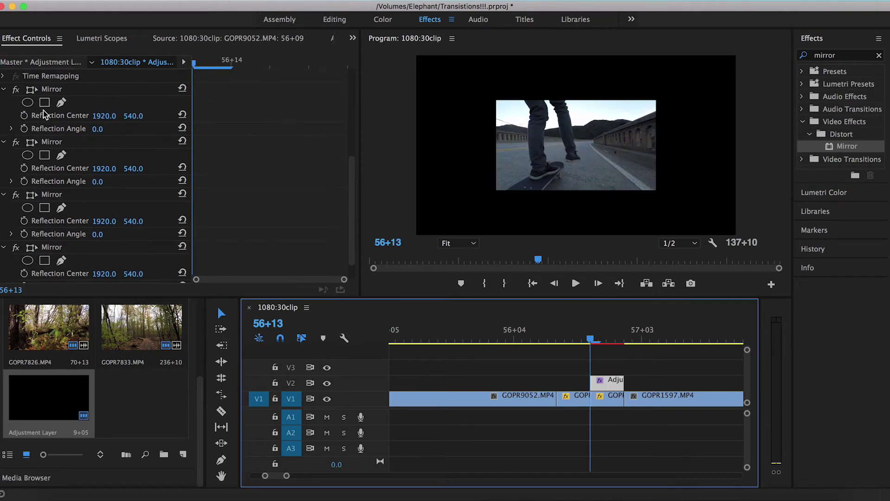
{"action": "left_click", "coordinate": [51, 90]}
{"action": "left_click", "coordinate": [427, 109]}
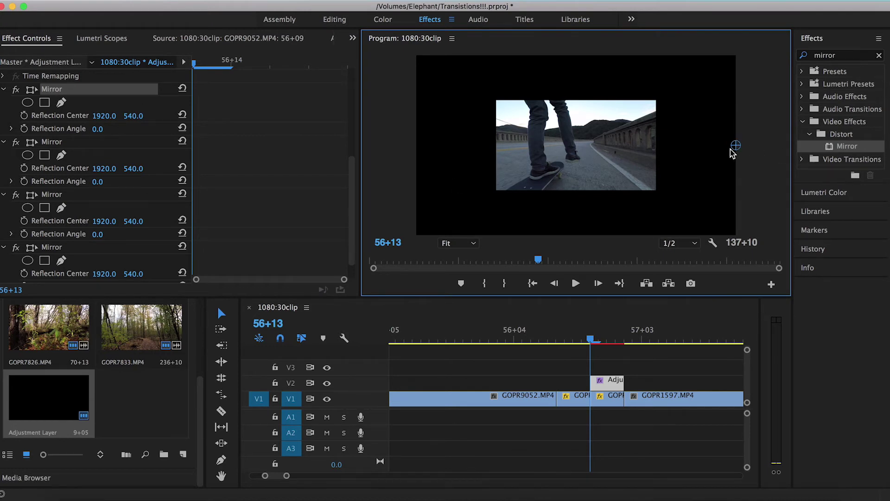
{"action": "left_click_drag", "start_coordinate": [736, 147], "coordinate": [657, 152]}
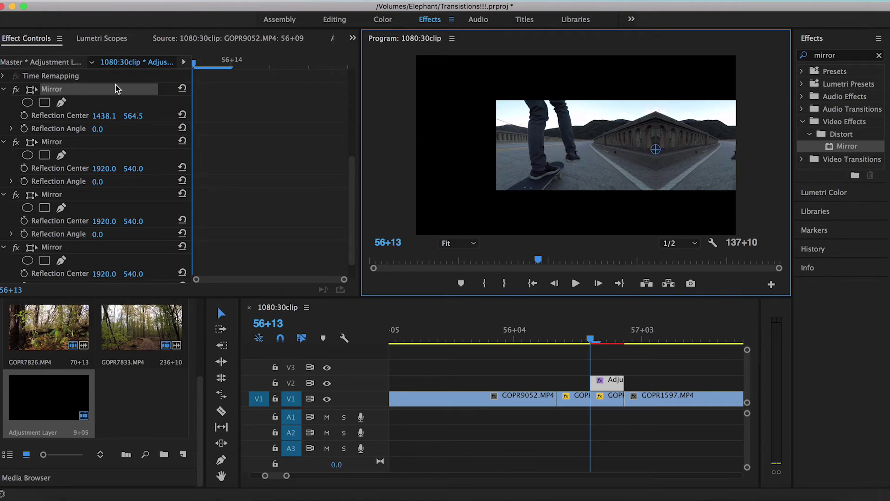
{"action": "left_click", "coordinate": [24, 116]}
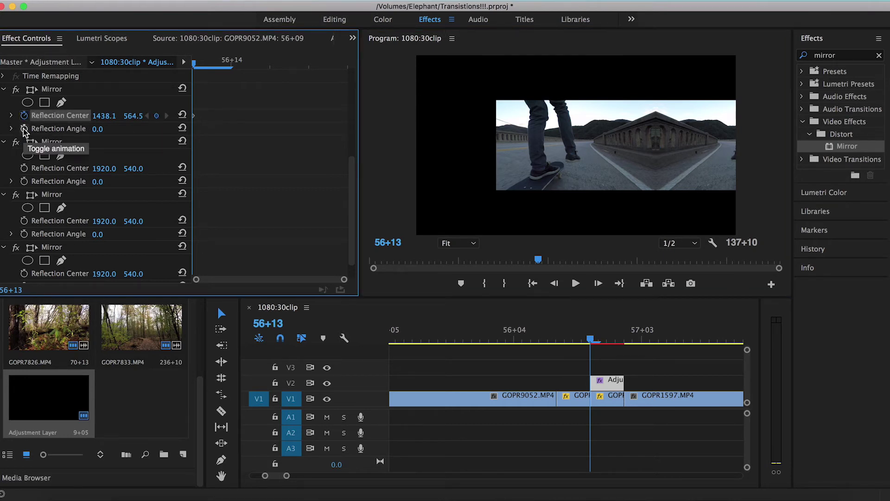
Keyframe the first Mirror's Reflection Angle and slide its centre right at frame 57+00.
{"action": "left_click", "coordinate": [24, 129]}
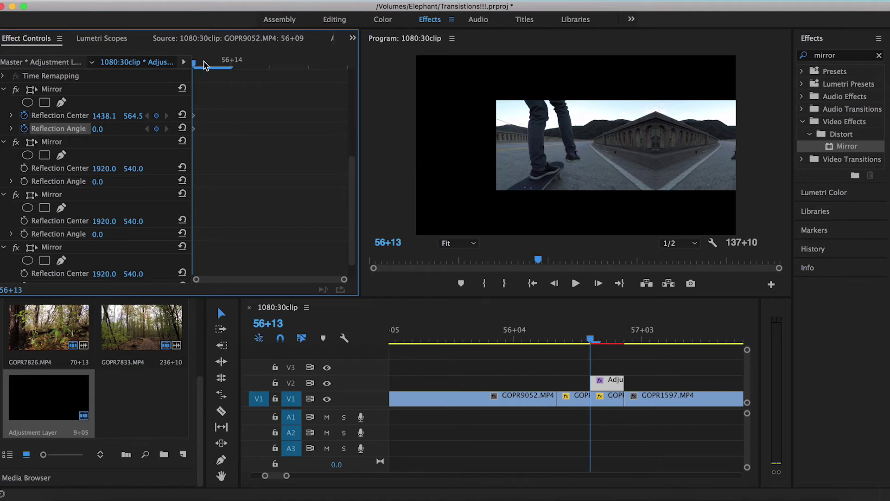
{"action": "left_click_drag", "start_coordinate": [204, 65], "coordinate": [306, 75]}
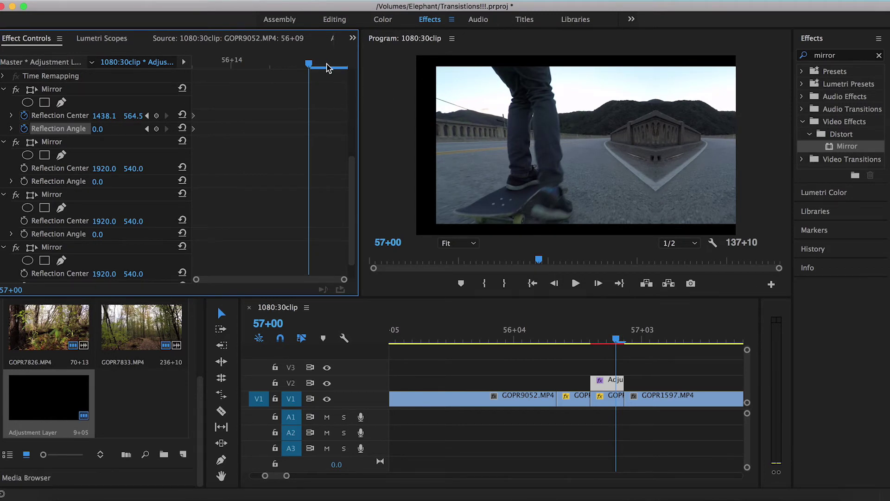
{"action": "left_click", "coordinate": [342, 65]}
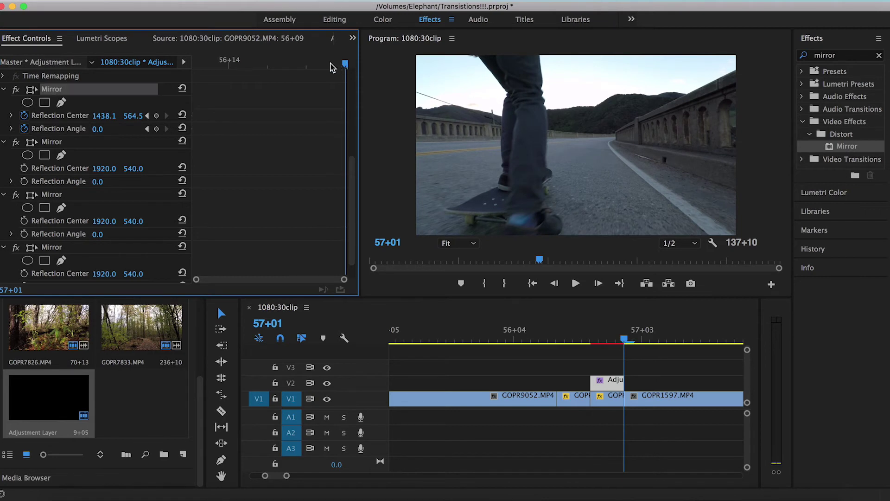
{"action": "left_click", "coordinate": [310, 65]}
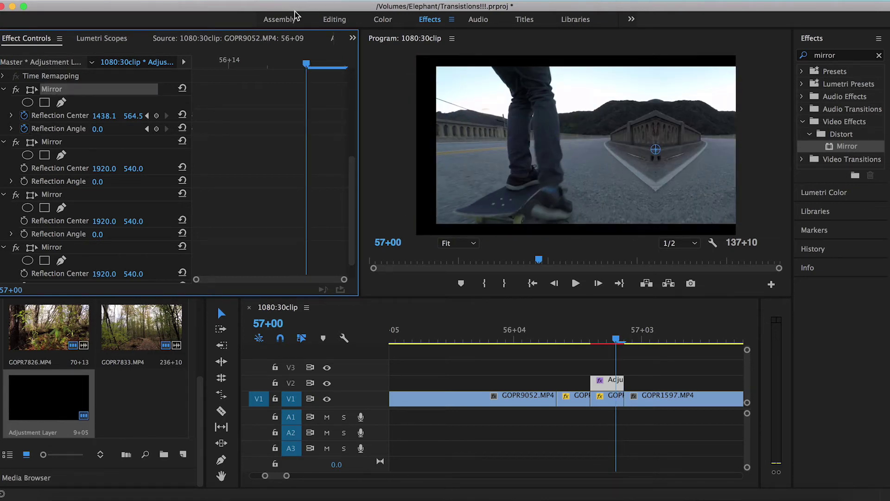
{"action": "left_click_drag", "start_coordinate": [304, 67], "coordinate": [330, 68]}
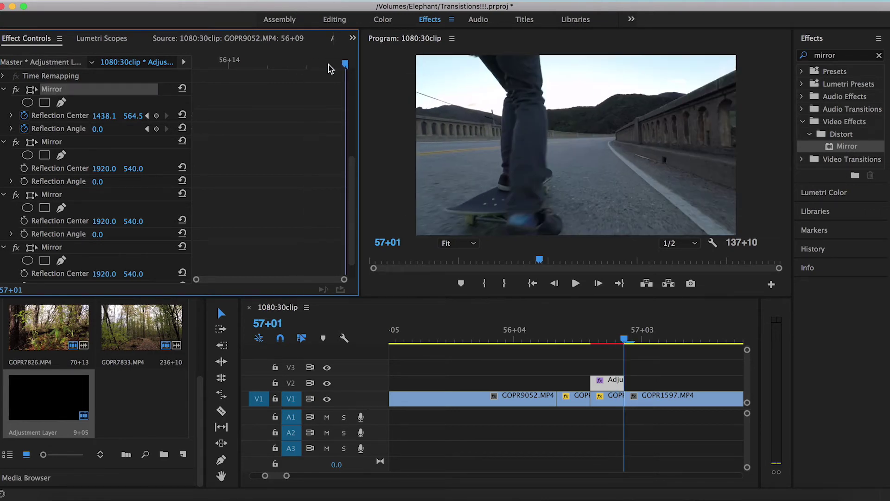
{"action": "left_click", "coordinate": [311, 65]}
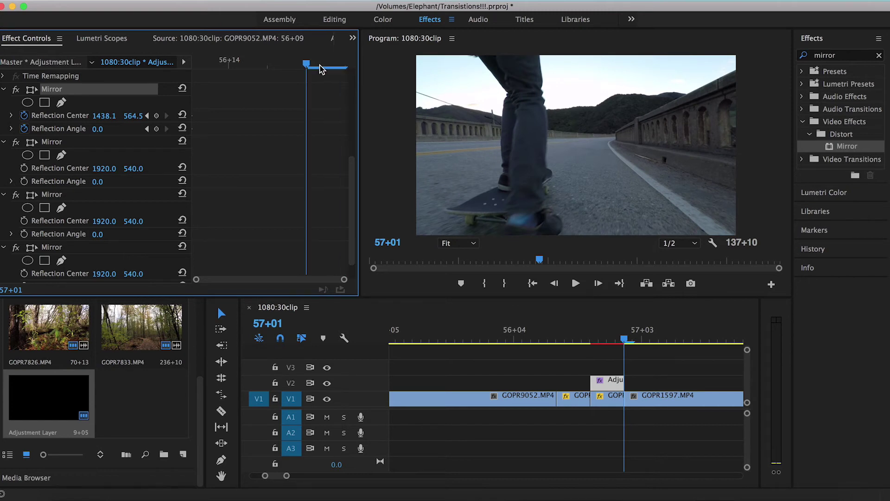
{"action": "left_click_drag", "start_coordinate": [655, 150], "coordinate": [728, 153]}
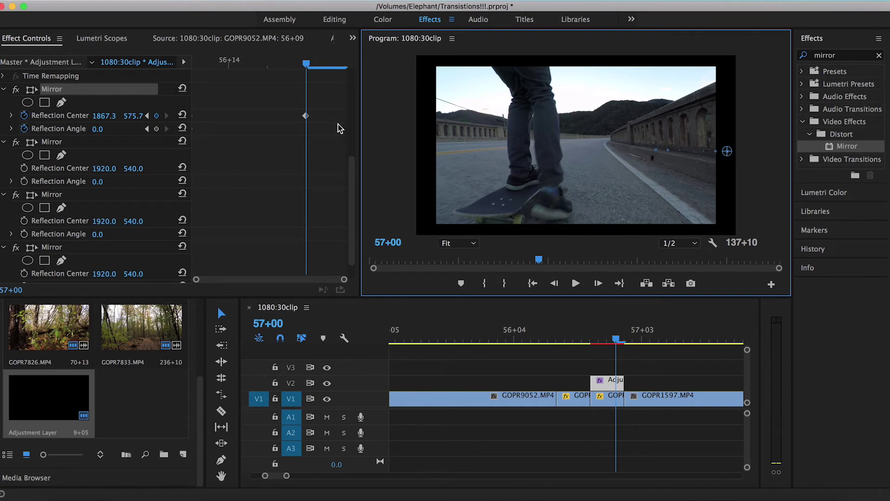
Move the centre keyframe to 57+01 at 1860.5, 575.6, add a 0.0 angle keyframe, return to 56+13.
{"action": "left_click", "coordinate": [306, 117]}
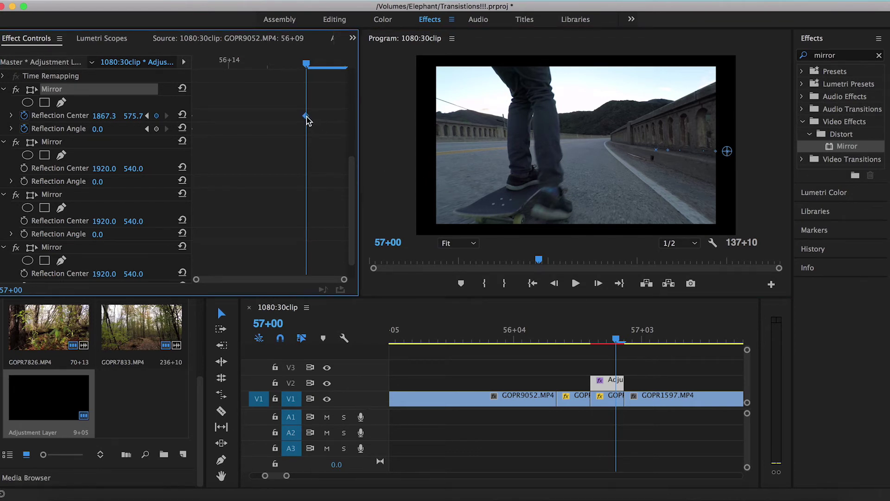
{"action": "left_click_drag", "start_coordinate": [308, 120], "coordinate": [349, 120]}
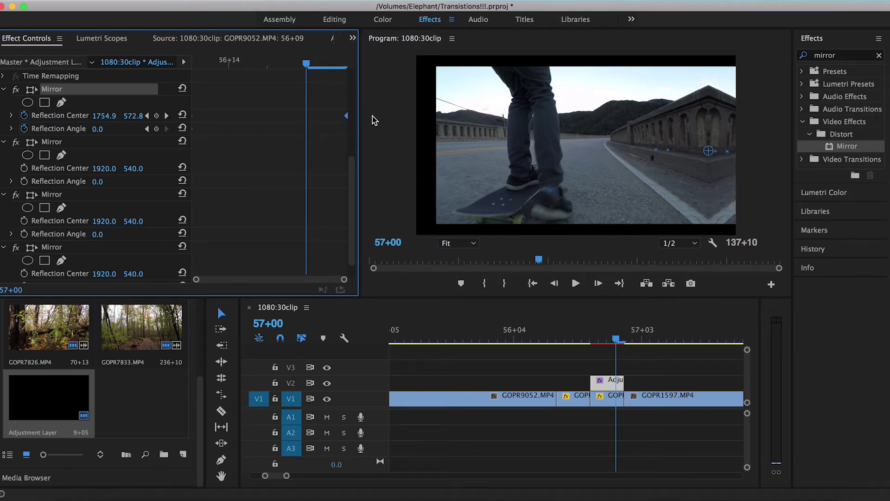
{"action": "left_click", "coordinate": [343, 69]}
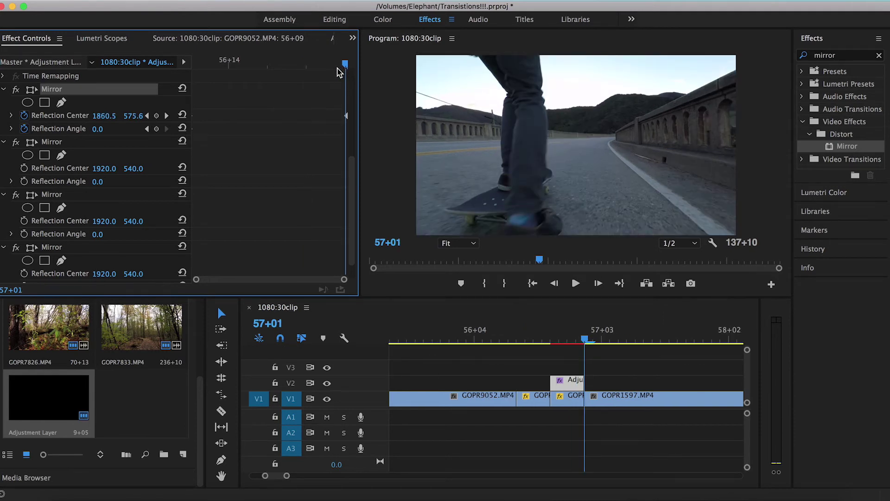
{"action": "left_click", "coordinate": [156, 129]}
{"action": "left_click", "coordinate": [345, 129]}
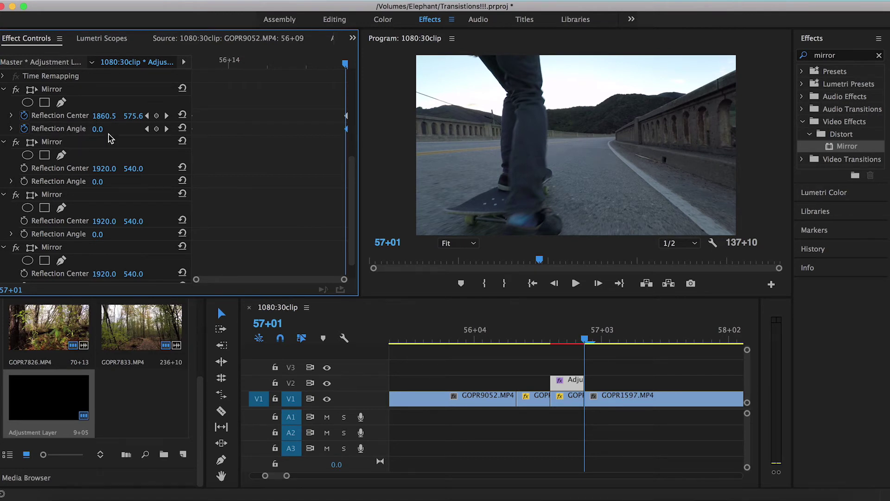
{"action": "left_click_drag", "start_coordinate": [345, 67], "coordinate": [200, 95]}
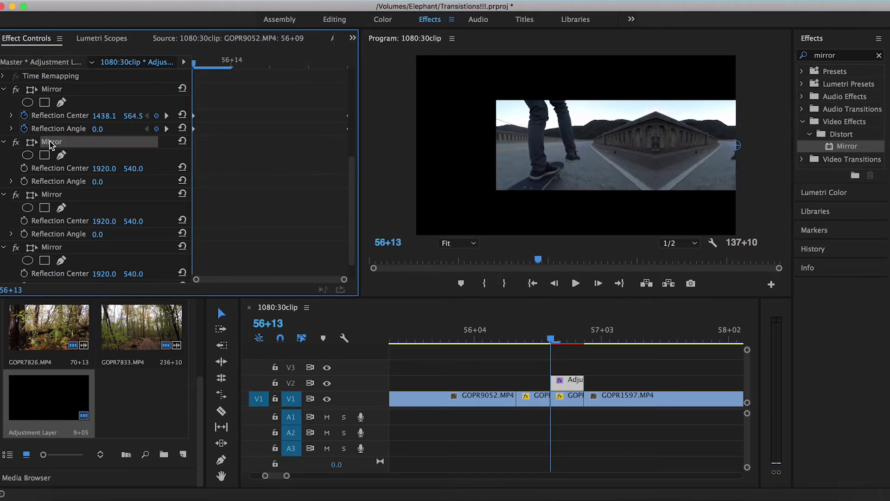
Set the second Mirror's Reflection Angle to 180°, move its centre left, and keyframe the angle.
{"action": "scroll", "coordinate": [111, 190], "scroll_direction": "up", "scroll_amount": 1}
{"action": "left_click", "coordinate": [112, 192]}
{"action": "type", "text": "180"}
{"action": "key", "text": "Return"}
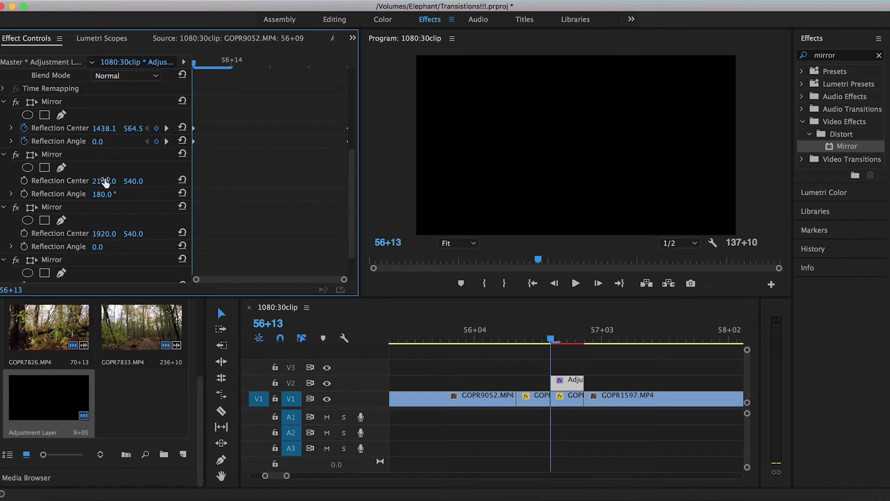
{"action": "left_click", "coordinate": [44, 155]}
{"action": "left_click", "coordinate": [767, 147]}
{"action": "left_click_drag", "start_coordinate": [768, 147], "coordinate": [497, 156]}
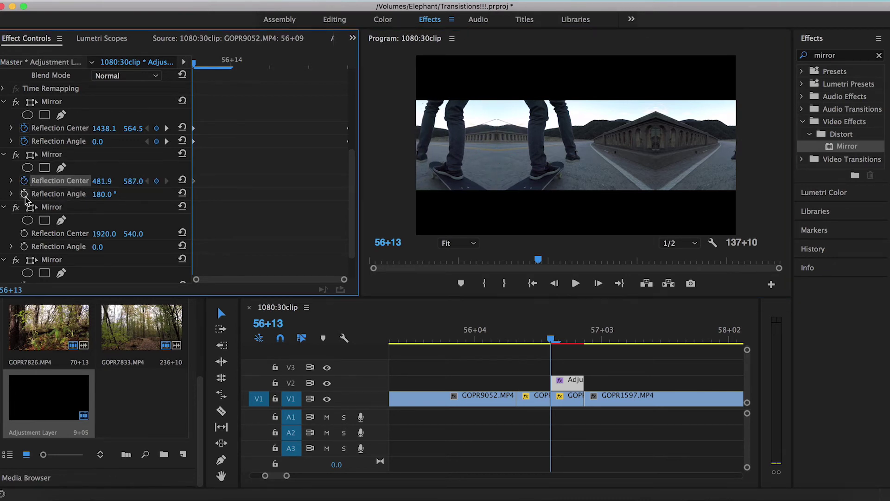
{"action": "left_click", "coordinate": [25, 194]}
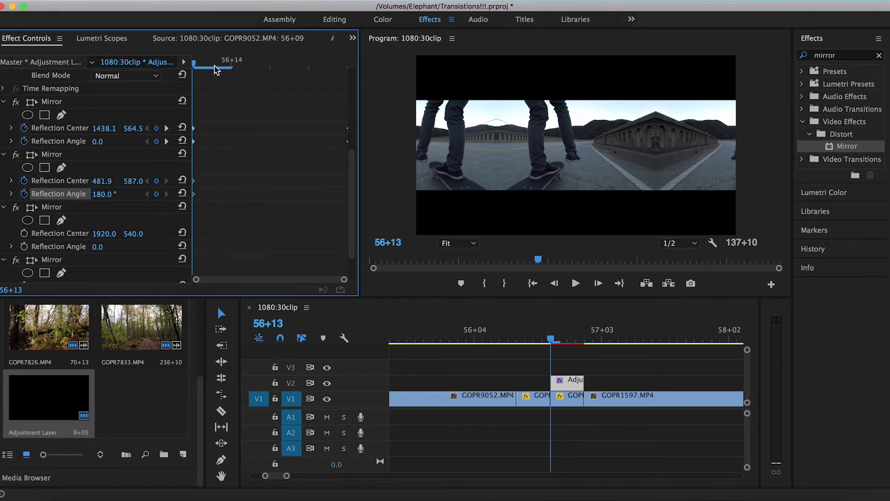
Move the second Mirror's centre further left to 56.5, 602.1 at 57+01 and add an angle keyframe.
{"action": "left_click_drag", "start_coordinate": [214, 69], "coordinate": [263, 74]}
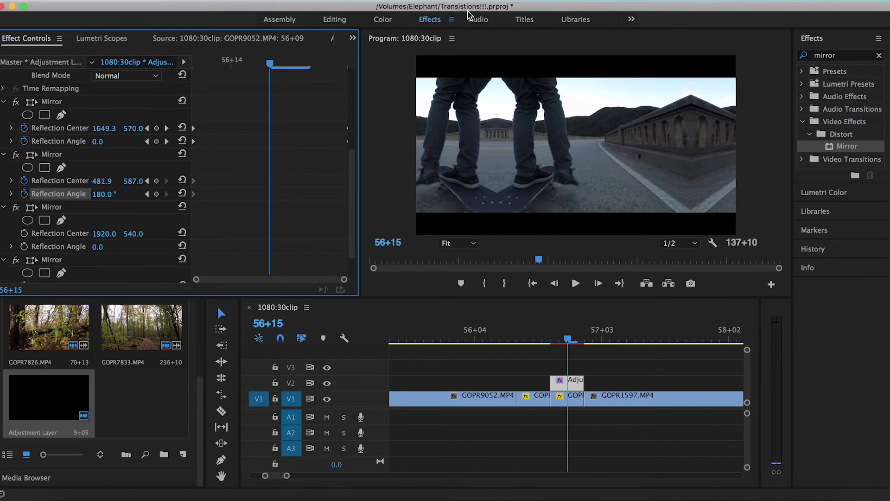
{"action": "left_click_drag", "start_coordinate": [291, 66], "coordinate": [312, 116]}
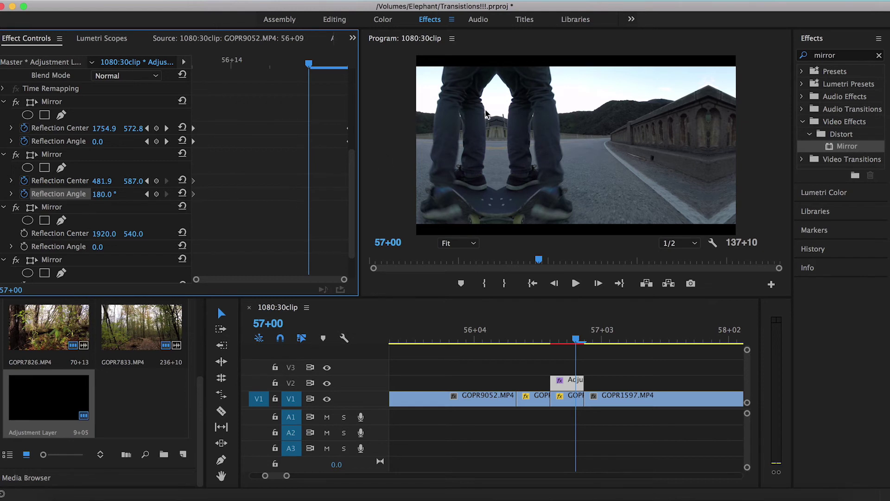
{"action": "left_click", "coordinate": [51, 155]}
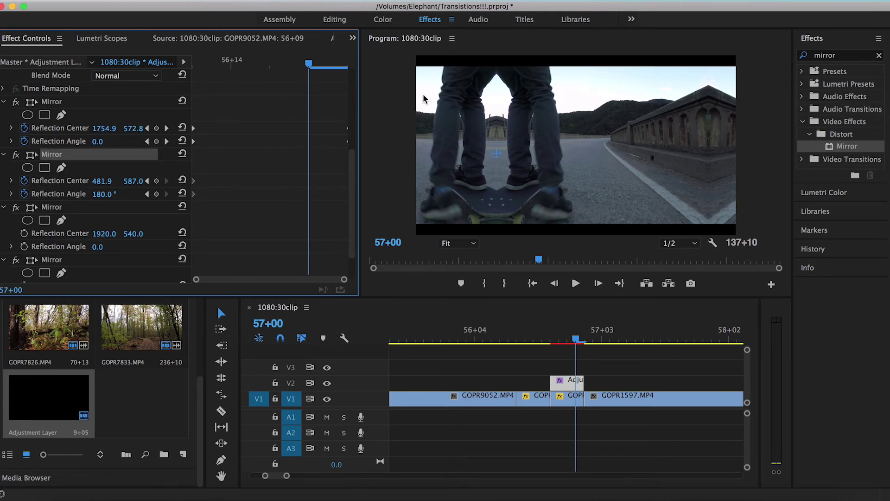
{"action": "left_click_drag", "start_coordinate": [496, 156], "coordinate": [425, 155]}
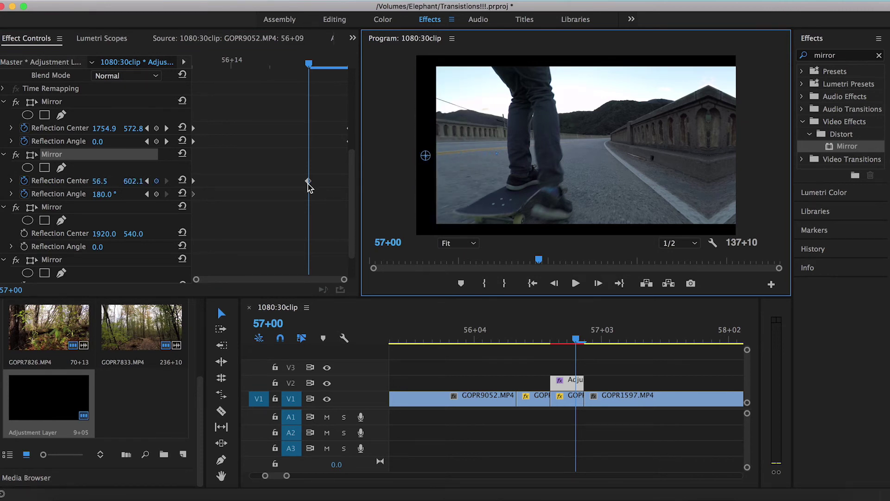
{"action": "left_click_drag", "start_coordinate": [310, 182], "coordinate": [356, 182]}
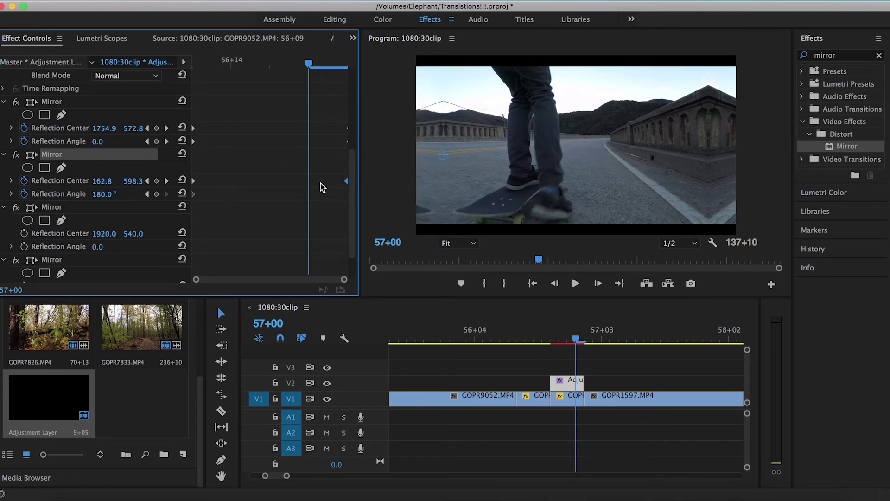
{"action": "left_click_drag", "start_coordinate": [310, 67], "coordinate": [345, 65]}
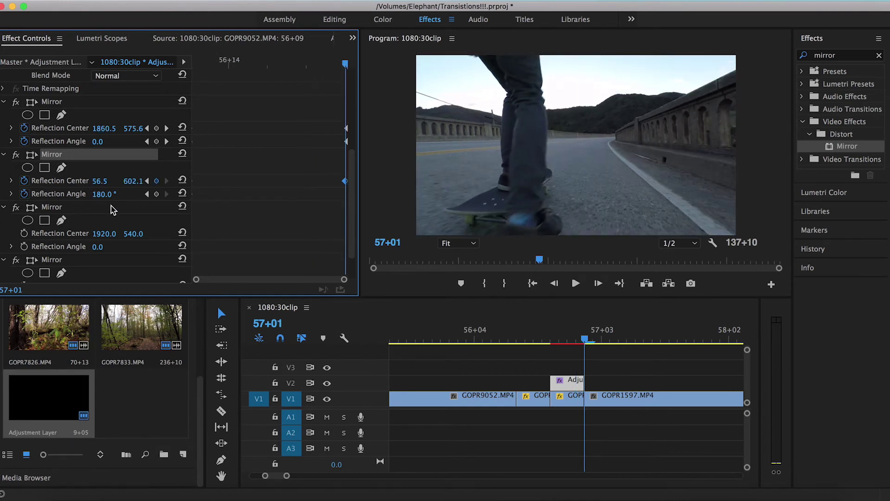
{"action": "left_click", "coordinate": [157, 194]}
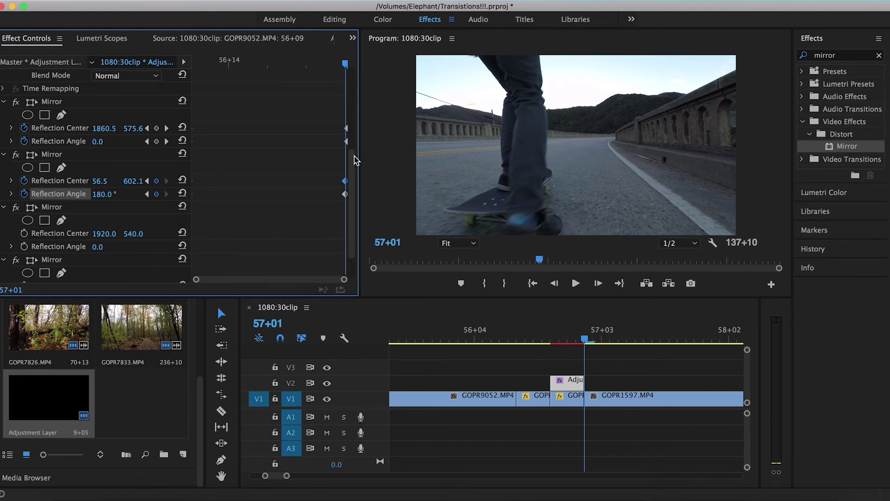
{"action": "key", "text": "Up"}
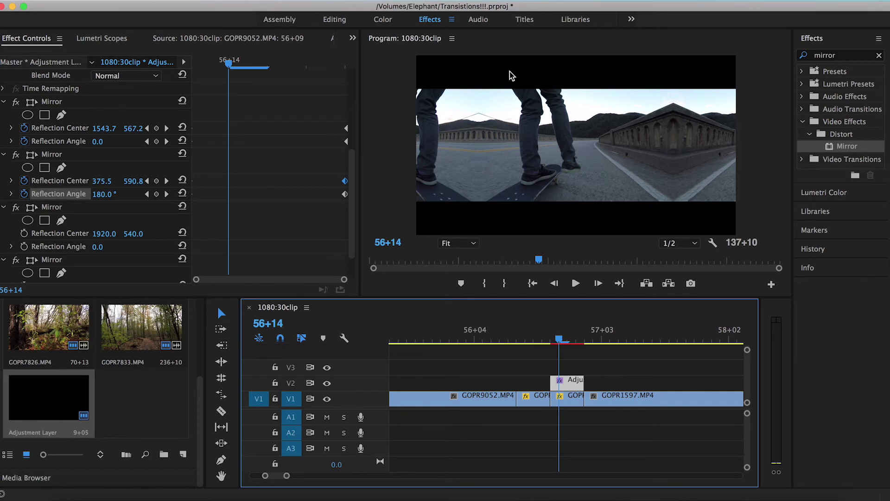
{"action": "left_click", "coordinate": [567, 340]}
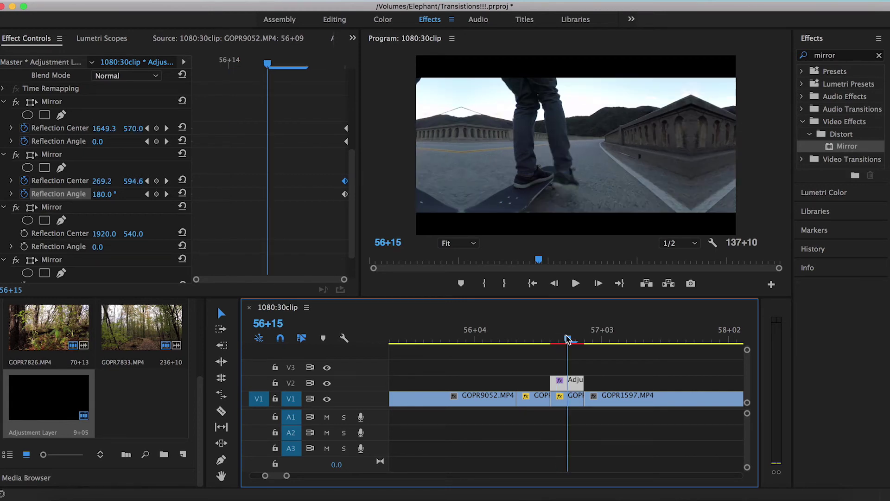
{"action": "left_click", "coordinate": [560, 338]}
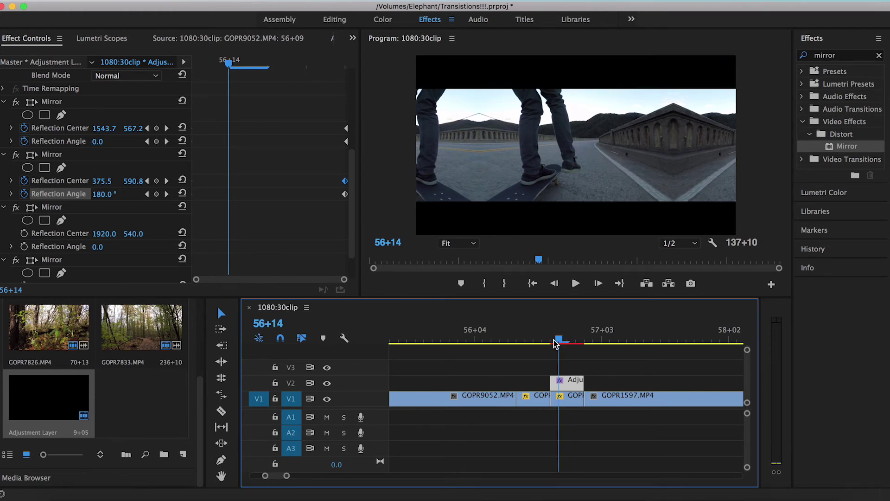
{"action": "left_click", "coordinate": [552, 341]}
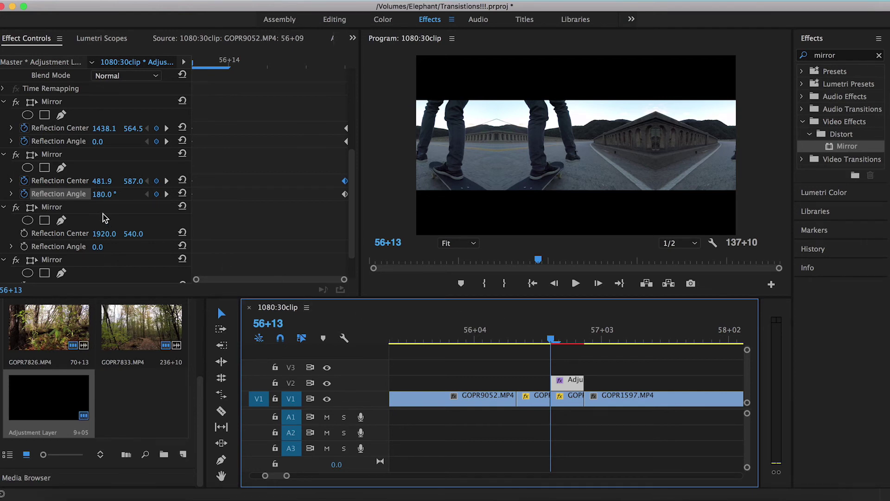
{"action": "scroll", "coordinate": [115, 210], "scroll_direction": "down", "scroll_amount": 1}
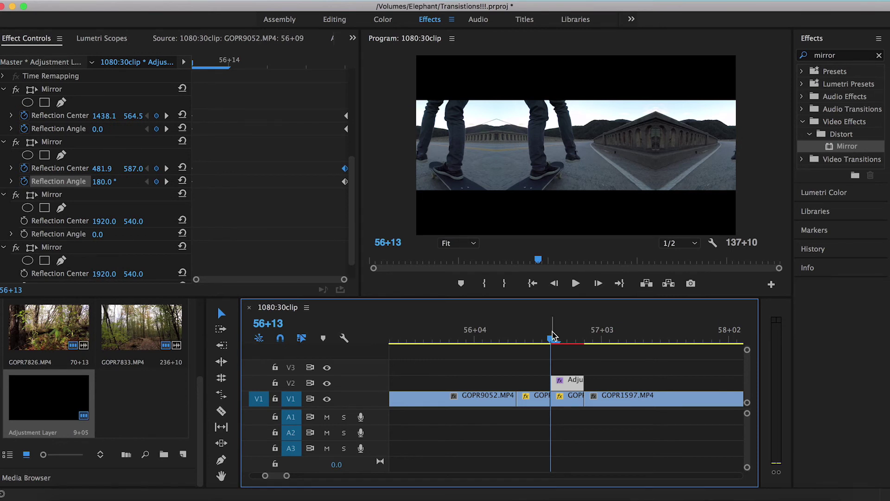
Set the third Mirror to 90°, lower its centre to 1965.2, 805.3, and keyframe both properties.
{"action": "left_click", "coordinate": [46, 195]}
{"action": "left_click", "coordinate": [98, 234]}
{"action": "type", "text": "9"}
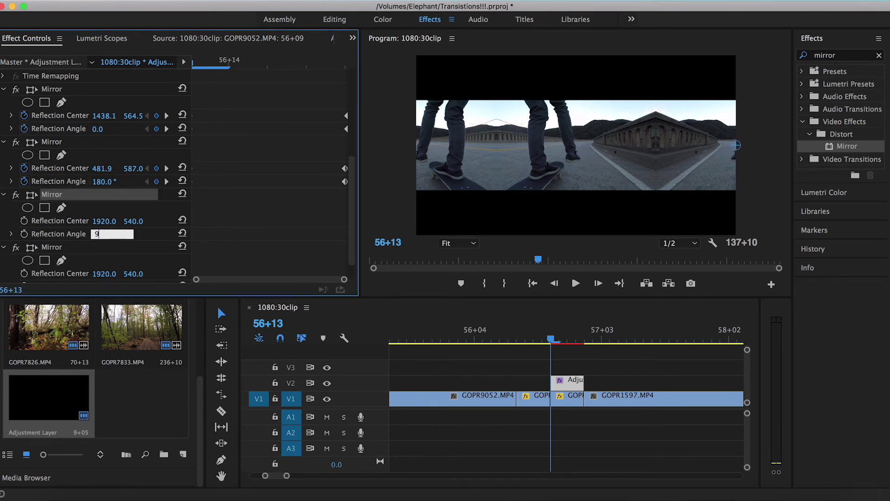
{"action": "type", "text": "0"}
{"action": "key", "text": "Return"}
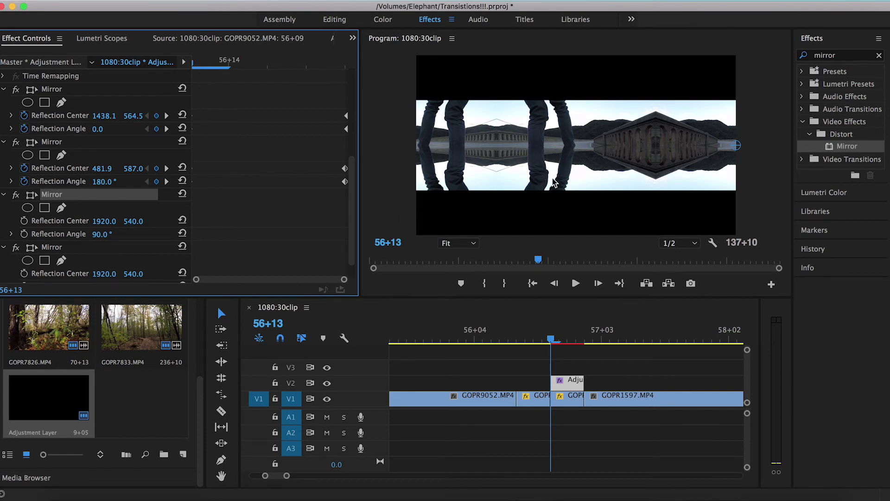
{"action": "left_click_drag", "start_coordinate": [738, 147], "coordinate": [743, 192]}
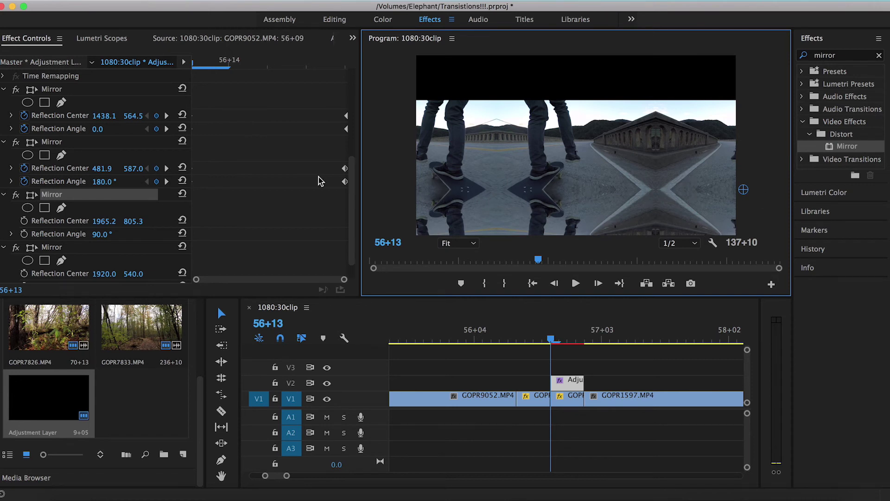
{"action": "left_click", "coordinate": [24, 234]}
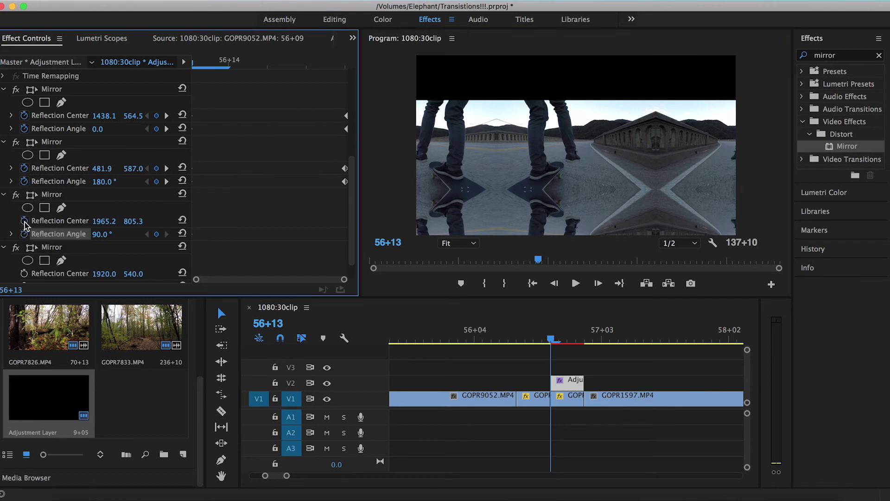
{"action": "left_click", "coordinate": [25, 221]}
Pull the third Mirror's centre down to 1987.8, 997.2 and shift both keyframes to the layer's end.
{"action": "scroll", "coordinate": [218, 242], "scroll_direction": "down", "scroll_amount": 1}
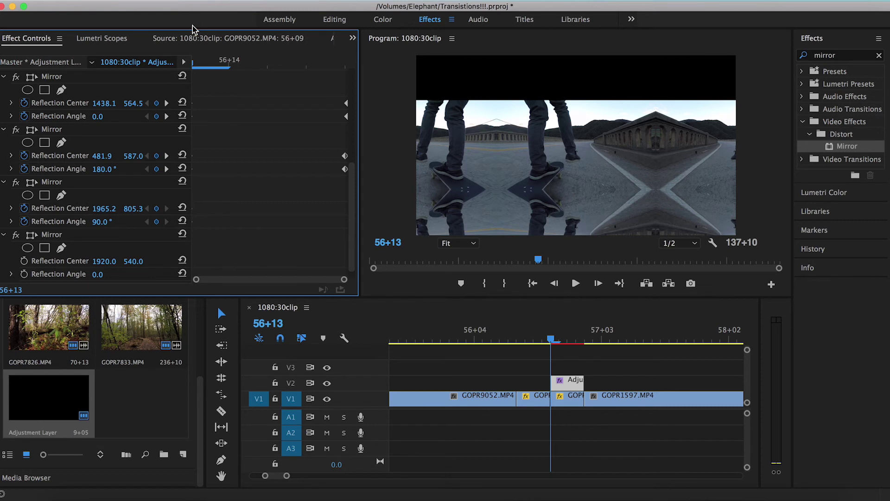
{"action": "left_click_drag", "start_coordinate": [196, 62], "coordinate": [333, 73]}
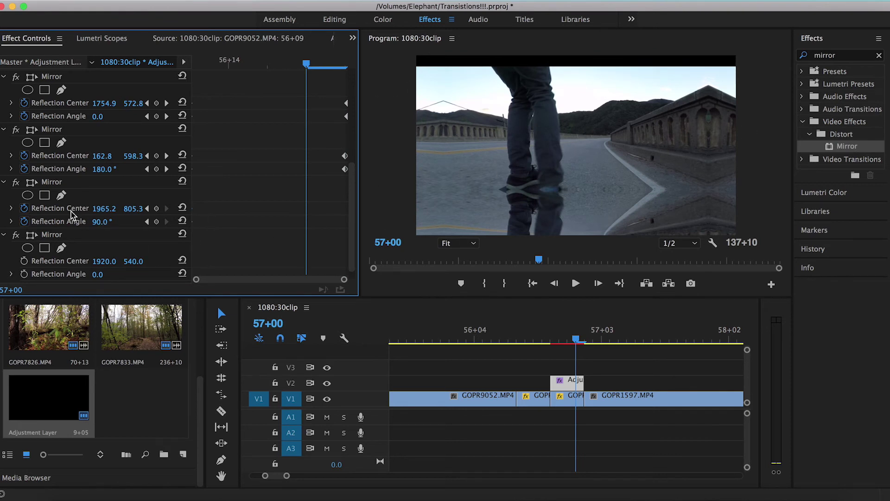
{"action": "left_click", "coordinate": [46, 185]}
{"action": "left_click_drag", "start_coordinate": [743, 189], "coordinate": [749, 232]}
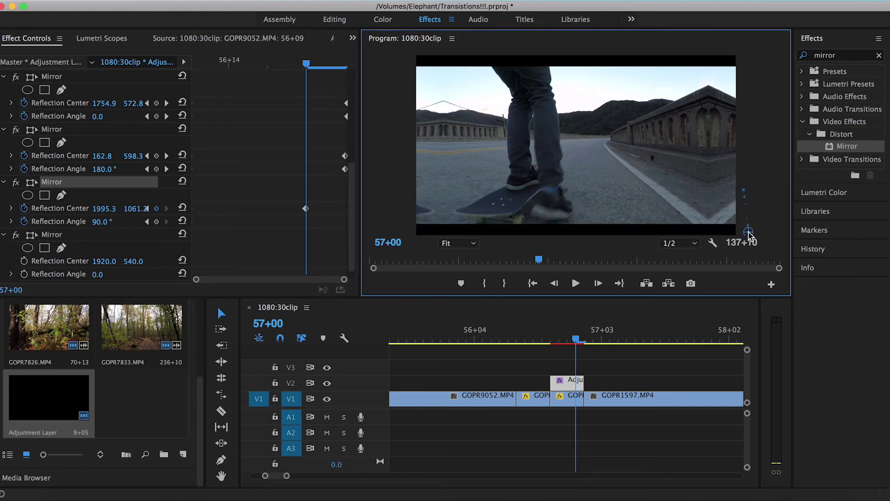
{"action": "left_click_drag", "start_coordinate": [306, 210], "coordinate": [346, 210]}
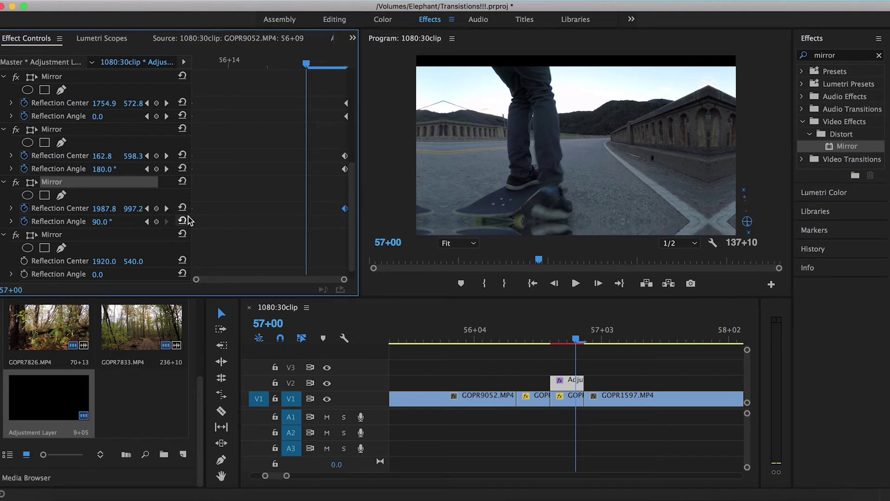
{"action": "left_click", "coordinate": [158, 223]}
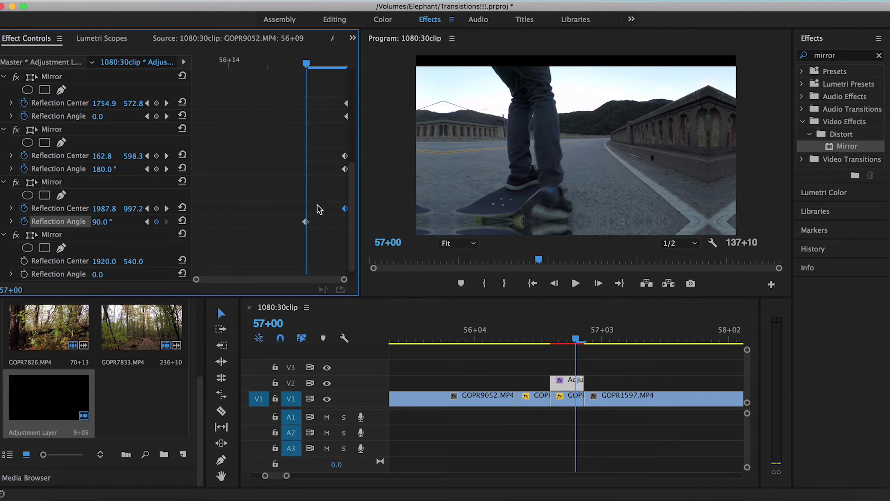
{"action": "left_click_drag", "start_coordinate": [308, 224], "coordinate": [347, 225]}
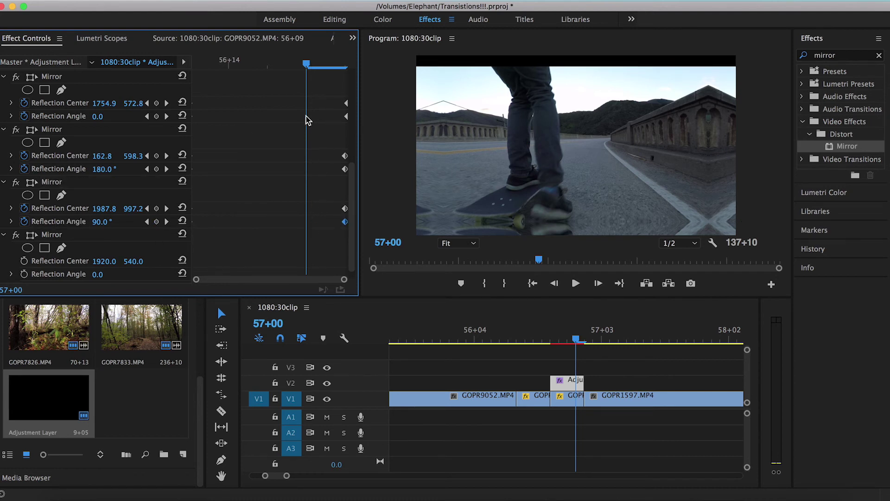
{"action": "key", "text": "Up"}
Set the fourth Mirror to -90° with its centre at 1908.7, 274.7, keyframe both properties, go to 57+00.
{"action": "left_click", "coordinate": [99, 262]}
{"action": "type", "text": "-"}
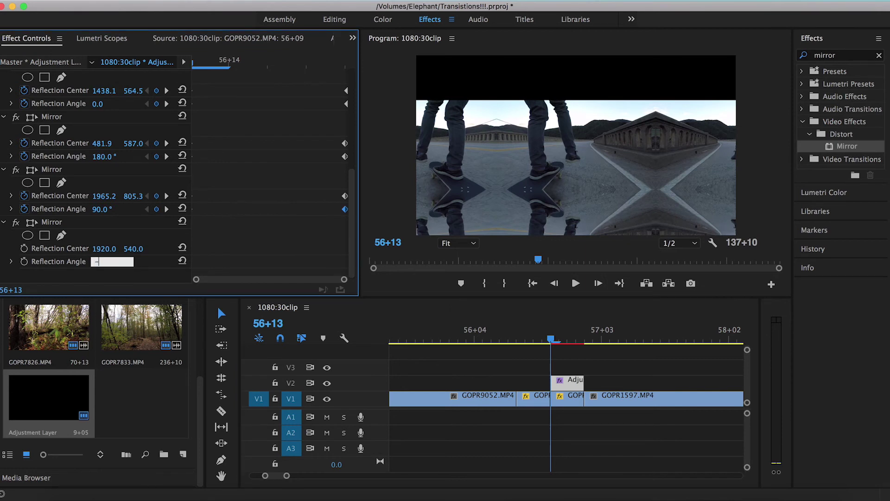
{"action": "type", "text": "90"}
{"action": "key", "text": "Return"}
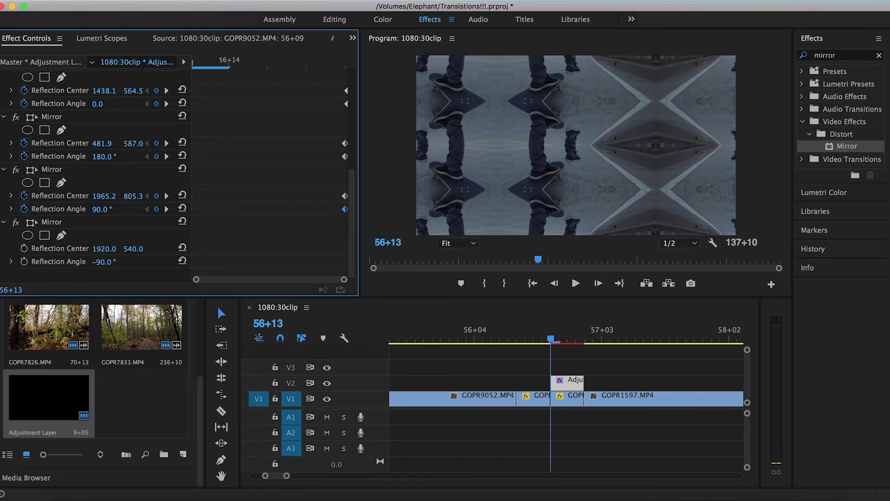
{"action": "left_click", "coordinate": [51, 223]}
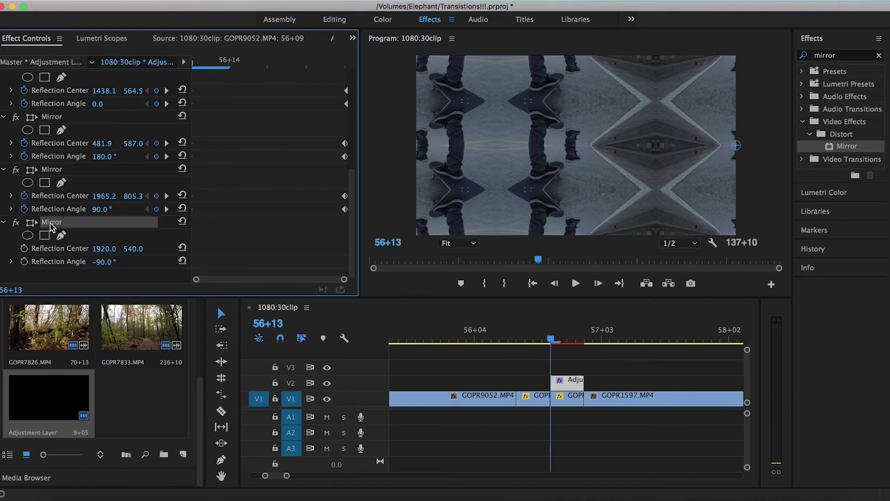
{"action": "left_click_drag", "start_coordinate": [741, 146], "coordinate": [735, 103]}
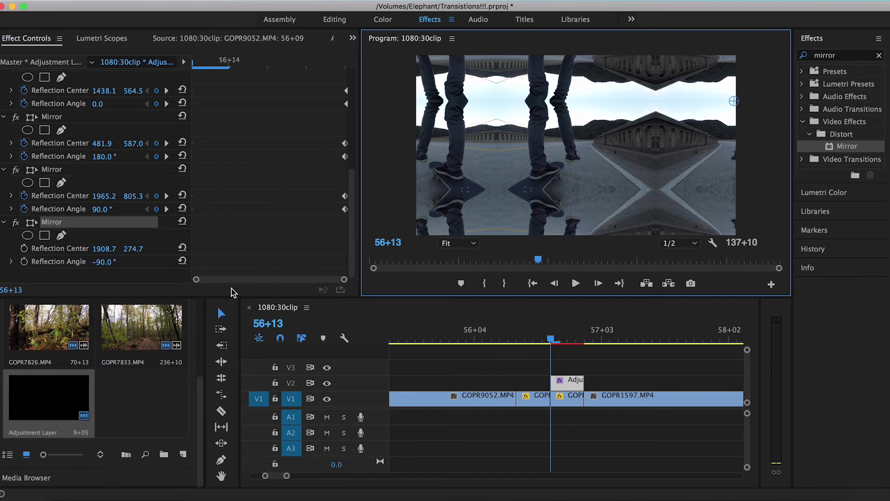
{"action": "left_click", "coordinate": [25, 251]}
{"action": "left_click", "coordinate": [24, 261]}
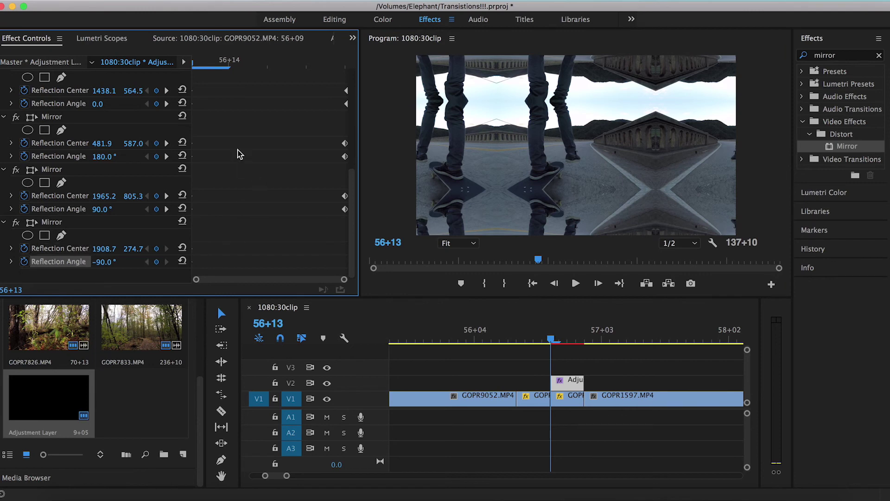
{"action": "left_click_drag", "start_coordinate": [206, 58], "coordinate": [315, 69]}
{"action": "key", "text": "Right"}
{"action": "key", "text": "Left"}
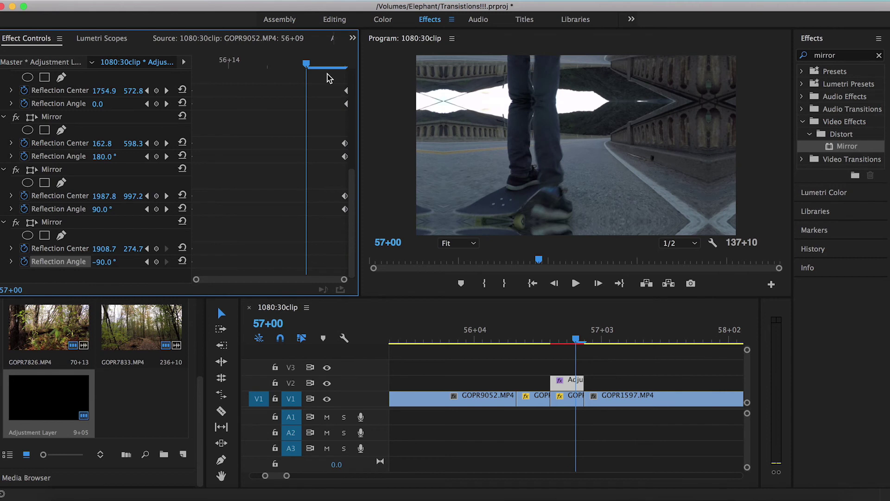
Raise the fourth Mirror's centre to 1911.5, 94.2 and align its centre and angle keyframes at 57+01.
{"action": "left_click", "coordinate": [31, 224]}
{"action": "left_click_drag", "start_coordinate": [737, 103], "coordinate": [737, 60]}
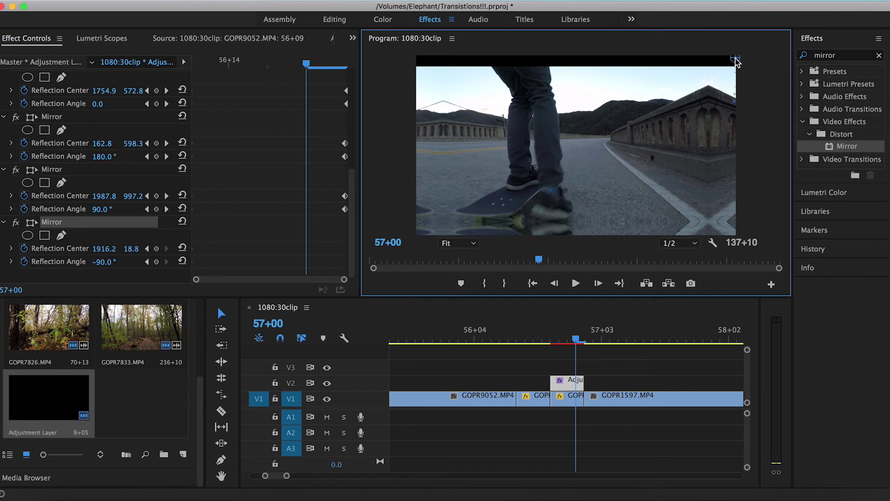
{"action": "left_click_drag", "start_coordinate": [734, 62], "coordinate": [735, 61]}
{"action": "left_click_drag", "start_coordinate": [306, 249], "coordinate": [348, 249]}
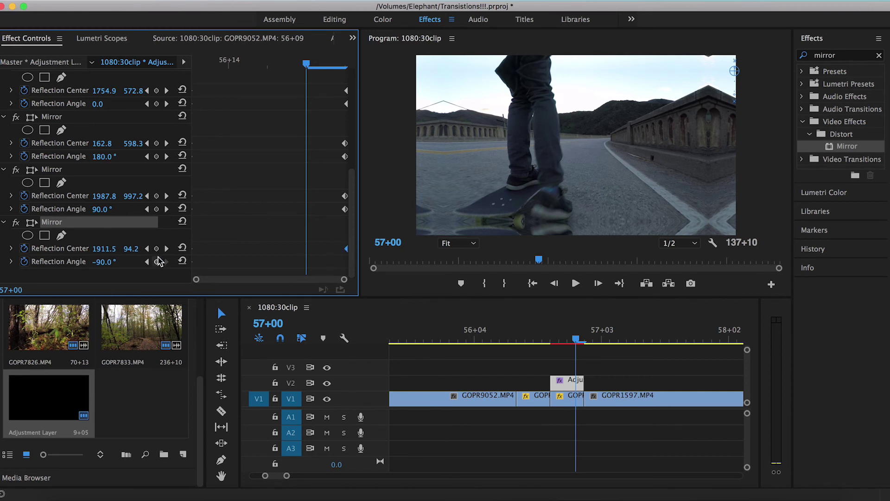
{"action": "left_click", "coordinate": [156, 261]}
{"action": "left_click_drag", "start_coordinate": [306, 261], "coordinate": [346, 262]}
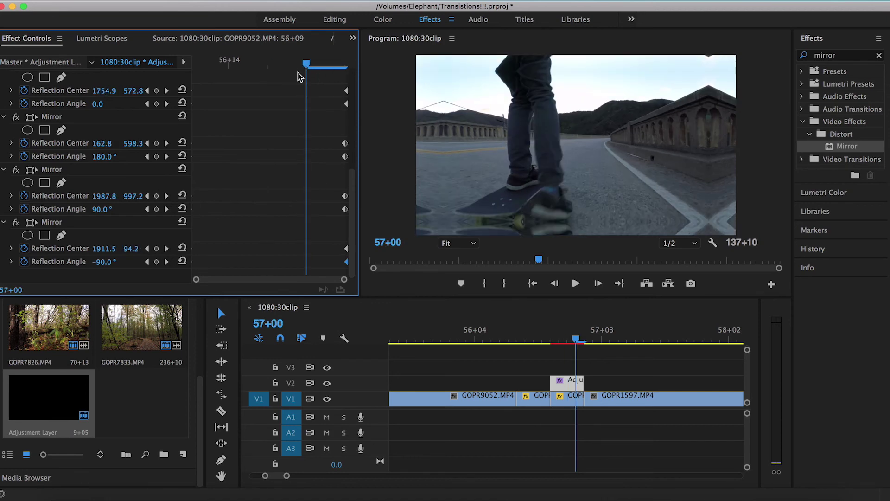
Go to frame 56+15 and play back the four-mirror transition.
{"action": "key", "text": "Right"}
{"action": "left_click_drag", "start_coordinate": [344, 65], "coordinate": [267, 65]}
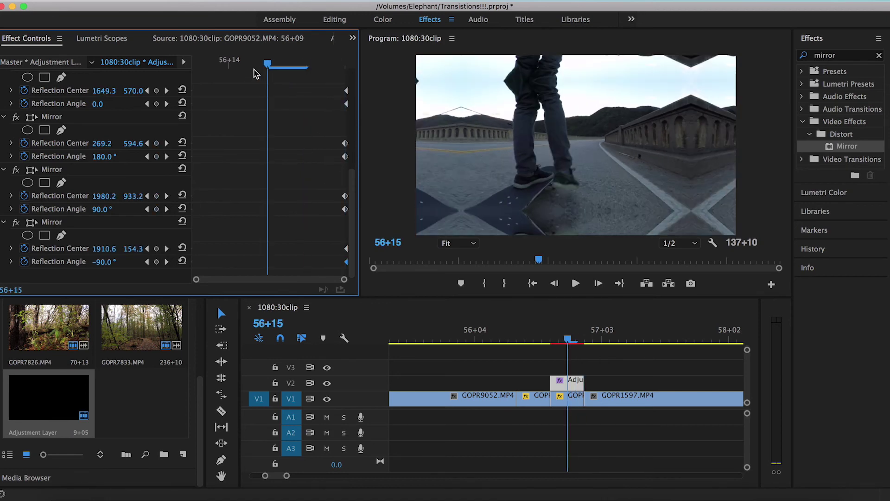
{"action": "key", "text": "space"}
{"action": "left_click", "coordinate": [469, 330]}
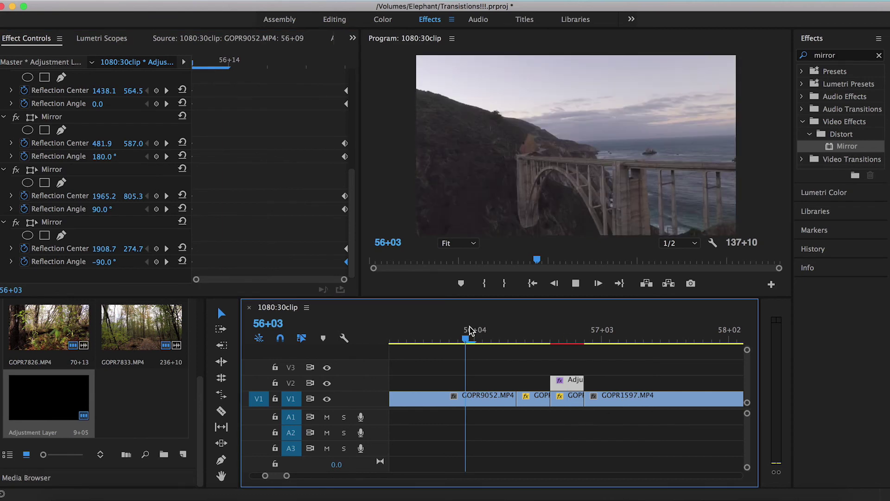
{"action": "key", "text": "space"}
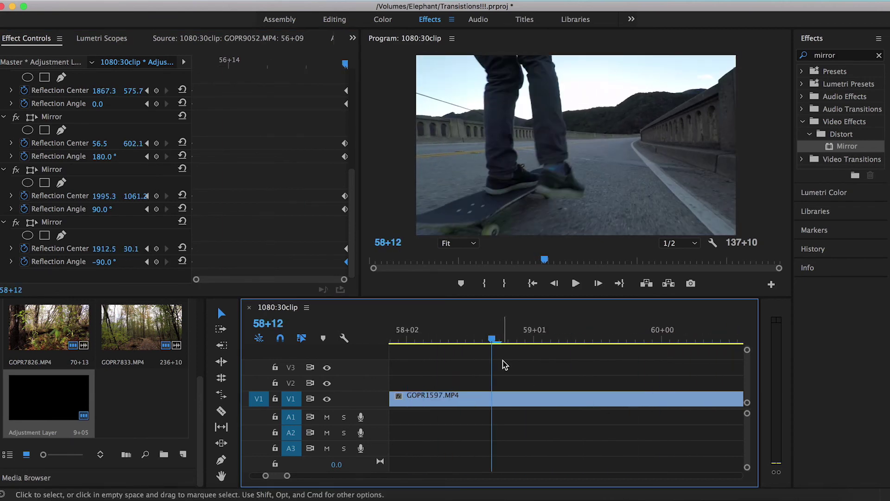
{"action": "scroll", "coordinate": [505, 365], "scroll_direction": "up", "scroll_amount": 5}
{"action": "left_click", "coordinate": [509, 331]}
{"action": "mouse_move", "coordinate": [500, 331]}
{"action": "left_mouse_down"}
{"action": "mouse_move", "coordinate": [492, 332]}
{"action": "mouse_move", "coordinate": [508, 332]}
{"action": "left_mouse_up"}
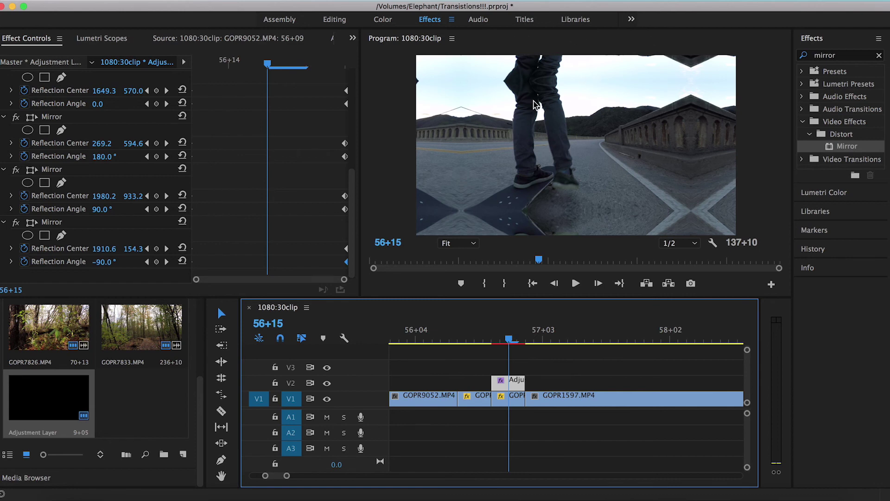
Place a 2-frame Cross Dissolve from Video Transitions > Dissolve on the GOPR9052/GOPR1597 cut.
{"action": "left_click", "coordinate": [484, 335]}
{"action": "left_click", "coordinate": [502, 335]}
{"action": "left_click", "coordinate": [482, 334]}
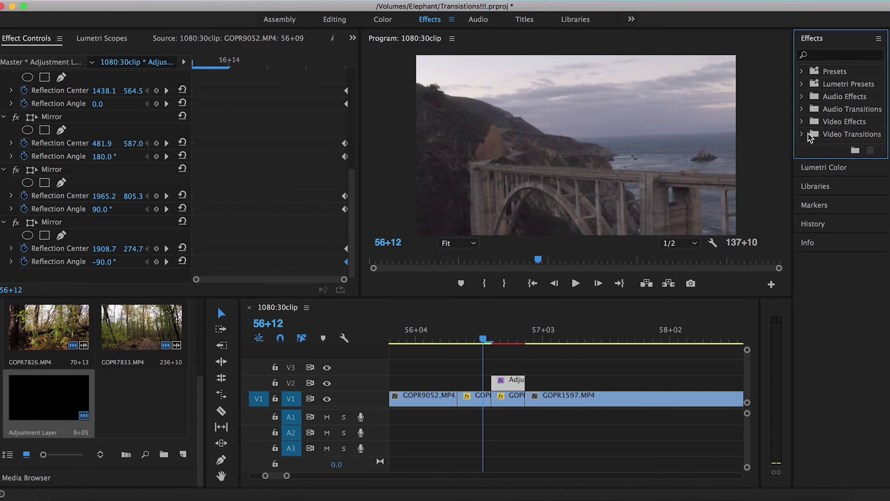
{"action": "left_click", "coordinate": [803, 134]}
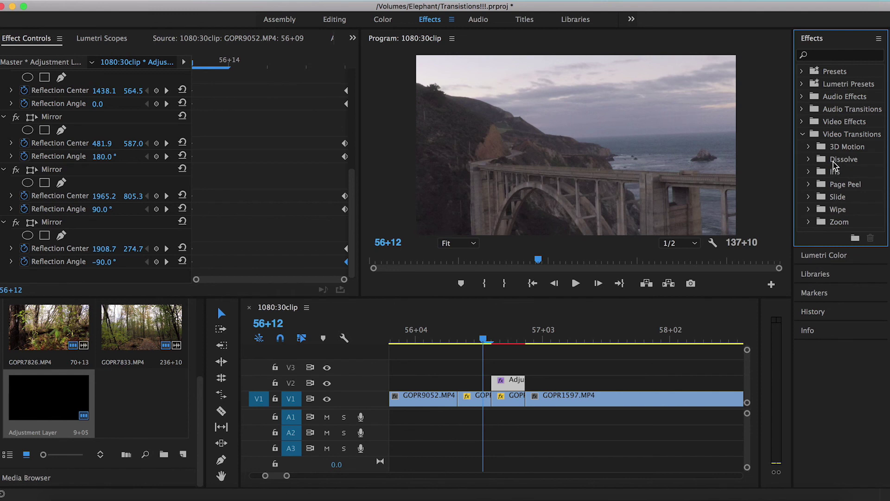
{"action": "left_click", "coordinate": [836, 166]}
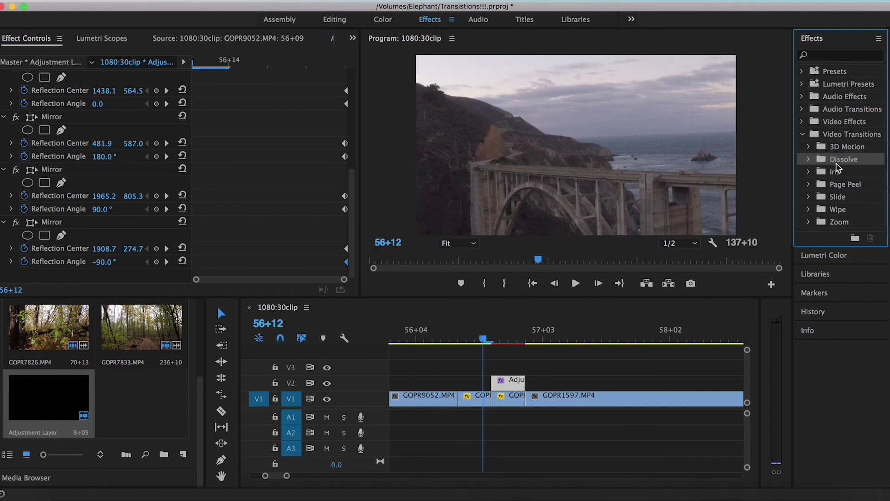
{"action": "left_click", "coordinate": [809, 159]}
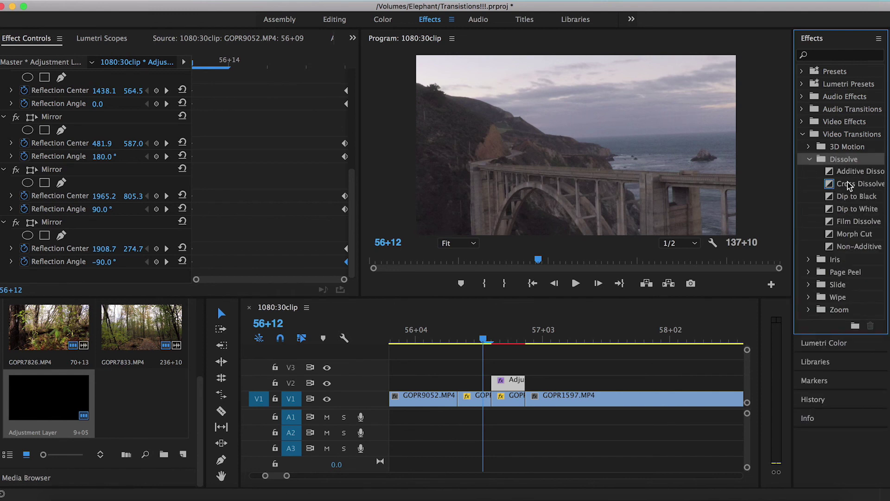
{"action": "left_click_drag", "start_coordinate": [849, 186], "coordinate": [484, 400]}
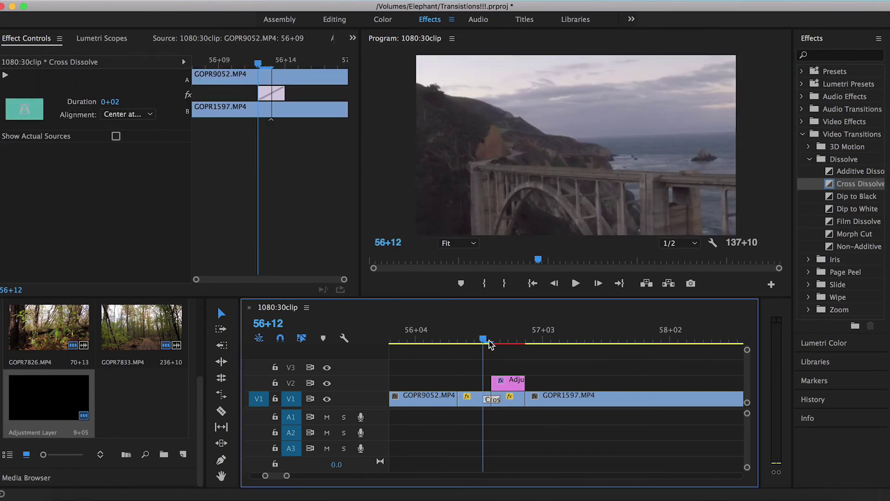
{"action": "left_click_drag", "start_coordinate": [490, 344], "coordinate": [348, 353]}
{"action": "key", "text": "minus"}
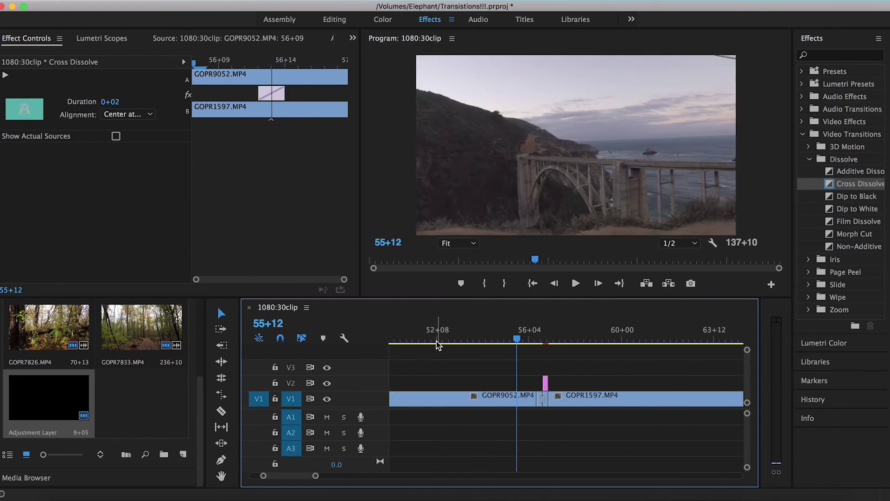
Play through the dissolve from about 52+04, then return to 56+04 on the bridge shot.
{"action": "left_click", "coordinate": [432, 344]}
{"action": "key", "text": "space"}
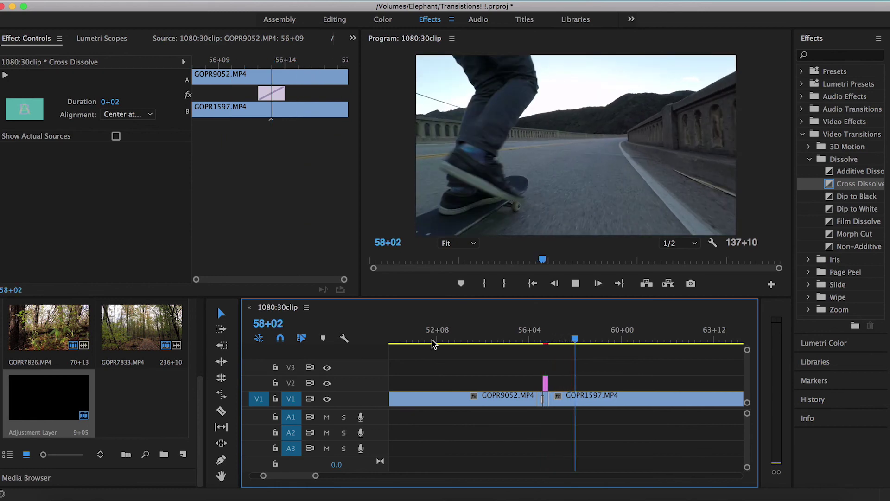
{"action": "key", "text": "space"}
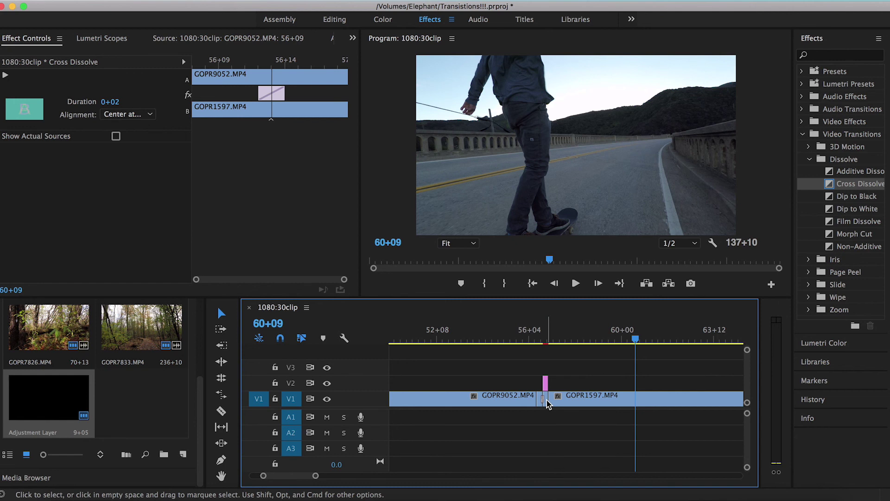
{"action": "scroll", "coordinate": [548, 403], "scroll_direction": "up", "scroll_amount": 5}
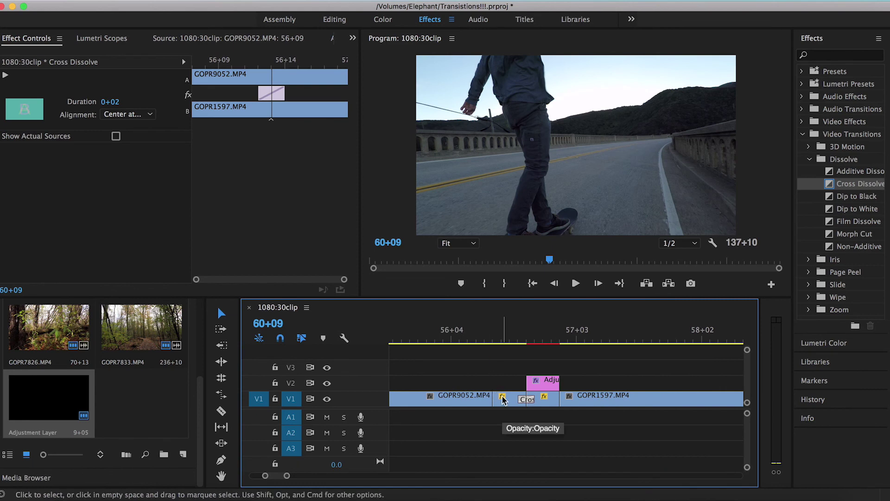
{"action": "scroll", "coordinate": [503, 400], "scroll_direction": "down", "scroll_amount": 3}
{"action": "left_click_drag", "start_coordinate": [508, 338], "coordinate": [488, 341]}
{"action": "scroll", "coordinate": [481, 338], "scroll_direction": "down", "scroll_amount": 3}
{"action": "scroll", "coordinate": [476, 371], "scroll_direction": "up", "scroll_amount": 5}
Show GOPR9052's Motion Scale keyframes, 100 at 56+09 rising to 200 at 56+13.
{"action": "left_click", "coordinate": [552, 399]}
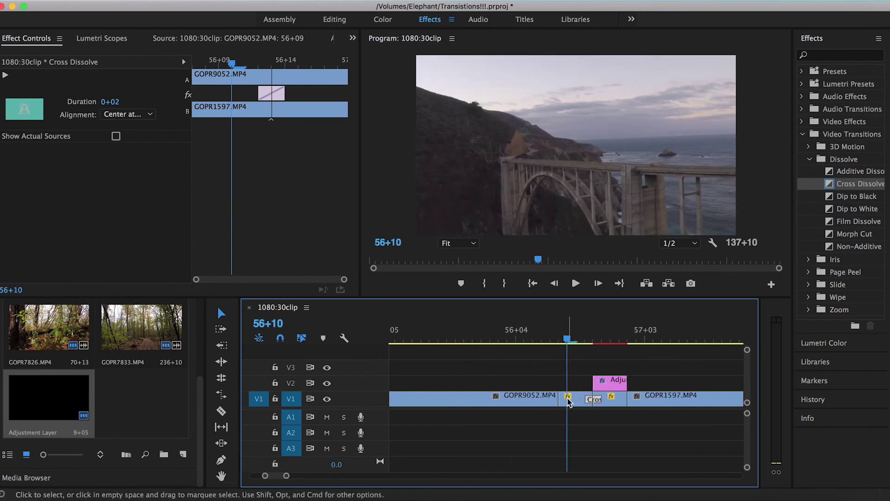
{"action": "left_click", "coordinate": [286, 66]}
{"action": "left_click_drag", "start_coordinate": [263, 75], "coordinate": [251, 116]}
{"action": "left_click_drag", "start_coordinate": [239, 62], "coordinate": [262, 62]}
Undo the Scale keyframe move and rate-stretch the short transition clips shorter, one to 3 frames.
{"action": "key", "text": "super+z"}
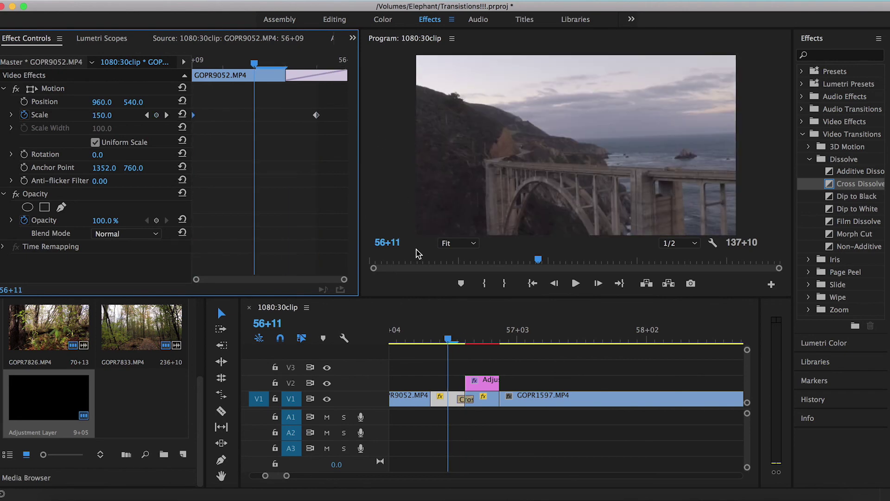
{"action": "left_click", "coordinate": [485, 402]}
{"action": "left_click", "coordinate": [478, 333]}
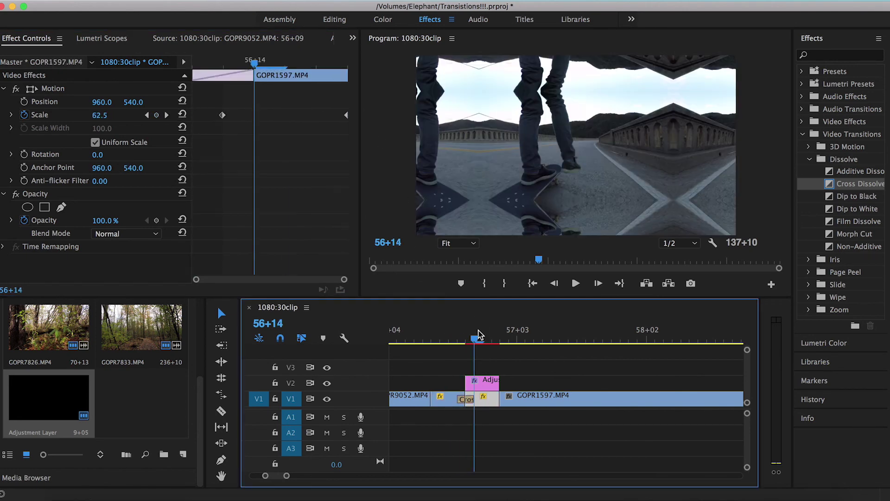
{"action": "mouse_move", "coordinate": [479, 334]}
{"action": "left_mouse_down"}
{"action": "mouse_move", "coordinate": [489, 341]}
{"action": "mouse_move", "coordinate": [480, 350]}
{"action": "left_mouse_up"}
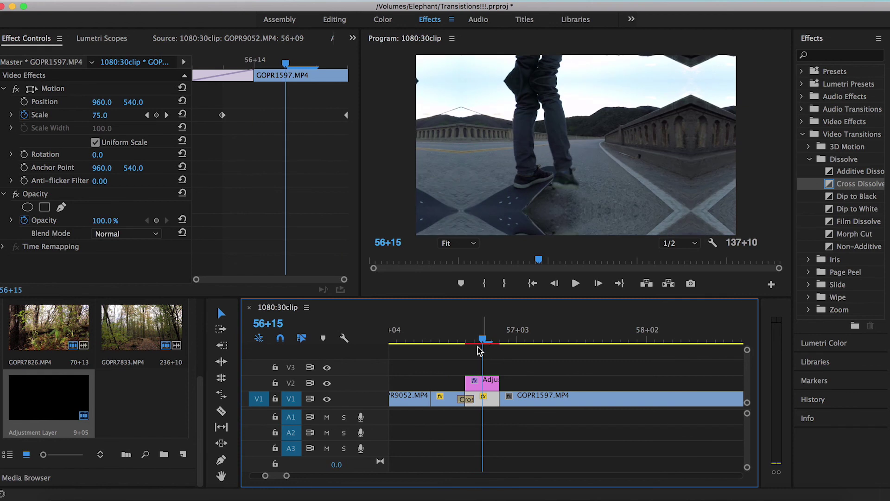
{"action": "left_click", "coordinate": [440, 404]}
{"action": "key", "text": "r"}
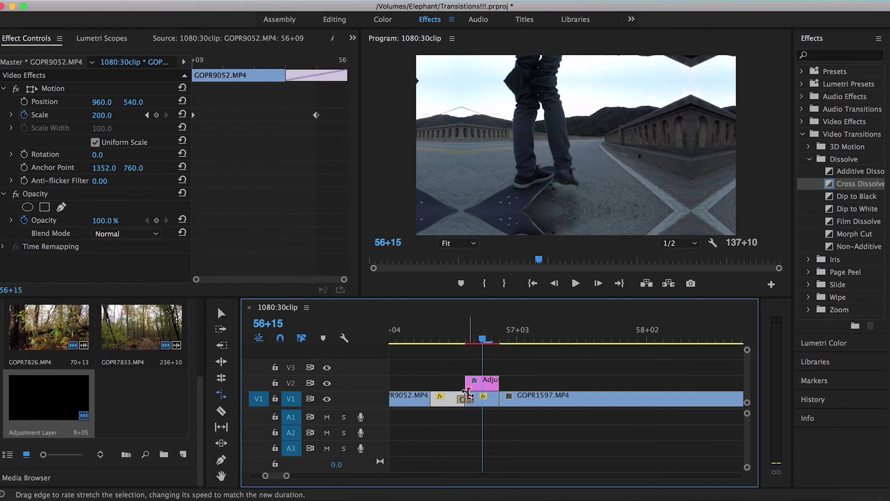
{"action": "left_click_drag", "start_coordinate": [432, 397], "coordinate": [439, 398]}
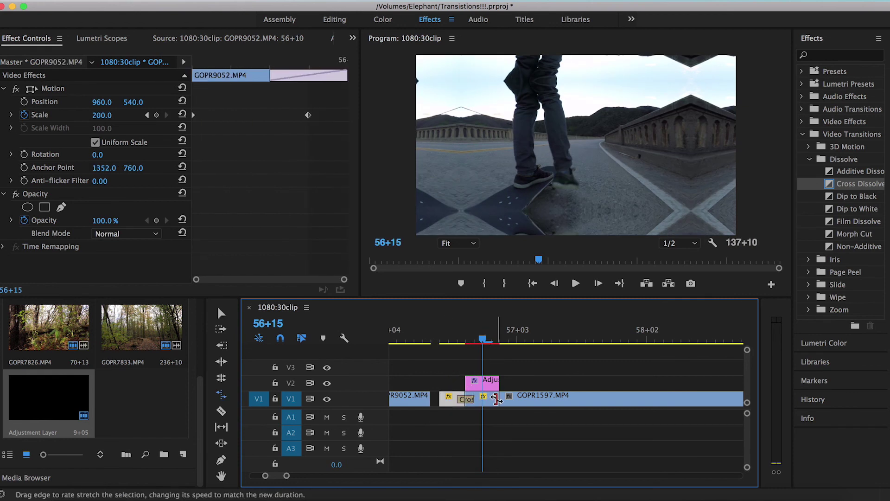
{"action": "mouse_move", "coordinate": [497, 399]}
{"action": "left_mouse_down"}
{"action": "mouse_move", "coordinate": [498, 383]}
{"action": "mouse_move", "coordinate": [488, 384]}
{"action": "left_mouse_up"}
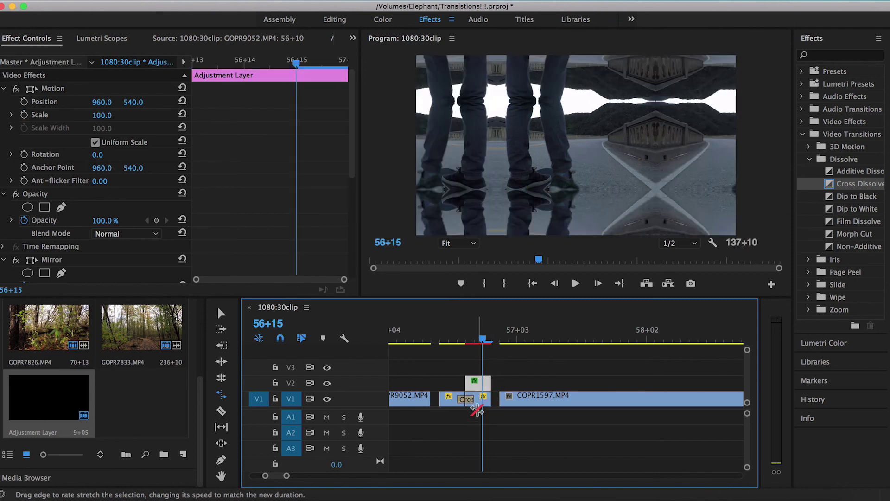
Close the V1 gaps by moving GOPR9052 right and GOPR1597 left, then play from 56+08.
{"action": "key", "text": "v"}
{"action": "left_click_drag", "start_coordinate": [415, 399], "coordinate": [426, 399]}
{"action": "left_click_drag", "start_coordinate": [512, 398], "coordinate": [505, 395]}
{"action": "left_click", "coordinate": [423, 341]}
{"action": "key", "text": "space"}
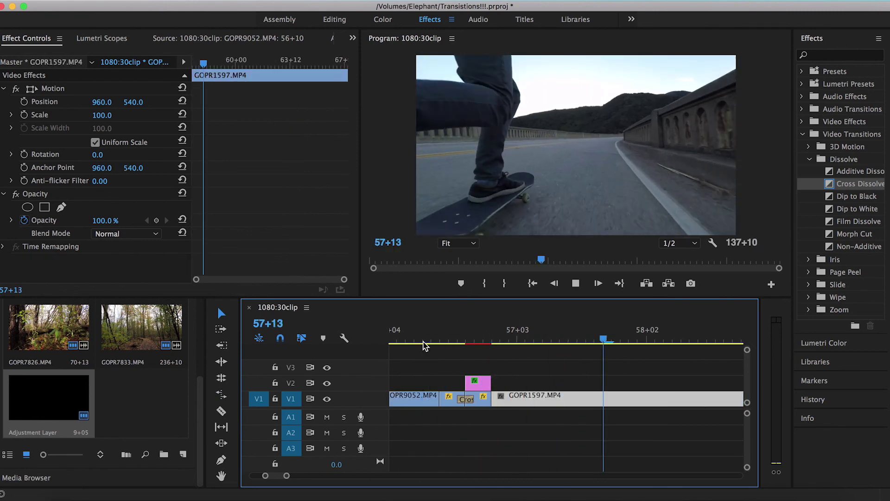
{"action": "key", "text": "space"}
{"action": "key", "text": "minus"}
{"action": "key", "text": "minus"}
{"action": "key", "text": "equal"}
{"action": "scroll", "coordinate": [487, 357], "scroll_direction": "up", "scroll_amount": 3}
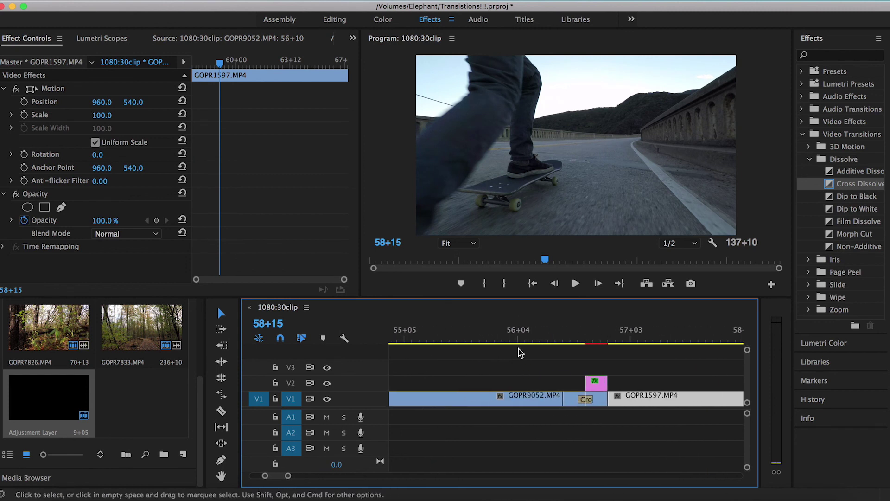
{"action": "left_click", "coordinate": [555, 352]}
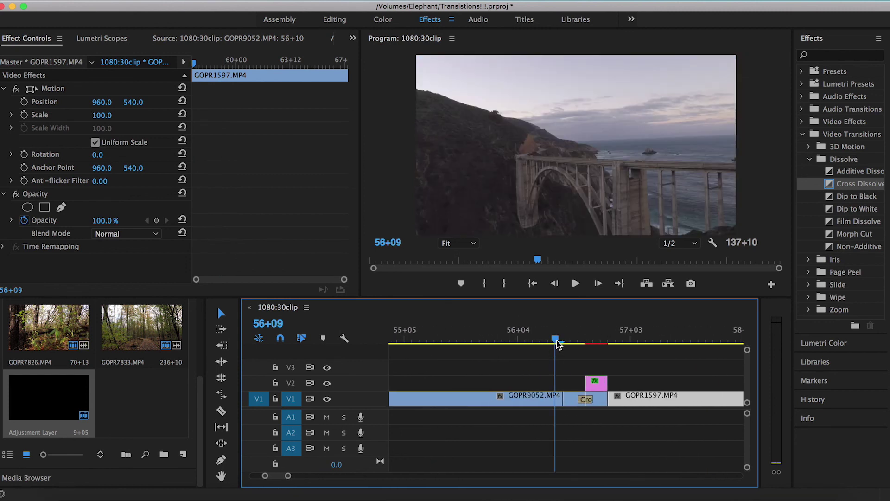
{"action": "mouse_move", "coordinate": [559, 344]}
{"action": "left_mouse_down"}
{"action": "mouse_move", "coordinate": [605, 345]}
{"action": "mouse_move", "coordinate": [554, 346]}
{"action": "left_mouse_up"}
{"action": "key", "text": "minus"}
{"action": "key", "text": "minus"}
{"action": "key", "text": "minus"}
{"action": "key", "text": "minus"}
{"action": "left_click_drag", "start_coordinate": [552, 343], "coordinate": [584, 343]}
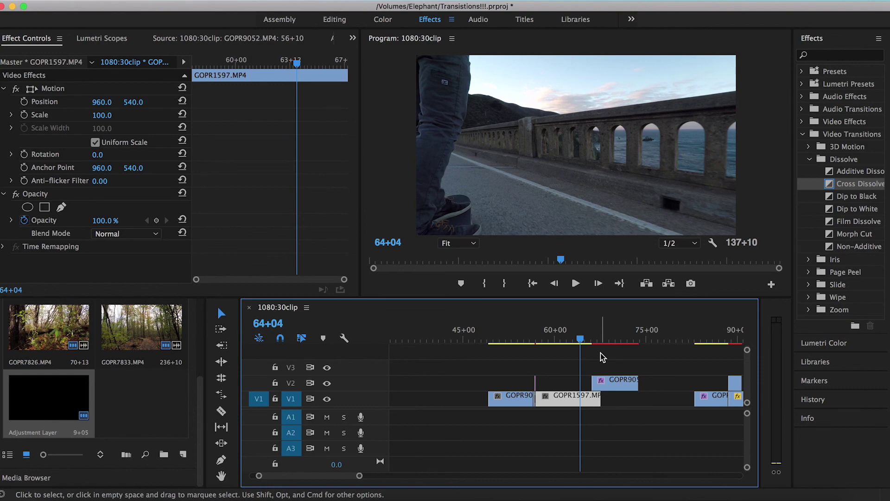
Switch to the browser and scroll through FilterGrade's Video page of LUT packs and Premiere Pro presets.
{"action": "key", "text": "ctrl+Right"}
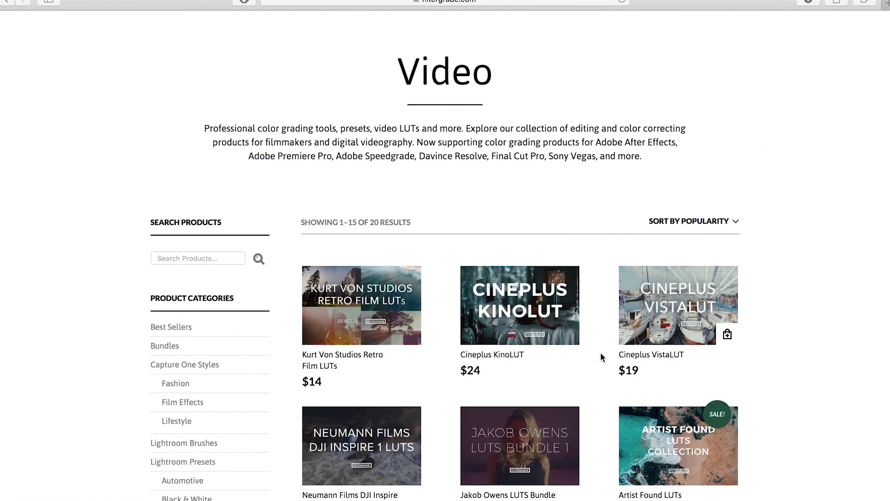
{"action": "scroll", "coordinate": [564, 344], "scroll_direction": "down", "scroll_amount": 3}
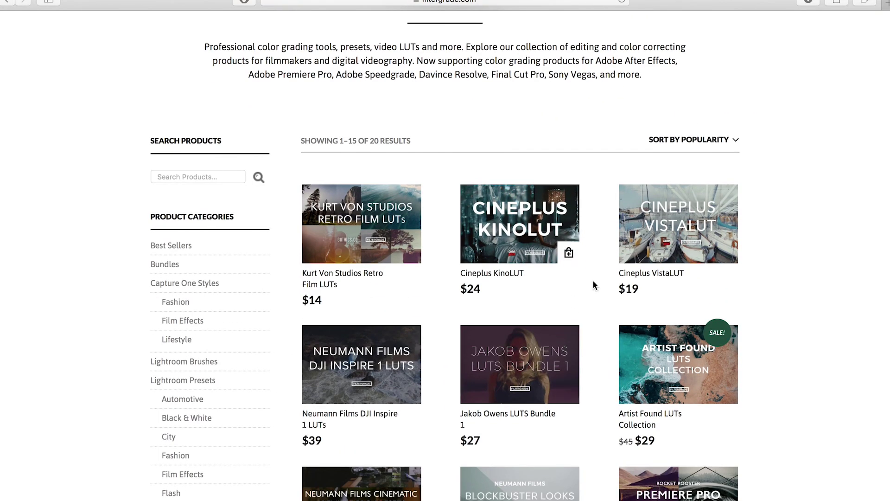
{"action": "scroll", "coordinate": [593, 280], "scroll_direction": "down", "scroll_amount": 3}
{"action": "scroll", "coordinate": [593, 282], "scroll_direction": "down", "scroll_amount": 7}
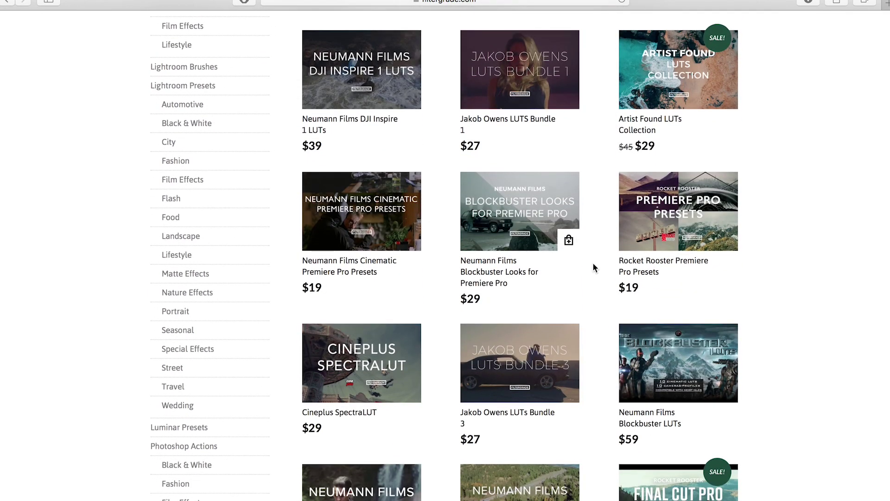
{"action": "scroll", "coordinate": [598, 223], "scroll_direction": "down", "scroll_amount": 6}
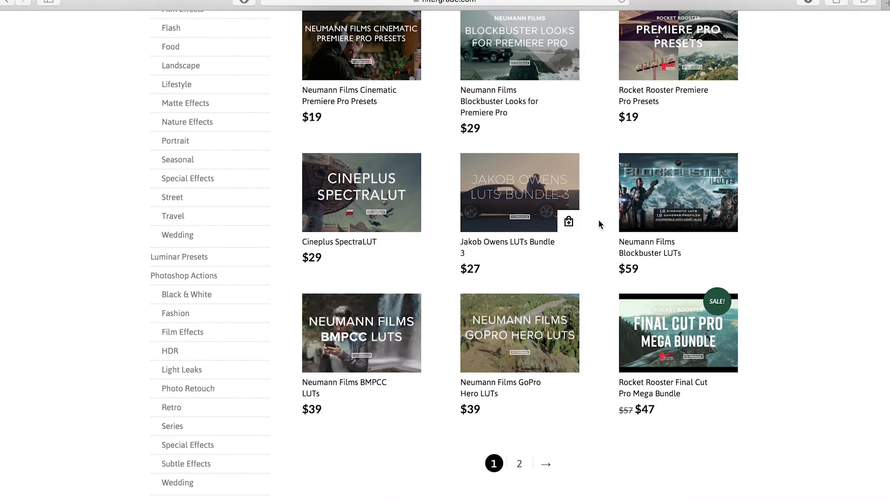
{"action": "scroll", "coordinate": [598, 223], "scroll_direction": "up", "scroll_amount": 20}
{"action": "scroll", "coordinate": [599, 224], "scroll_direction": "down", "scroll_amount": 11}
{"action": "scroll", "coordinate": [599, 224], "scroll_direction": "down", "scroll_amount": 1}
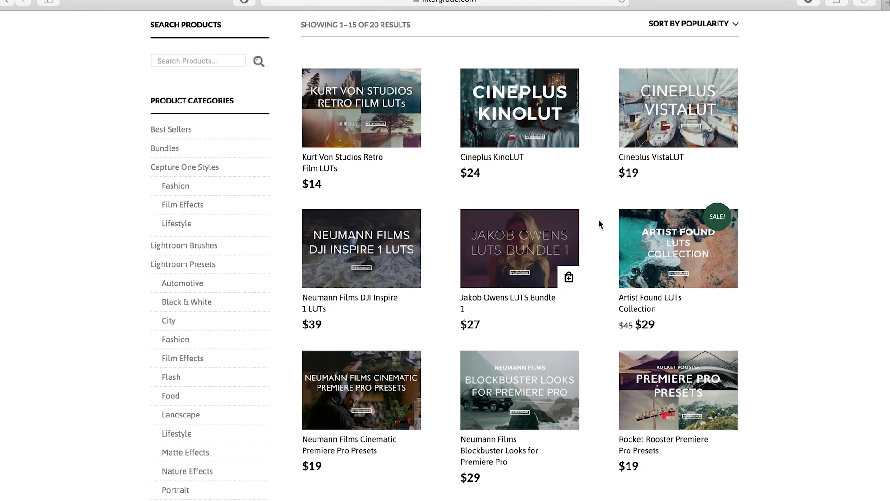
{"action": "scroll", "coordinate": [598, 224], "scroll_direction": "down", "scroll_amount": 4}
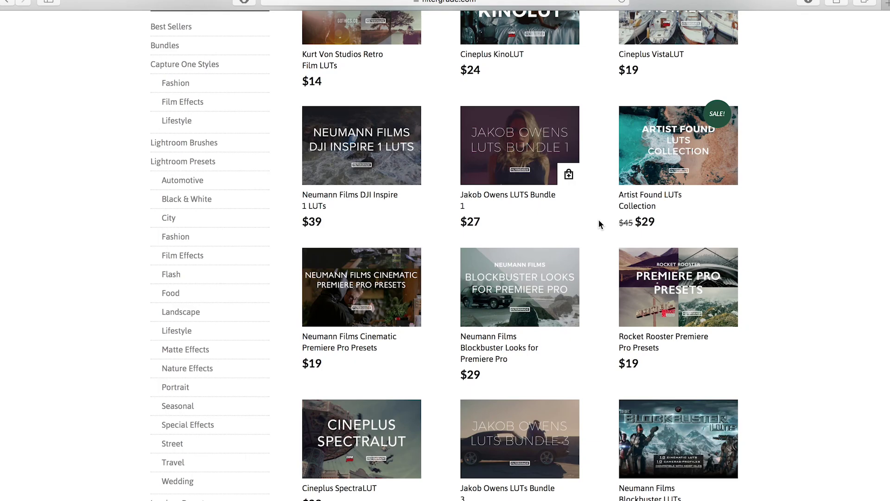